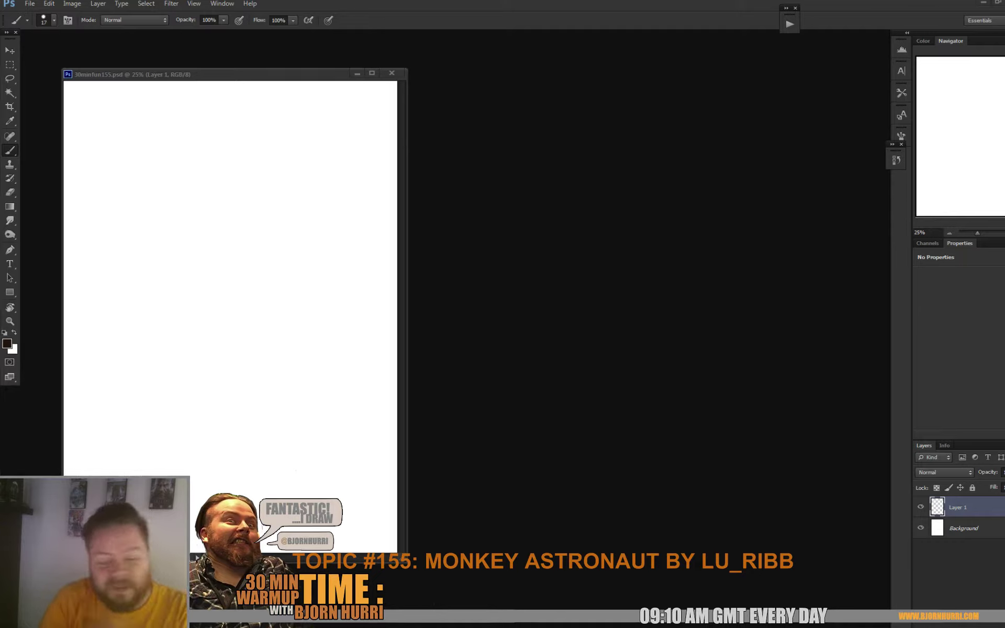
- Move the document window toward the middle of the workspace and show the canvas in full screen mode with the menu bar
{"action": "left_click_drag", "start_coordinate": [208, 75], "coordinate": [363, 65]}
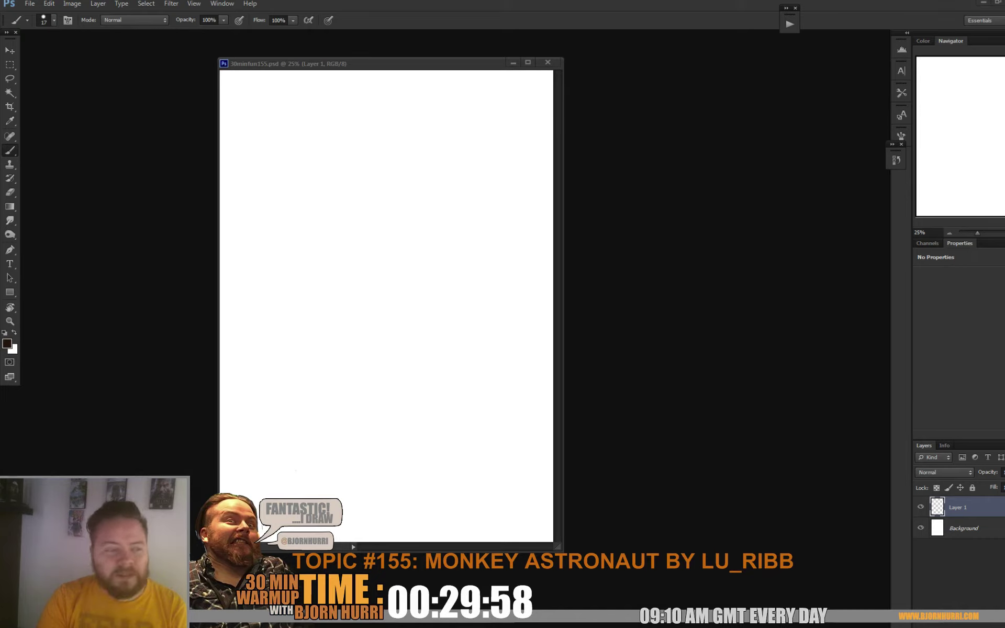
{"action": "key", "text": "alt+Tab"}
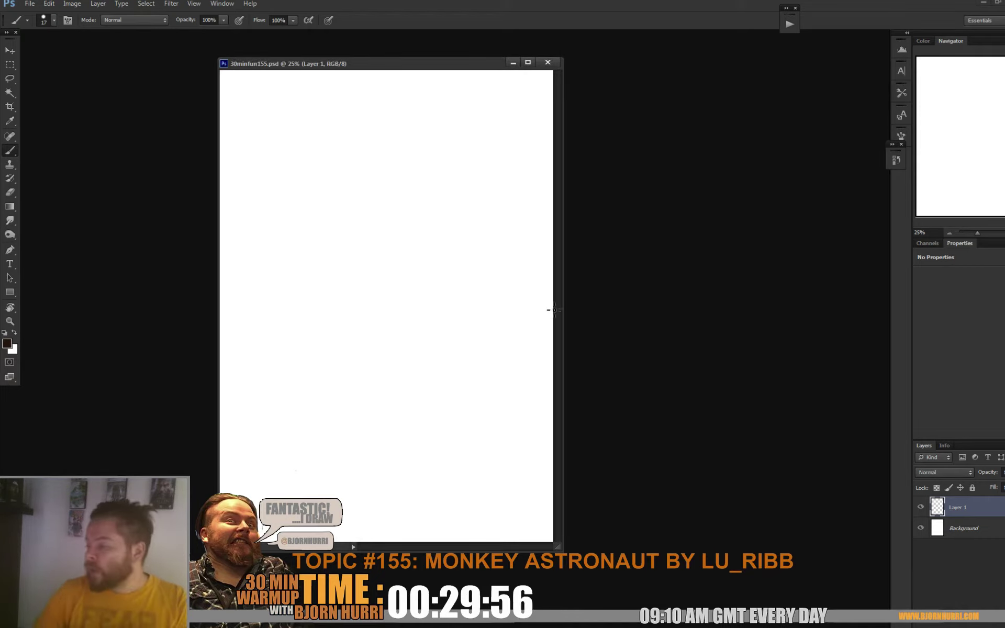
{"action": "key", "text": "f"}
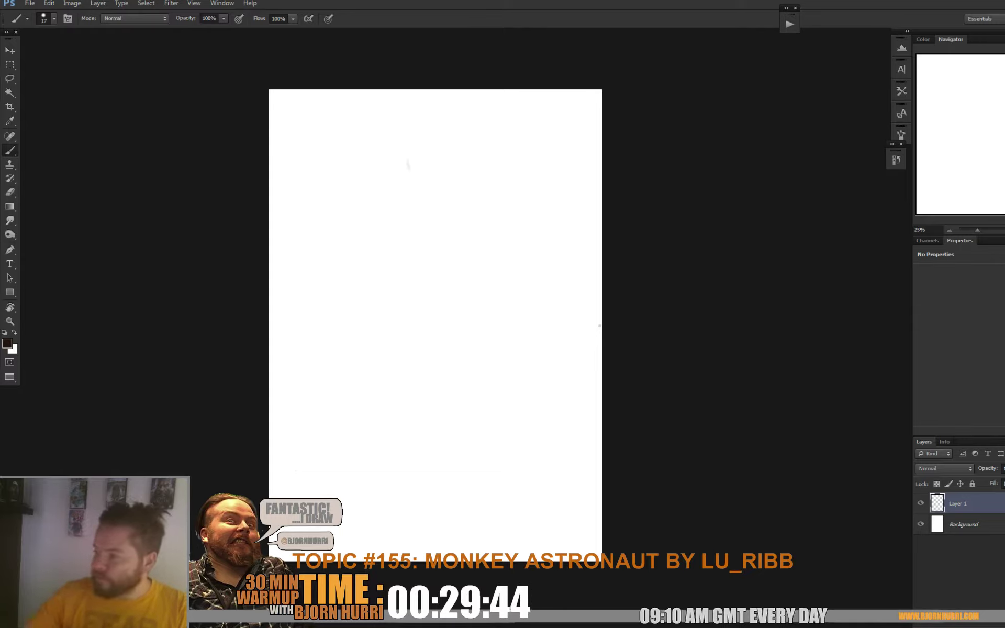
- Choose a tapered textured brush preset, set it to 67 px, and sketch a boxy forehead outline near the canvas's upper edge
{"action": "left_click_drag", "start_coordinate": [407, 134], "coordinate": [403, 146]}
{"action": "left_click_drag", "start_coordinate": [445, 124], "coordinate": [460, 138]}
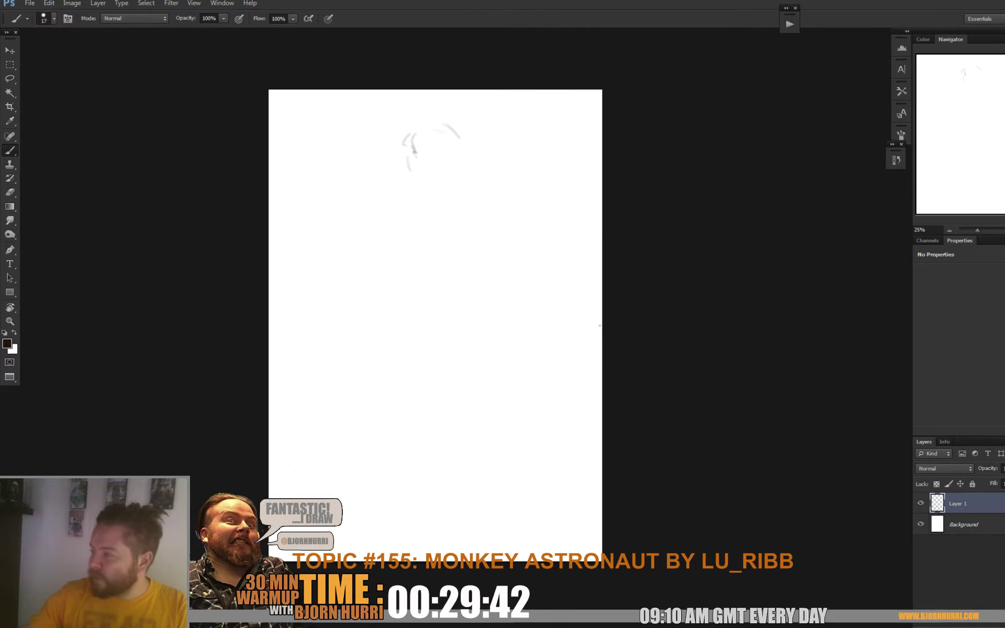
{"action": "right_click", "coordinate": [455, 150]}
{"action": "left_click", "coordinate": [618, 289]}
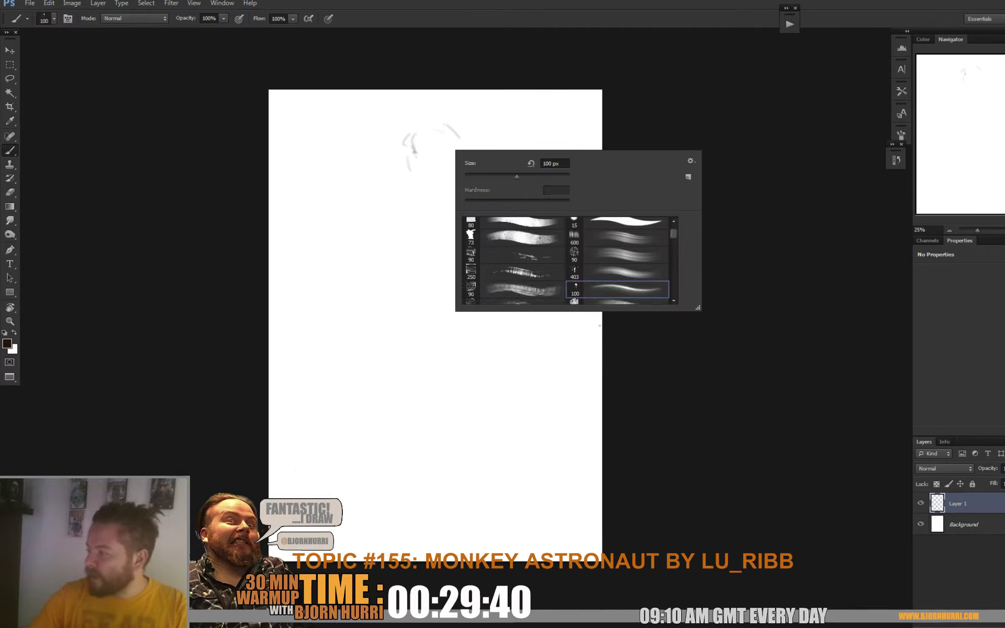
{"action": "left_click_drag", "start_coordinate": [516, 177], "coordinate": [501, 176]}
{"action": "key", "text": "Return"}
{"action": "left_click_drag", "start_coordinate": [412, 126], "coordinate": [414, 149]}
{"action": "mouse_move", "coordinate": [412, 125]}
{"action": "left_mouse_down"}
{"action": "mouse_move", "coordinate": [434, 119]}
{"action": "mouse_move", "coordinate": [456, 131]}
{"action": "left_mouse_up"}
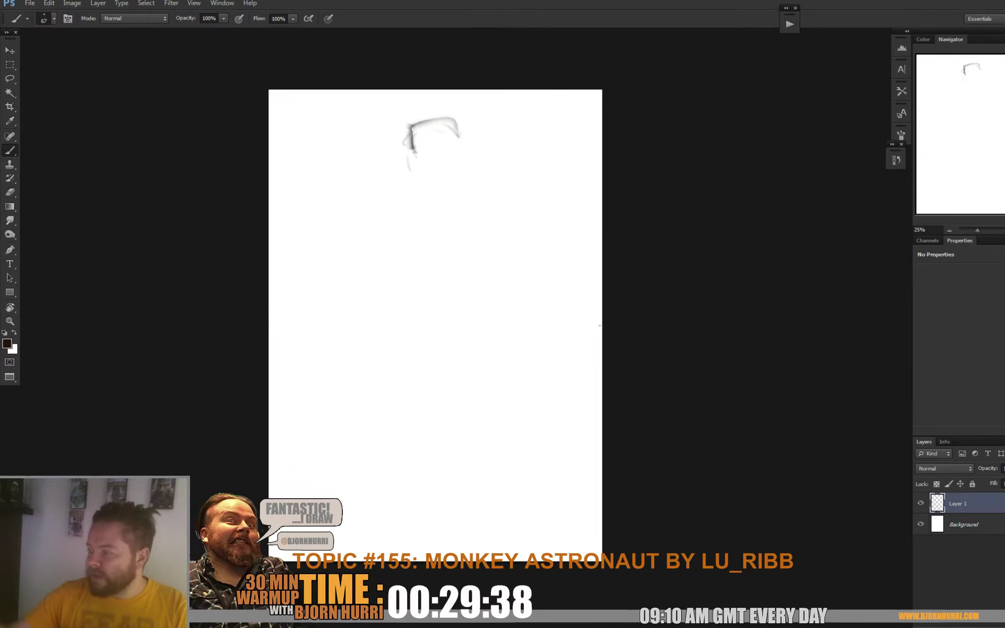
- Reduce the brush to 50 px and rough in the cheek, jaw and side details of the face below the forehead
{"action": "right_click", "coordinate": [468, 129]}
{"action": "left_click_drag", "start_coordinate": [513, 155], "coordinate": [505, 155]}
{"action": "key", "text": "Return"}
{"action": "mouse_move", "coordinate": [451, 120]}
{"action": "left_mouse_down"}
{"action": "mouse_move", "coordinate": [459, 139]}
{"action": "mouse_move", "coordinate": [419, 160]}
{"action": "mouse_move", "coordinate": [470, 148]}
{"action": "left_mouse_up"}
{"action": "mouse_move", "coordinate": [417, 157]}
{"action": "left_mouse_down"}
{"action": "mouse_move", "coordinate": [398, 195]}
{"action": "mouse_move", "coordinate": [396, 218]}
{"action": "mouse_move", "coordinate": [487, 213]}
{"action": "mouse_move", "coordinate": [485, 190]}
{"action": "left_mouse_up"}
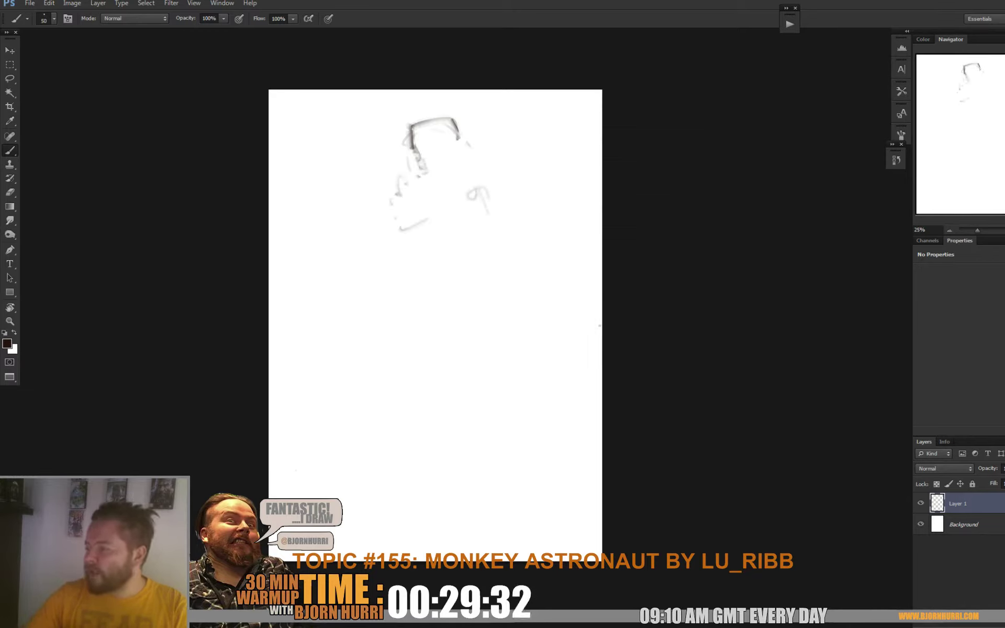
- Sketch a large round space helmet enclosing the monkey's face
{"action": "left_click_drag", "start_coordinate": [374, 147], "coordinate": [382, 186]}
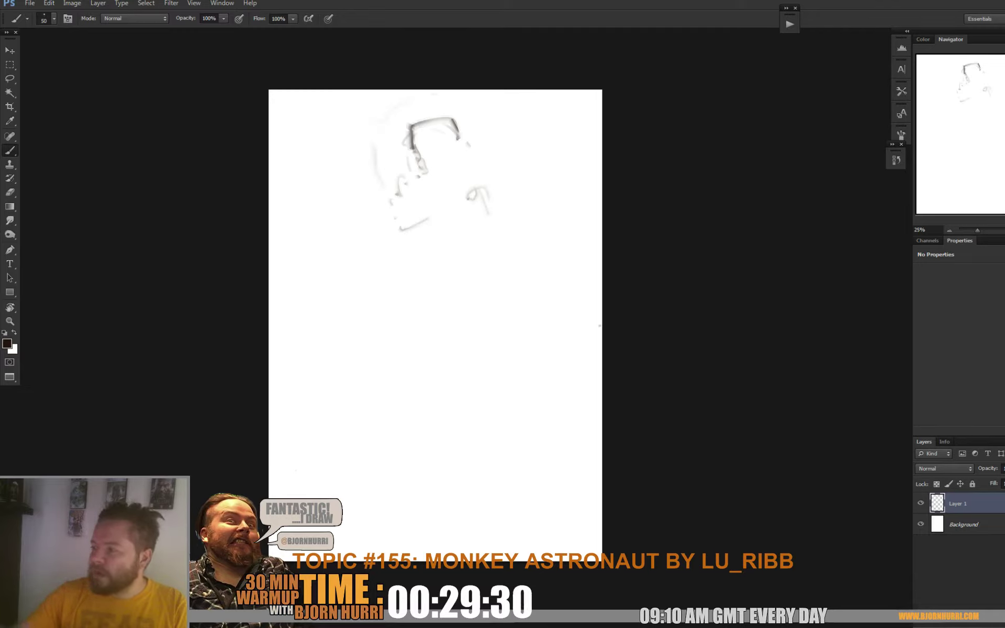
{"action": "left_click_drag", "start_coordinate": [491, 121], "coordinate": [500, 155]}
{"action": "mouse_move", "coordinate": [427, 92]}
{"action": "left_mouse_down"}
{"action": "mouse_move", "coordinate": [382, 199]}
{"action": "mouse_move", "coordinate": [411, 226]}
{"action": "mouse_move", "coordinate": [463, 207]}
{"action": "mouse_move", "coordinate": [419, 225]}
{"action": "left_mouse_up"}
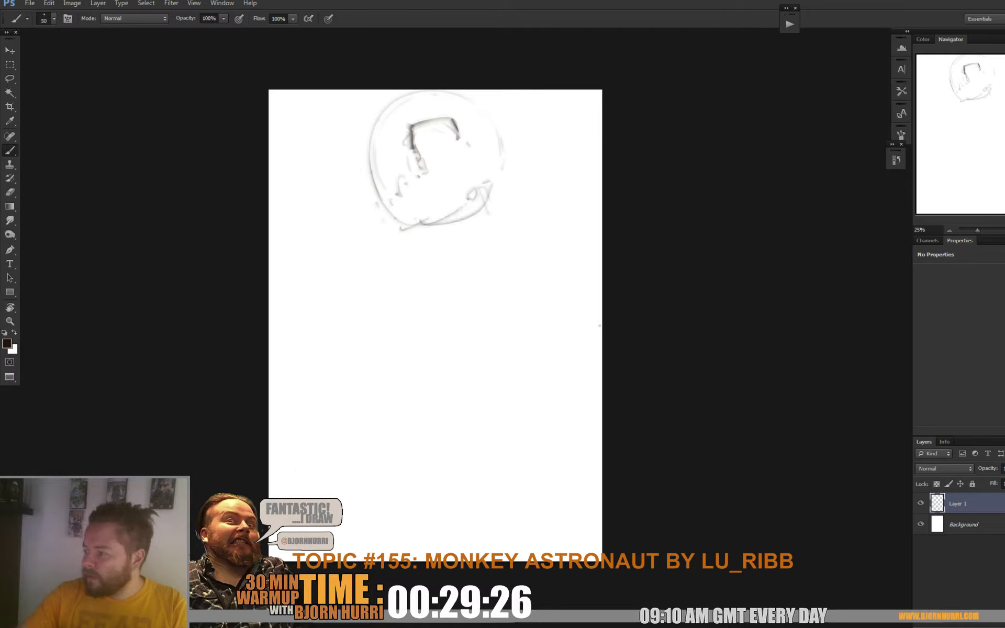
- Rough in the chest curve and shoulders with a round joint beside the helmet, shifting the sketch slightly down and left
{"action": "left_click_drag", "start_coordinate": [513, 175], "coordinate": [519, 186]}
{"action": "mouse_move", "coordinate": [441, 237]}
{"action": "left_mouse_down"}
{"action": "mouse_move", "coordinate": [450, 244]}
{"action": "mouse_move", "coordinate": [423, 258]}
{"action": "mouse_move", "coordinate": [512, 255]}
{"action": "mouse_move", "coordinate": [482, 260]}
{"action": "left_mouse_up"}
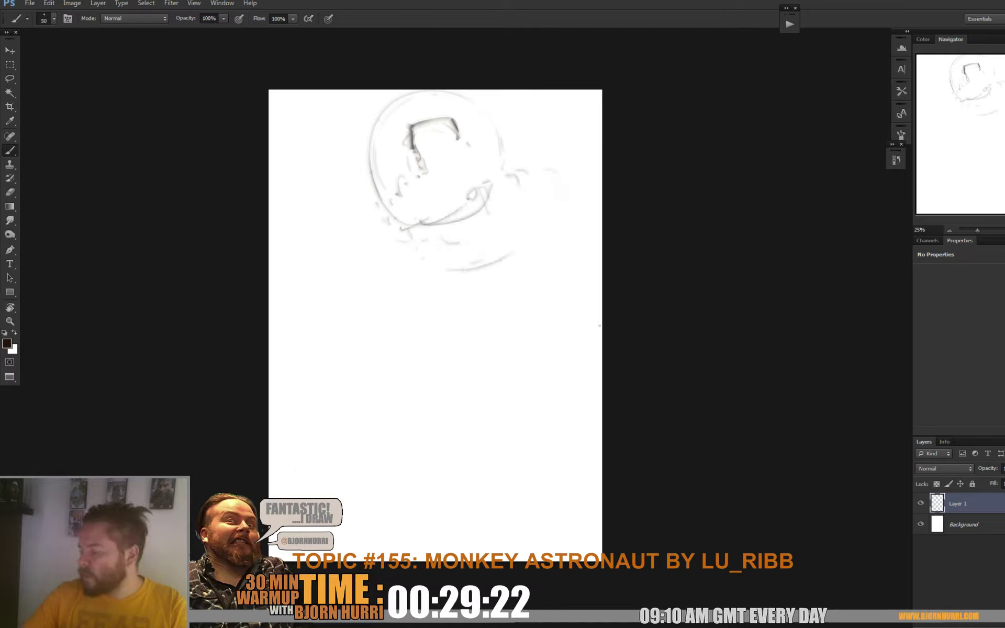
{"action": "left_click_drag", "start_coordinate": [532, 212], "coordinate": [542, 167]}
{"action": "left_click_drag", "start_coordinate": [472, 199], "coordinate": [463, 209], "text": "ctrl"}
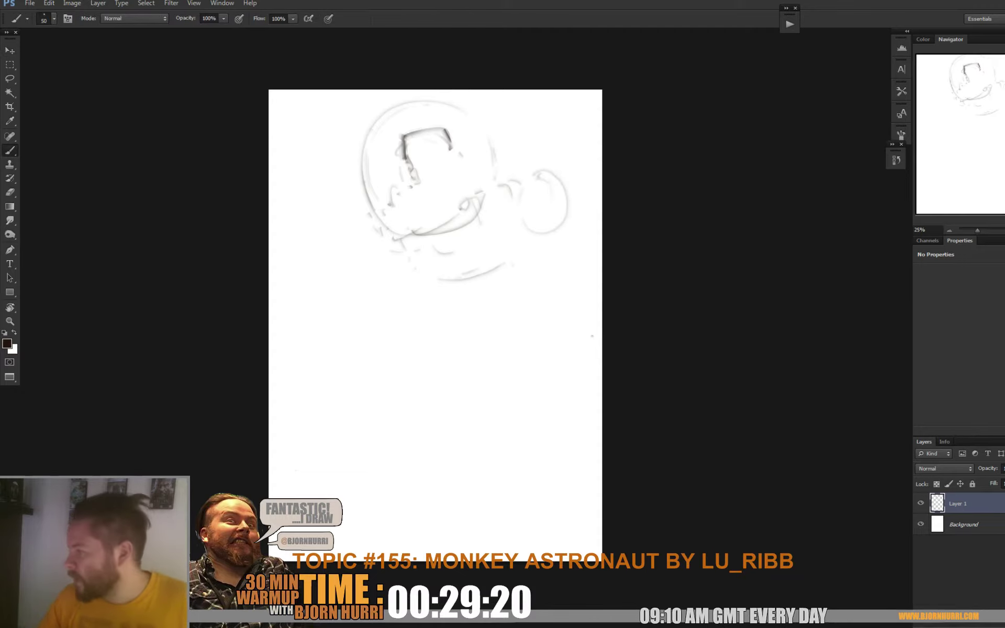
{"action": "left_click_drag", "start_coordinate": [361, 201], "coordinate": [351, 251]}
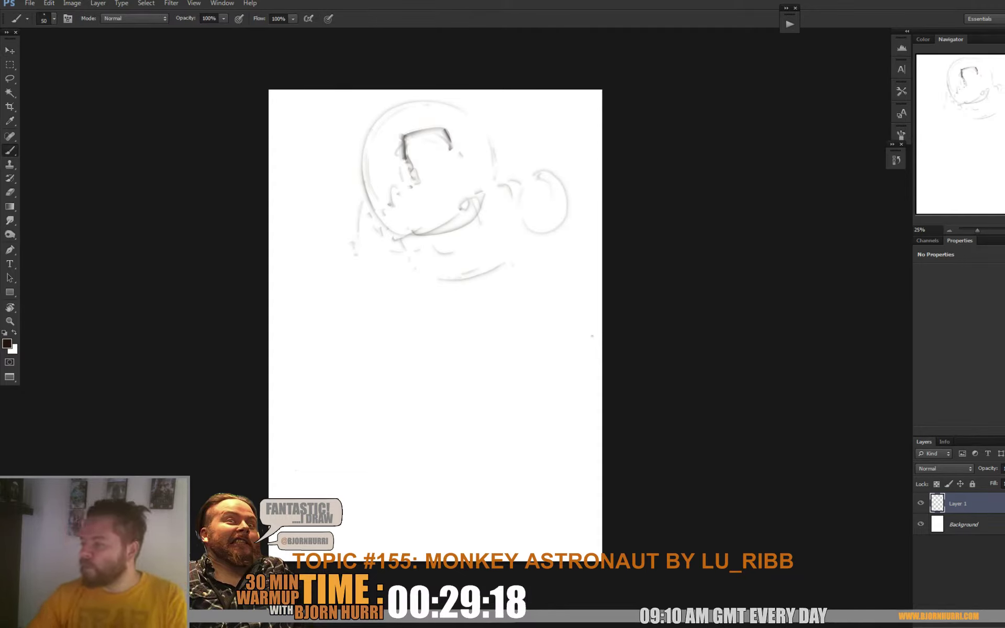
{"action": "left_click_drag", "start_coordinate": [572, 236], "coordinate": [574, 257]}
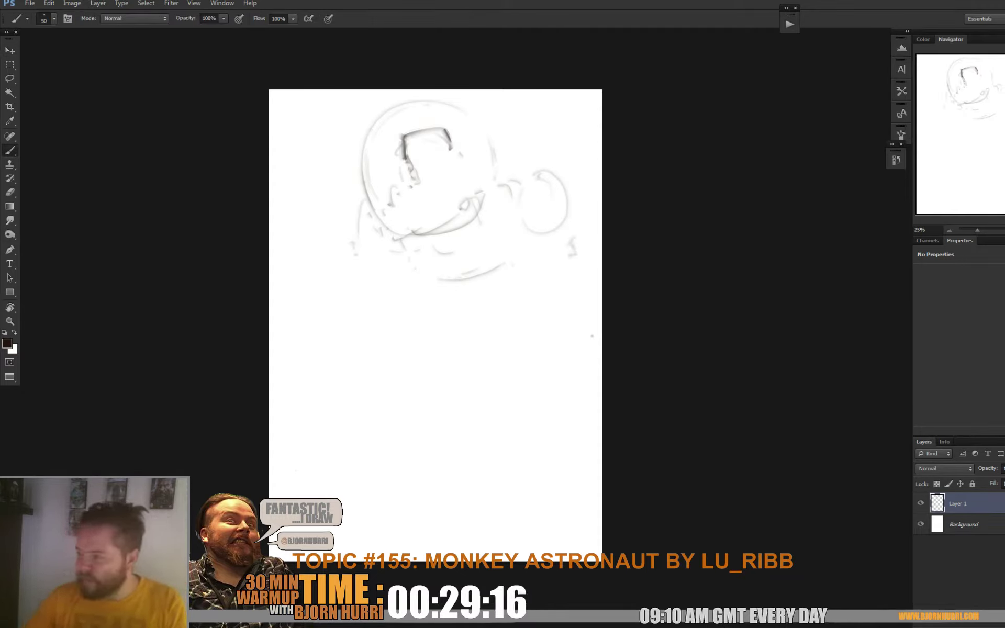
- Shift the sketch further left and draw a cylindrical upper-arm sleeve below the round shoulder joint, plus light marks under the helmet
{"action": "left_click_drag", "start_coordinate": [471, 199], "coordinate": [426, 186], "text": "ctrl"}
{"action": "mouse_move", "coordinate": [560, 235]}
{"action": "left_mouse_down"}
{"action": "mouse_move", "coordinate": [564, 255]}
{"action": "mouse_move", "coordinate": [545, 280]}
{"action": "left_mouse_up"}
{"action": "left_click_drag", "start_coordinate": [566, 216], "coordinate": [586, 256]}
{"action": "left_click_drag", "start_coordinate": [547, 285], "coordinate": [589, 268]}
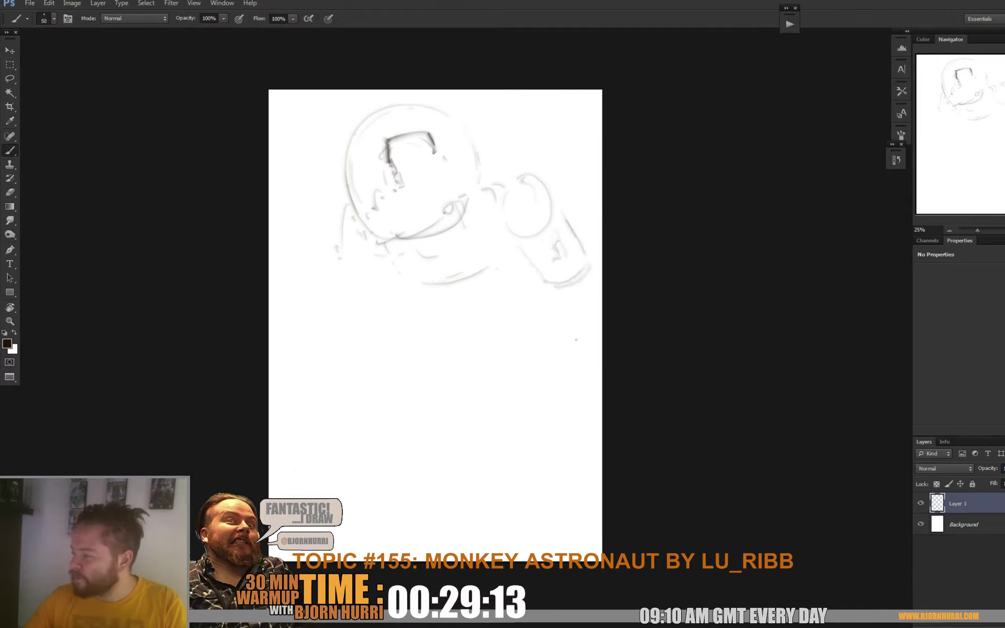
{"action": "left_click_drag", "start_coordinate": [374, 265], "coordinate": [381, 290]}
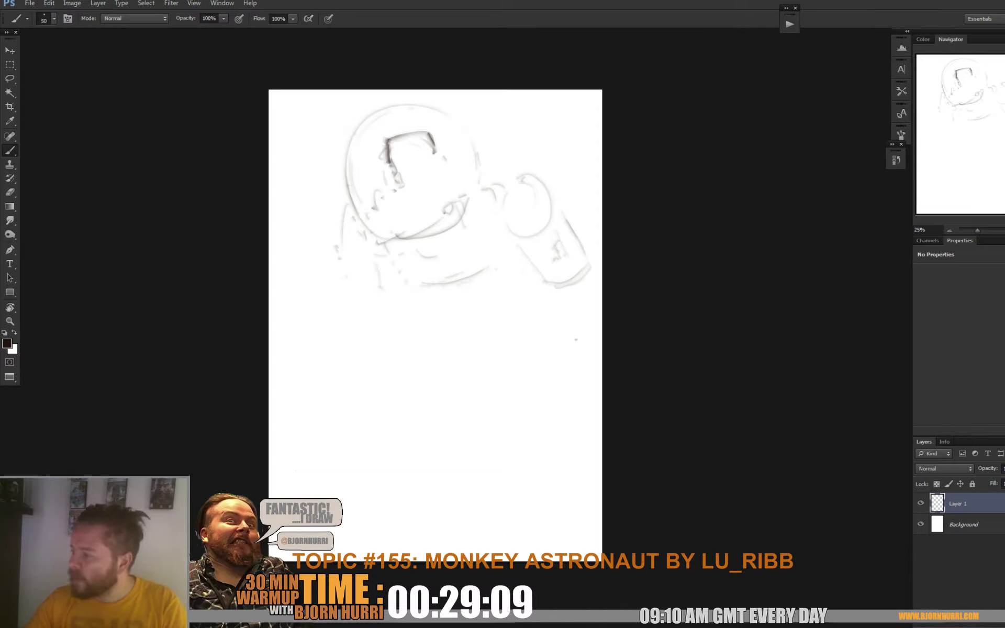
- Rework the boxy forehead into a rounded circular outline, cleaning up its old corners with the Eraser
{"action": "mouse_move", "coordinate": [386, 152]}
{"action": "left_mouse_down"}
{"action": "mouse_move", "coordinate": [423, 127]}
{"action": "mouse_move", "coordinate": [398, 139]}
{"action": "mouse_move", "coordinate": [406, 140]}
{"action": "mouse_move", "coordinate": [396, 164]}
{"action": "left_mouse_up"}
{"action": "key", "text": "e"}
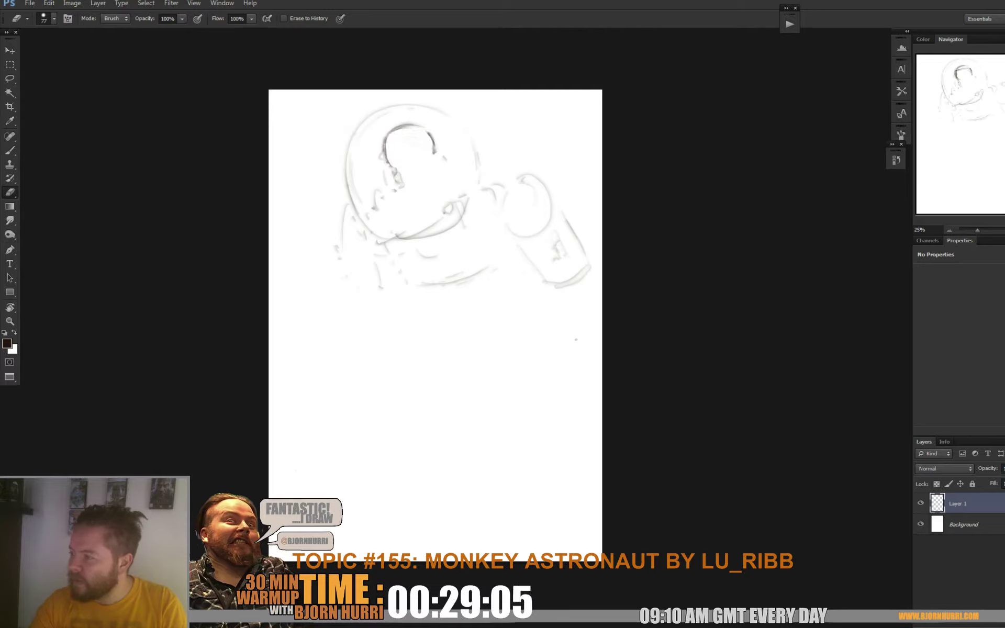
{"action": "key", "text": "b"}
{"action": "left_click_drag", "start_coordinate": [415, 124], "coordinate": [434, 146]}
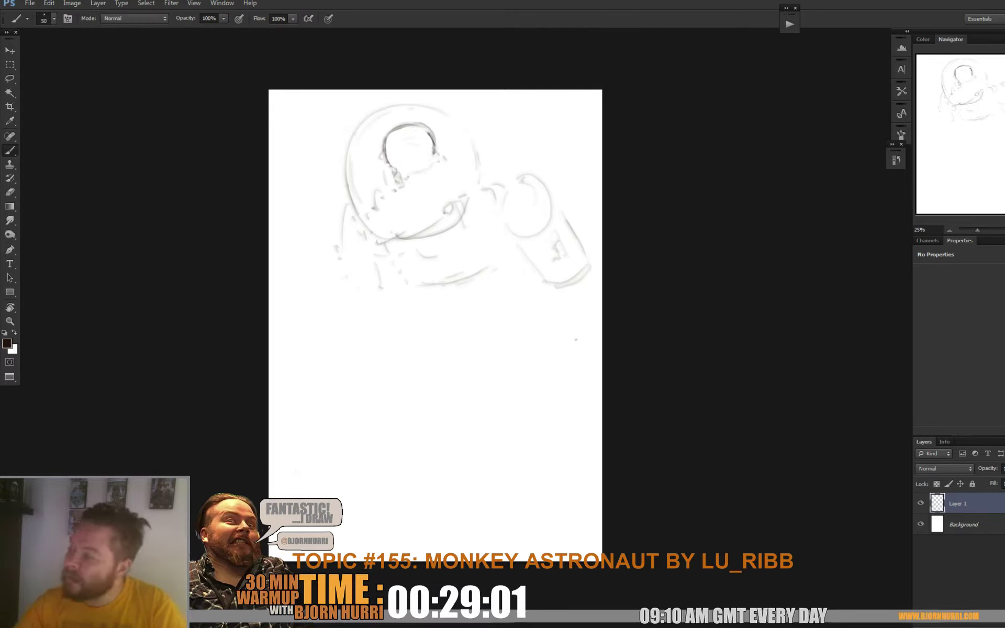
- Sketch curved folds below the circle and a hooked shape along the helmet's right side, and add an inner ring to the circle
{"action": "mouse_move", "coordinate": [424, 193]}
{"action": "left_mouse_down"}
{"action": "mouse_move", "coordinate": [415, 217]}
{"action": "mouse_move", "coordinate": [445, 207]}
{"action": "left_mouse_up"}
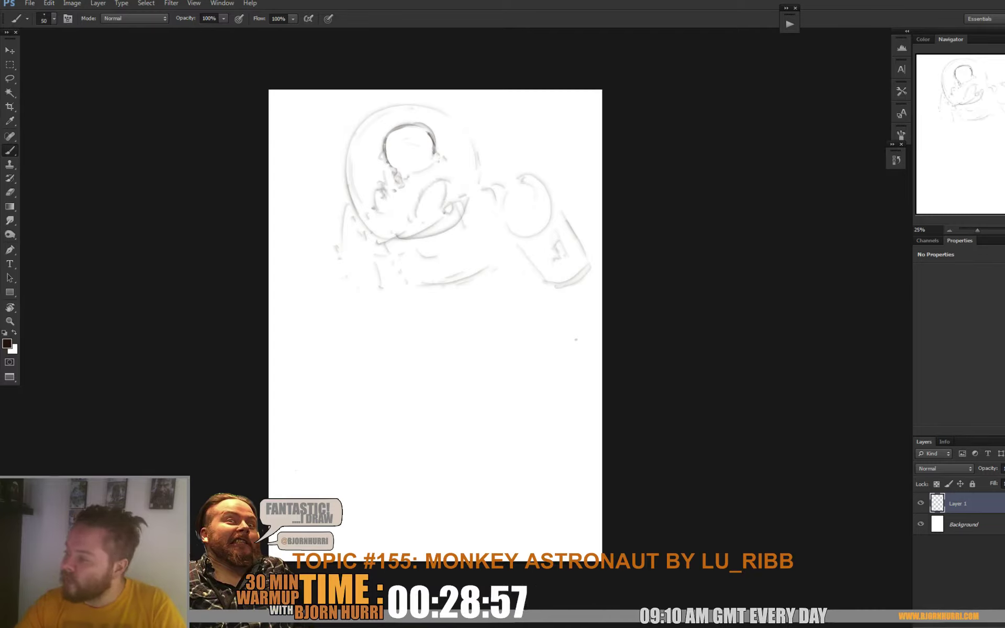
{"action": "mouse_move", "coordinate": [381, 183]}
{"action": "left_mouse_down"}
{"action": "mouse_move", "coordinate": [405, 201]}
{"action": "mouse_move", "coordinate": [457, 146]}
{"action": "mouse_move", "coordinate": [449, 150]}
{"action": "mouse_move", "coordinate": [470, 167]}
{"action": "mouse_move", "coordinate": [464, 198]}
{"action": "left_mouse_up"}
{"action": "key", "text": "e"}
{"action": "left_click_drag", "start_coordinate": [468, 151], "coordinate": [473, 175]}
{"action": "key", "text": "b"}
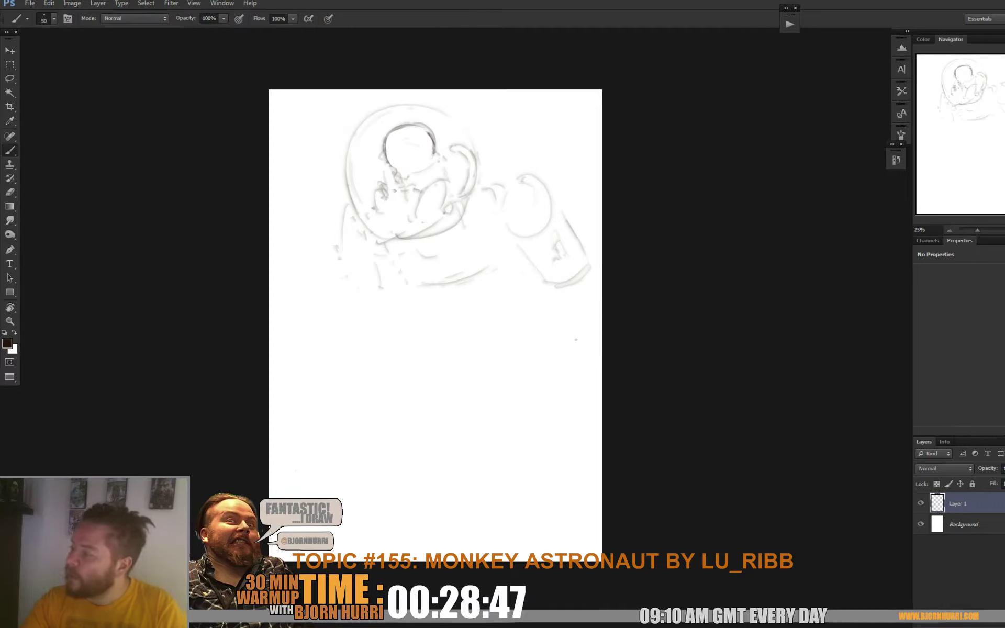
{"action": "mouse_move", "coordinate": [388, 164]}
{"action": "left_mouse_down"}
{"action": "mouse_move", "coordinate": [419, 172]}
{"action": "mouse_move", "coordinate": [432, 160]}
{"action": "mouse_move", "coordinate": [392, 152]}
{"action": "mouse_move", "coordinate": [420, 132]}
{"action": "left_mouse_up"}
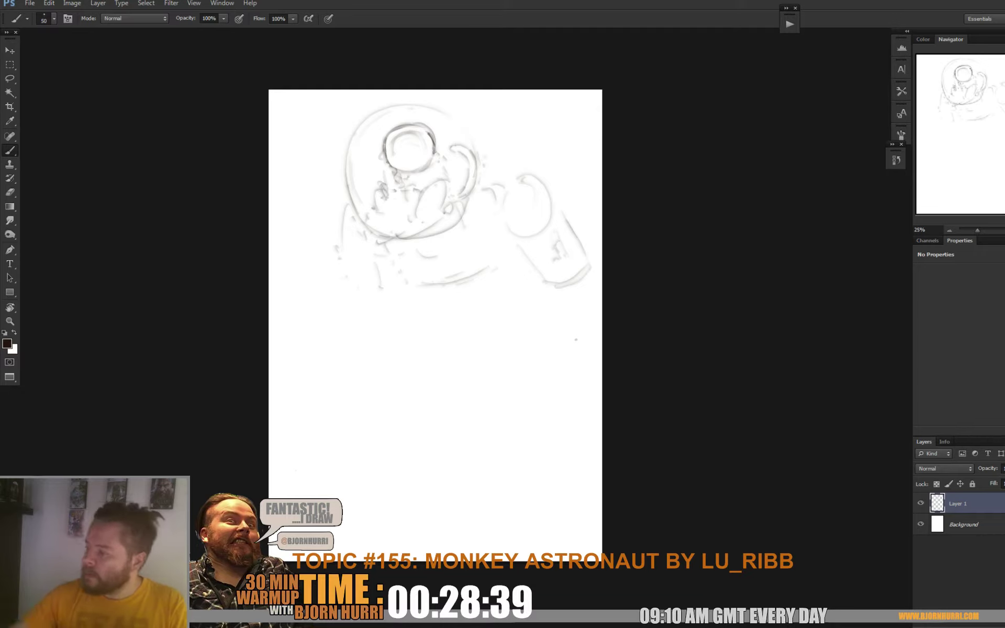
- Draw a blocky fitting on the helmet's lower right side and a double rim line along the helmet's lower edge
{"action": "mouse_move", "coordinate": [486, 160]}
{"action": "left_mouse_down"}
{"action": "mouse_move", "coordinate": [469, 186]}
{"action": "mouse_move", "coordinate": [496, 183]}
{"action": "mouse_move", "coordinate": [470, 202]}
{"action": "mouse_move", "coordinate": [470, 192]}
{"action": "mouse_move", "coordinate": [485, 197]}
{"action": "mouse_move", "coordinate": [492, 167]}
{"action": "mouse_move", "coordinate": [482, 165]}
{"action": "mouse_move", "coordinate": [491, 159]}
{"action": "left_mouse_up"}
{"action": "key", "text": "e"}
{"action": "key", "text": "b"}
{"action": "mouse_move", "coordinate": [473, 147]}
{"action": "left_mouse_down"}
{"action": "mouse_move", "coordinate": [502, 176]}
{"action": "mouse_move", "coordinate": [471, 210]}
{"action": "mouse_move", "coordinate": [465, 193]}
{"action": "left_mouse_up"}
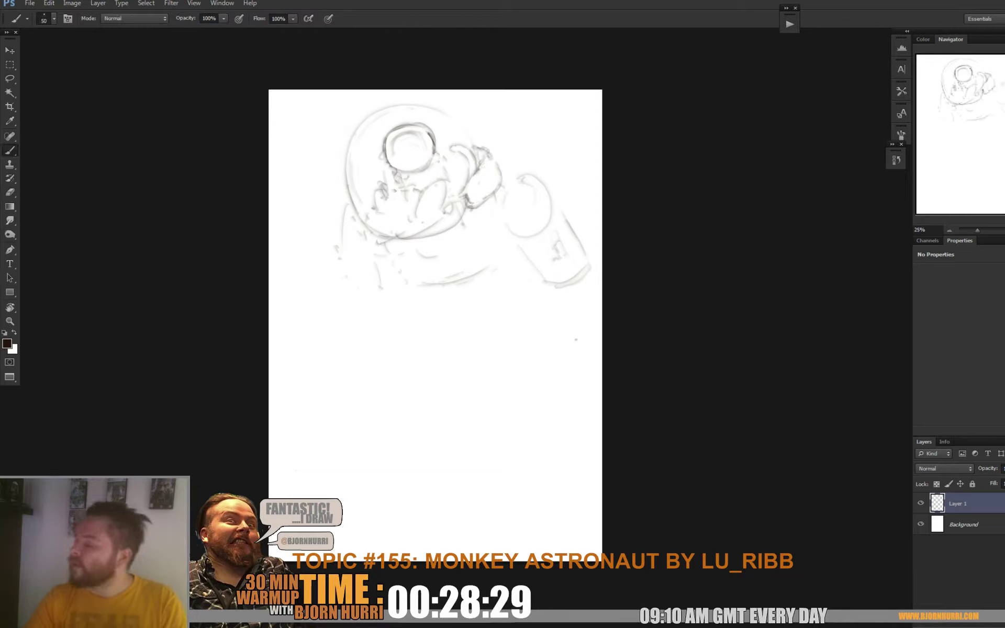
{"action": "mouse_move", "coordinate": [381, 243]}
{"action": "left_mouse_down"}
{"action": "mouse_move", "coordinate": [419, 243]}
{"action": "mouse_move", "coordinate": [467, 213]}
{"action": "mouse_move", "coordinate": [413, 238]}
{"action": "left_mouse_up"}
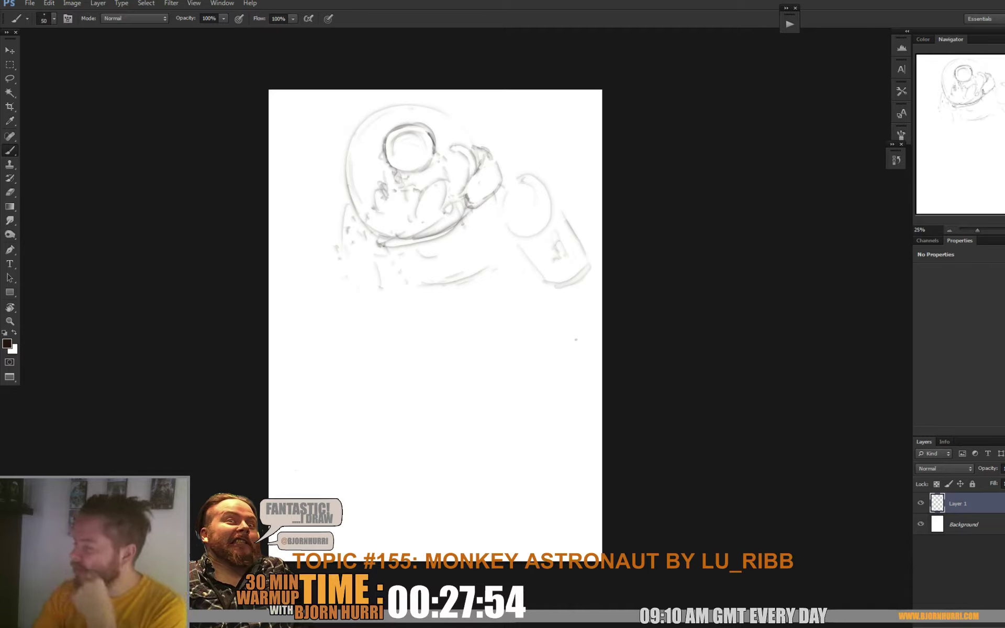
- Close the round shoulder joint's outline and add its thickness on the side facing the helmet
{"action": "left_click_drag", "start_coordinate": [499, 180], "coordinate": [520, 182]}
{"action": "left_click_drag", "start_coordinate": [495, 222], "coordinate": [508, 224]}
{"action": "left_click_drag", "start_coordinate": [507, 218], "coordinate": [527, 194]}
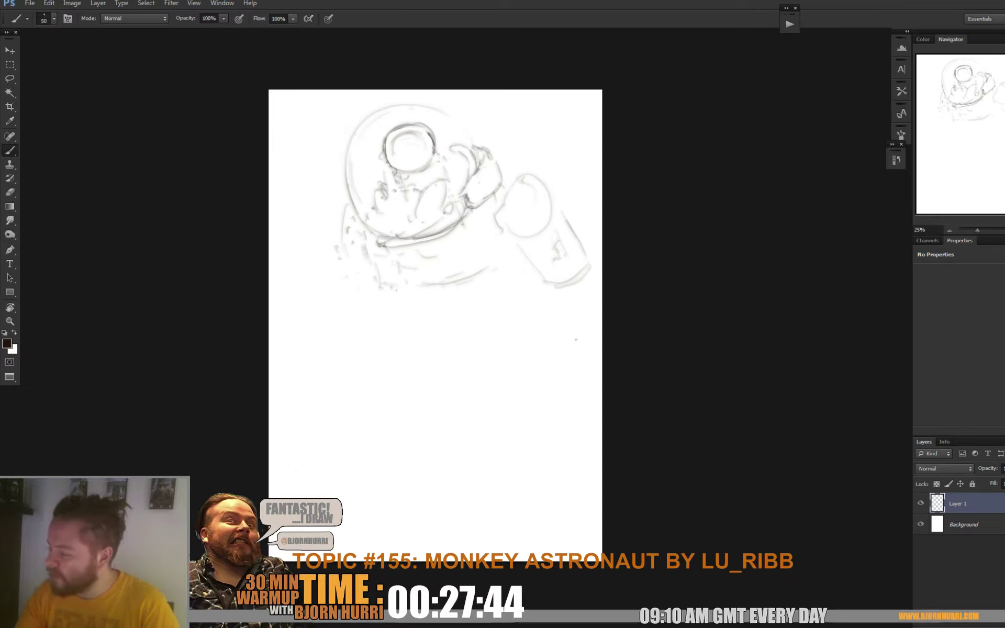
- Add two small round details on the lower chest and short marks below the sleeve and the opposite shoulder
{"action": "mouse_move", "coordinate": [385, 283]}
{"action": "left_mouse_down"}
{"action": "mouse_move", "coordinate": [401, 269]}
{"action": "mouse_move", "coordinate": [393, 288]}
{"action": "left_mouse_up"}
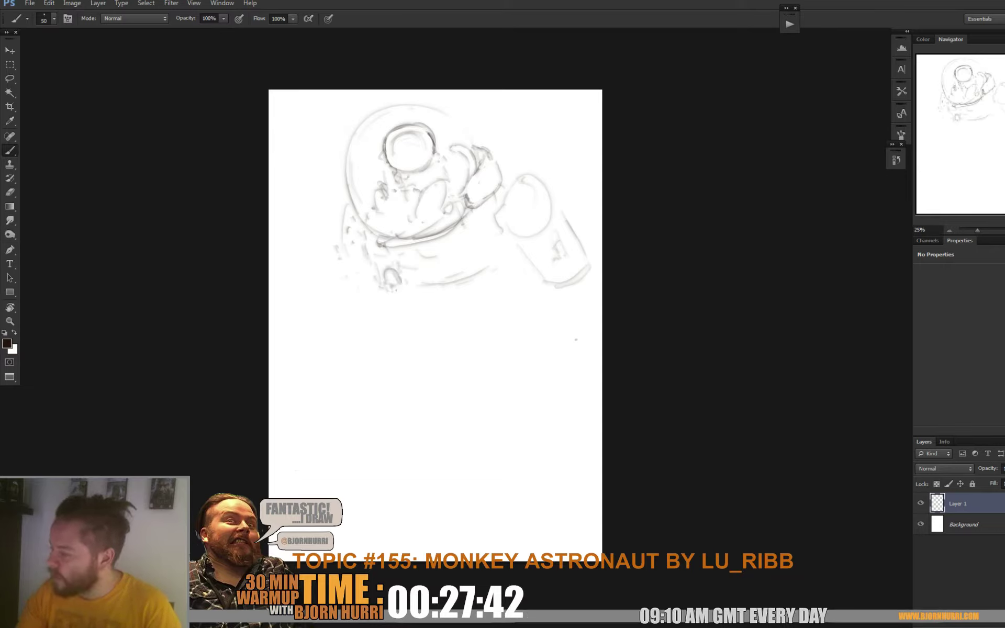
{"action": "mouse_move", "coordinate": [448, 261]}
{"action": "left_mouse_down"}
{"action": "mouse_move", "coordinate": [454, 275]}
{"action": "mouse_move", "coordinate": [454, 262]}
{"action": "left_mouse_up"}
{"action": "left_click_drag", "start_coordinate": [459, 273], "coordinate": [453, 285]}
{"action": "left_click_drag", "start_coordinate": [553, 299], "coordinate": [559, 295]}
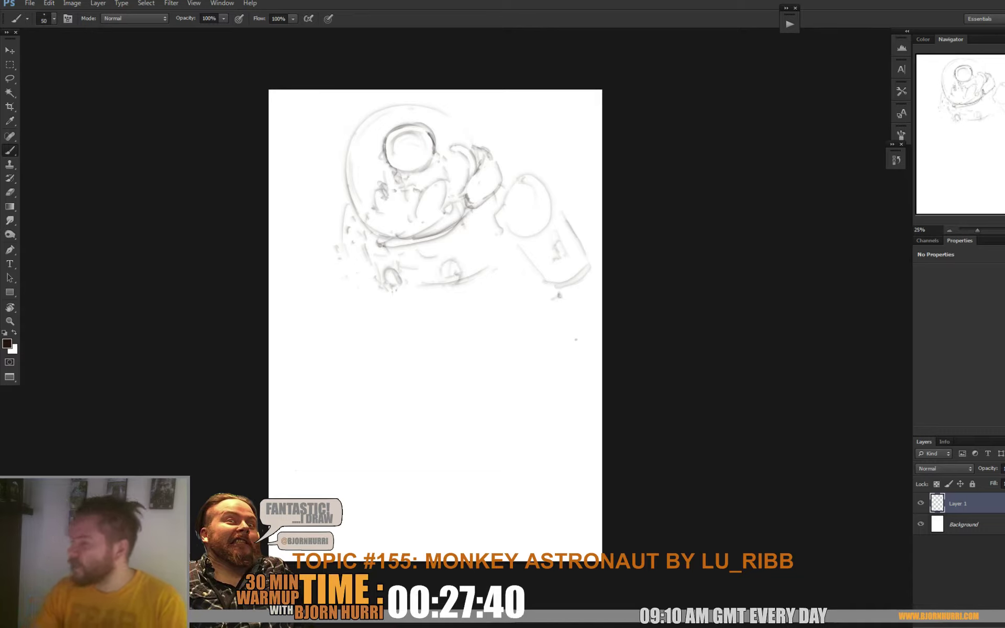
{"action": "left_click_drag", "start_coordinate": [343, 272], "coordinate": [343, 292]}
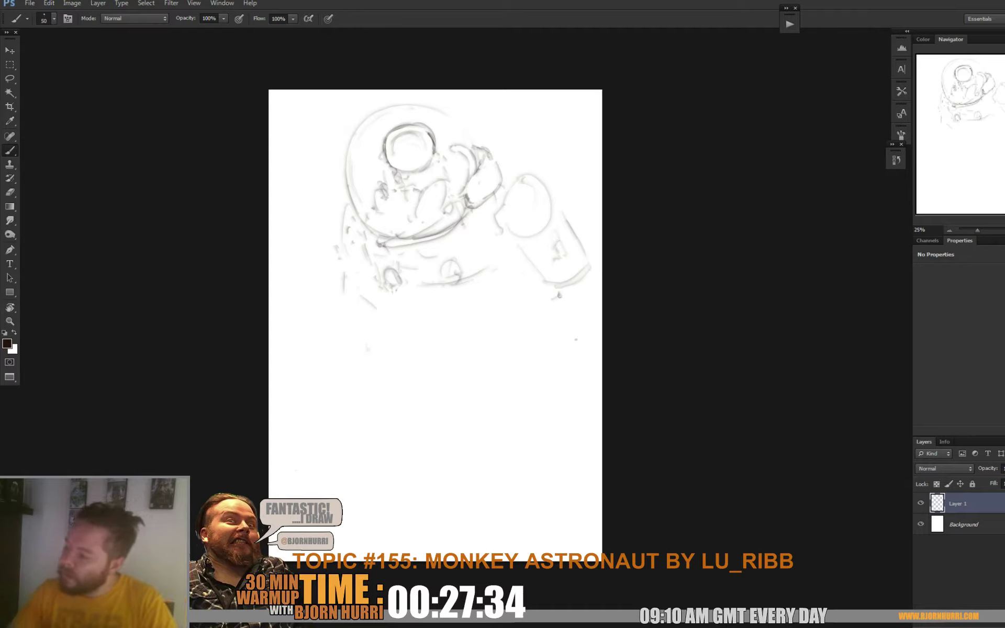
- Sketch the left arm's long outer contour down toward the canvas's lower edge, redrawing its lower curve once
{"action": "left_click_drag", "start_coordinate": [368, 347], "coordinate": [359, 418]}
{"action": "left_click_drag", "start_coordinate": [361, 461], "coordinate": [371, 524]}
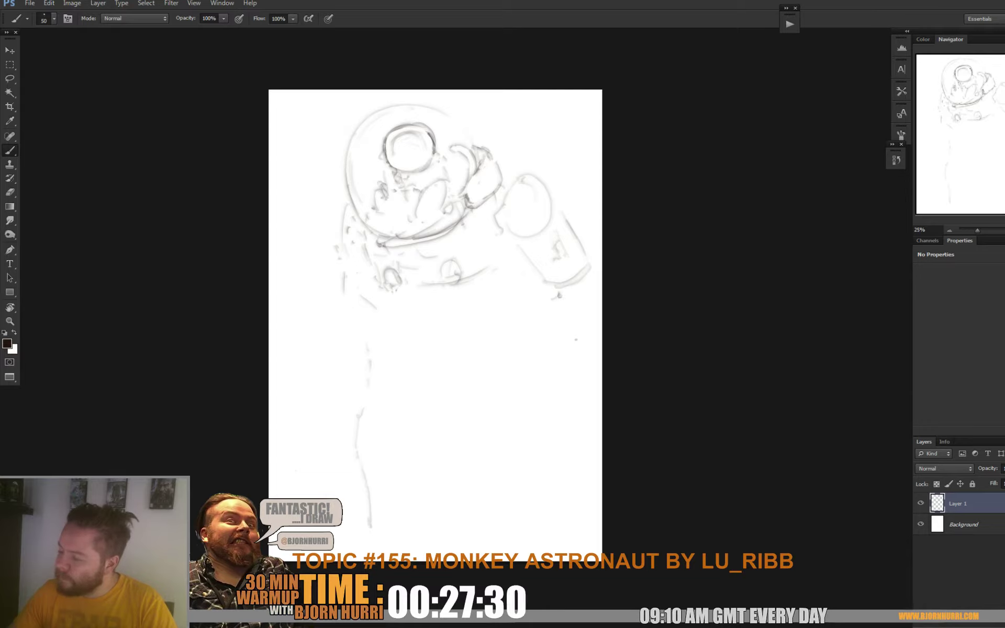
{"action": "key", "text": "ctrl+z"}
{"action": "left_click_drag", "start_coordinate": [357, 451], "coordinate": [373, 516]}
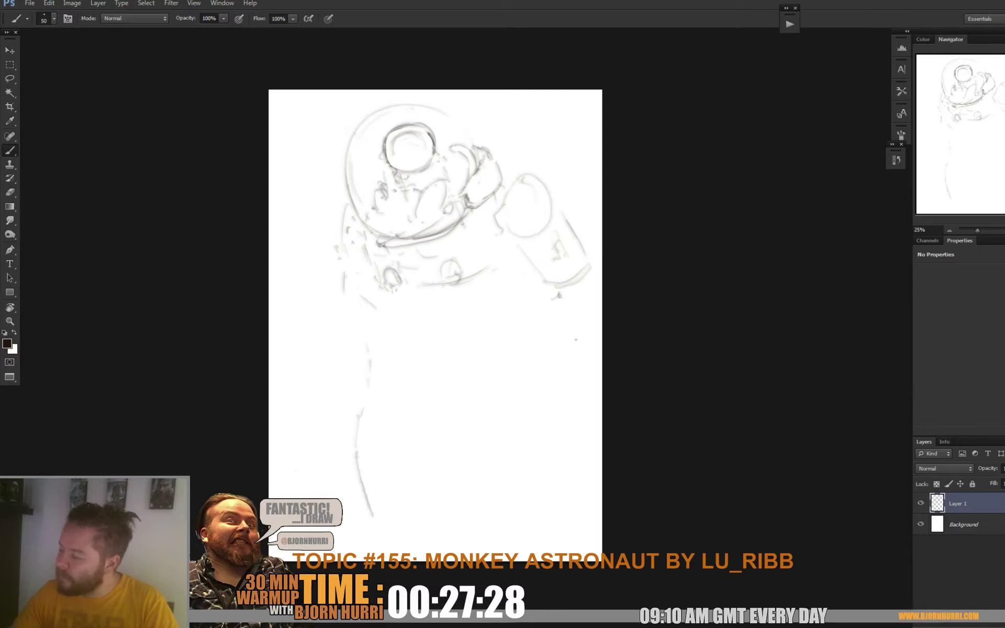
- Sketch both contours of a long curved arm hanging from the right sleeve, erasing and redrawing its outer edge
{"action": "left_click_drag", "start_coordinate": [572, 294], "coordinate": [565, 389]}
{"action": "left_click_drag", "start_coordinate": [590, 278], "coordinate": [548, 538]}
{"action": "mouse_move", "coordinate": [565, 391]}
{"action": "left_mouse_down"}
{"action": "mouse_move", "coordinate": [530, 465]}
{"action": "mouse_move", "coordinate": [522, 544]}
{"action": "mouse_move", "coordinate": [555, 540]}
{"action": "mouse_move", "coordinate": [548, 545]}
{"action": "mouse_move", "coordinate": [586, 352]}
{"action": "mouse_move", "coordinate": [560, 415]}
{"action": "left_mouse_up"}
{"action": "key", "text": "e"}
{"action": "left_click_drag", "start_coordinate": [586, 350], "coordinate": [589, 322]}
{"action": "key", "text": "b"}
{"action": "mouse_move", "coordinate": [594, 292]}
{"action": "left_mouse_down"}
{"action": "mouse_move", "coordinate": [580, 409]}
{"action": "mouse_move", "coordinate": [557, 446]}
{"action": "left_mouse_up"}
- Erase the middle of the right arm's inner contour and redraw it as one smooth curve down to the wrist
{"action": "key", "text": "e"}
{"action": "left_click_drag", "start_coordinate": [569, 369], "coordinate": [544, 440]}
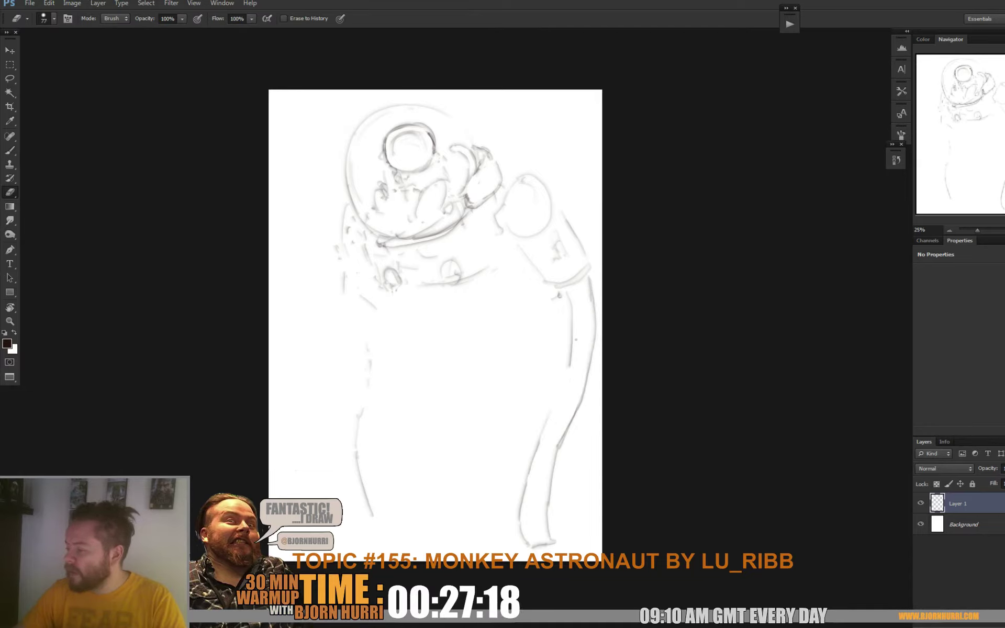
{"action": "key", "text": "b"}
{"action": "mouse_move", "coordinate": [572, 323]}
{"action": "left_mouse_down"}
{"action": "mouse_move", "coordinate": [517, 514]}
{"action": "mouse_move", "coordinate": [526, 540]}
{"action": "mouse_move", "coordinate": [539, 437]}
{"action": "mouse_move", "coordinate": [547, 526]}
{"action": "left_mouse_up"}
{"action": "key", "text": "e"}
{"action": "key", "text": "b"}
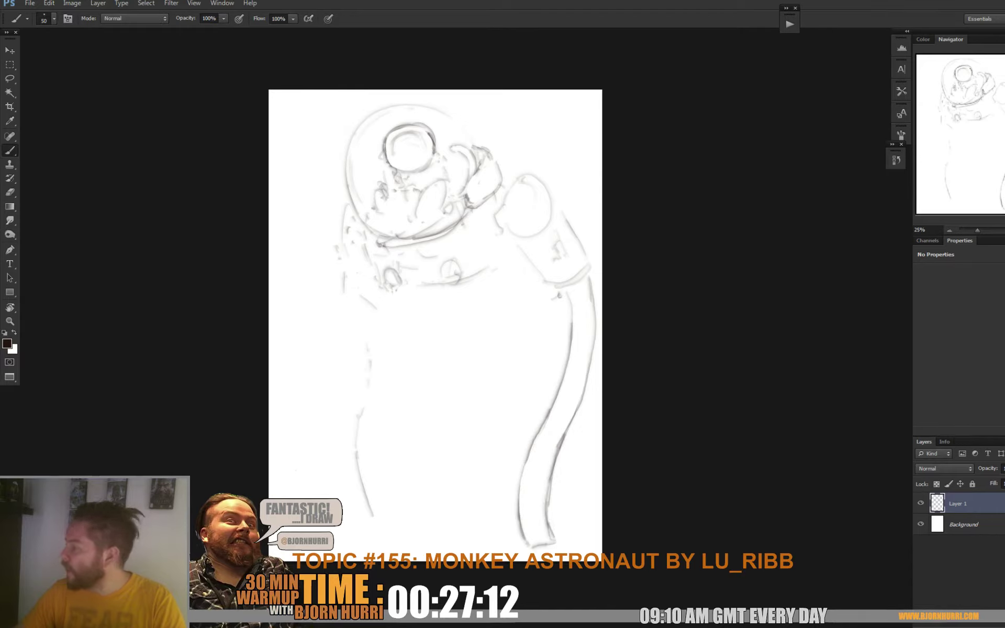
- Draw the left arm's full curved shape with a rounded lower end and clean up its contour with the Eraser
{"action": "mouse_move", "coordinate": [388, 308]}
{"action": "left_mouse_down"}
{"action": "mouse_move", "coordinate": [401, 373]}
{"action": "mouse_move", "coordinate": [375, 364]}
{"action": "mouse_move", "coordinate": [353, 461]}
{"action": "left_mouse_up"}
{"action": "mouse_move", "coordinate": [397, 379]}
{"action": "left_mouse_down"}
{"action": "mouse_move", "coordinate": [376, 439]}
{"action": "mouse_move", "coordinate": [396, 516]}
{"action": "left_mouse_up"}
{"action": "key", "text": "e"}
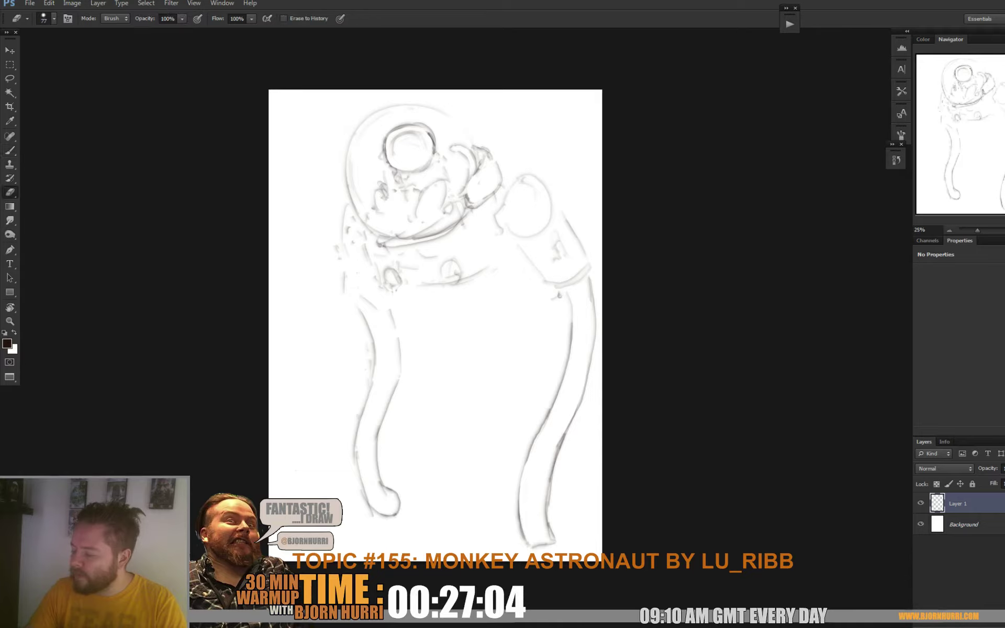
{"action": "key", "text": "b"}
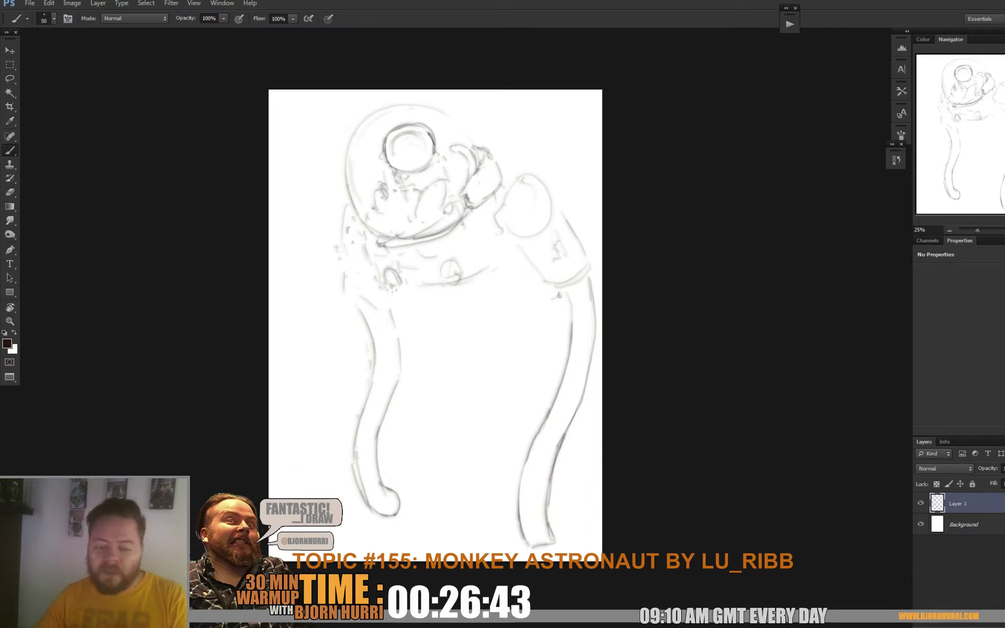
- Darken the top of the left arm's inner line, then erase that mark and the small round chest detail above it
{"action": "left_click_drag", "start_coordinate": [391, 301], "coordinate": [389, 312]}
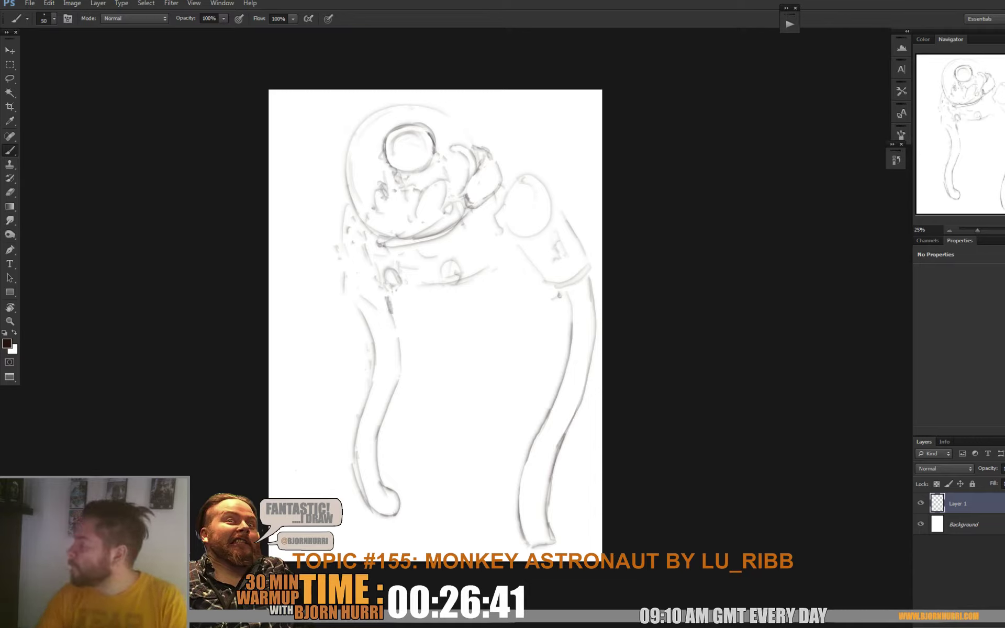
{"action": "key", "text": "e"}
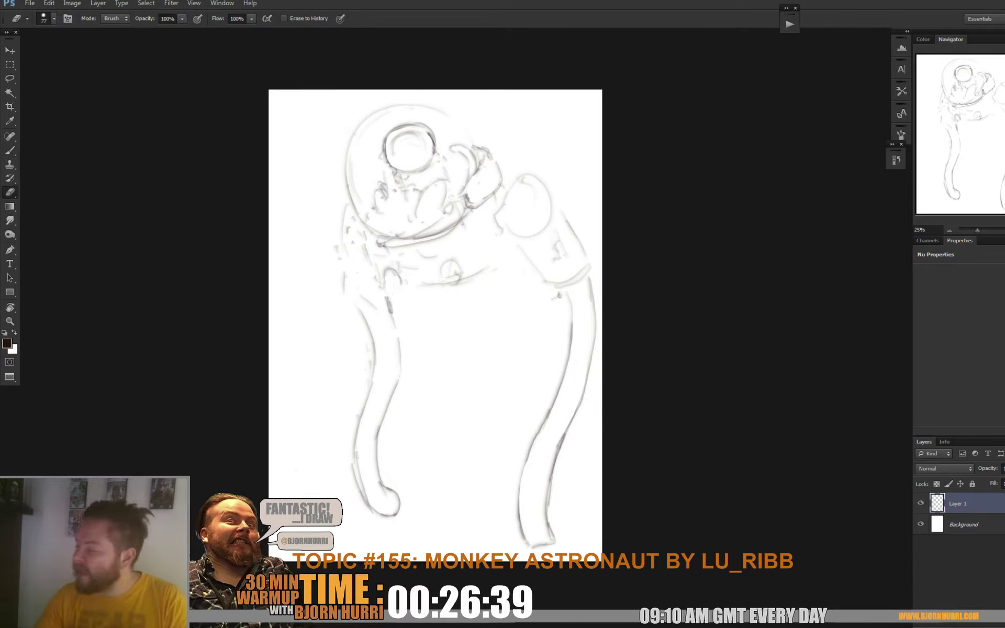
{"action": "left_click_drag", "start_coordinate": [388, 296], "coordinate": [392, 328]}
{"action": "left_click_drag", "start_coordinate": [394, 270], "coordinate": [399, 284]}
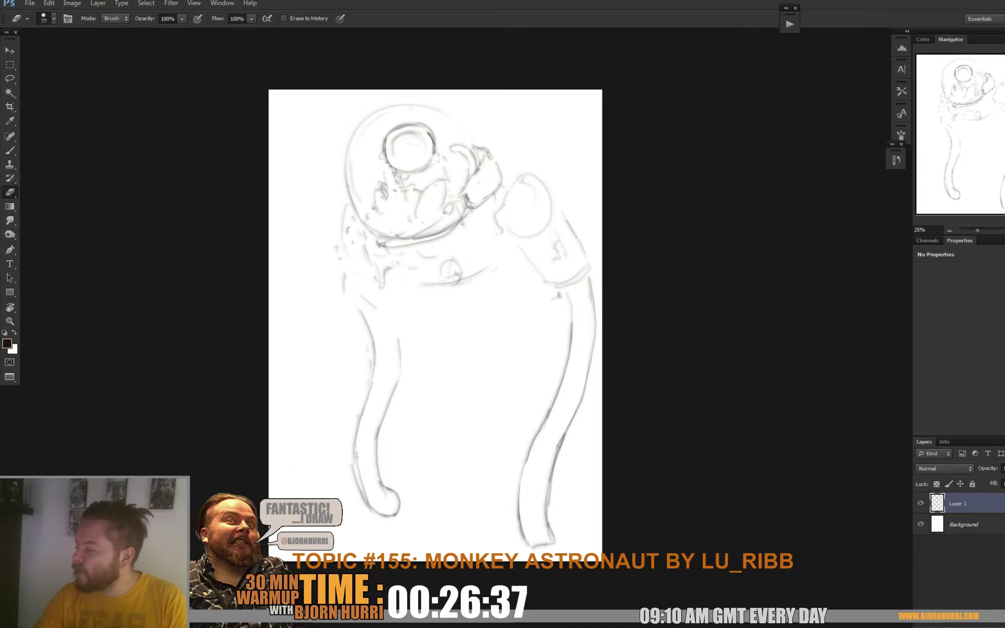
- Sketch a looping tube-shaped limb from below the chest, swinging outward across the left arm and folding back inward
{"action": "key", "text": "b"}
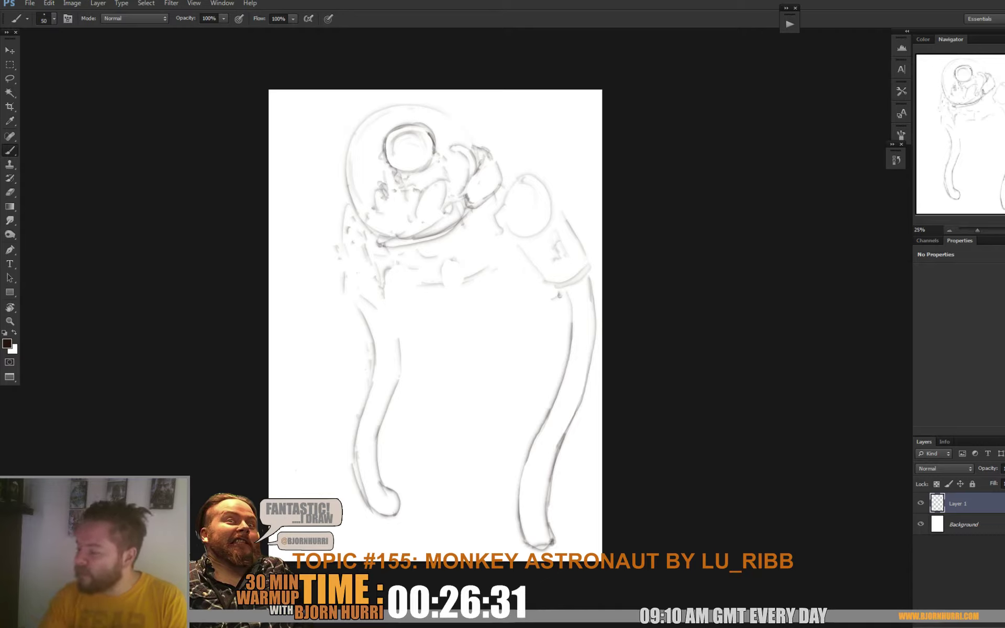
{"action": "mouse_move", "coordinate": [377, 335]}
{"action": "left_mouse_down"}
{"action": "mouse_move", "coordinate": [321, 427]}
{"action": "mouse_move", "coordinate": [292, 388]}
{"action": "mouse_move", "coordinate": [322, 330]}
{"action": "mouse_move", "coordinate": [384, 313]}
{"action": "mouse_move", "coordinate": [400, 322]}
{"action": "mouse_move", "coordinate": [306, 368]}
{"action": "mouse_move", "coordinate": [308, 396]}
{"action": "mouse_move", "coordinate": [328, 406]}
{"action": "left_mouse_up"}
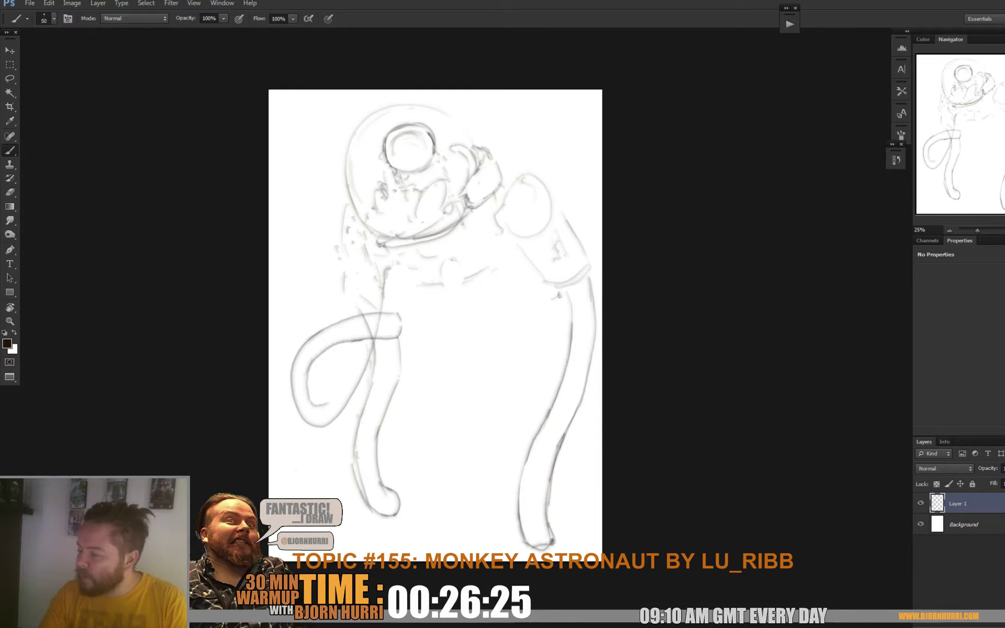
{"action": "key", "text": "e"}
{"action": "key", "text": "b"}
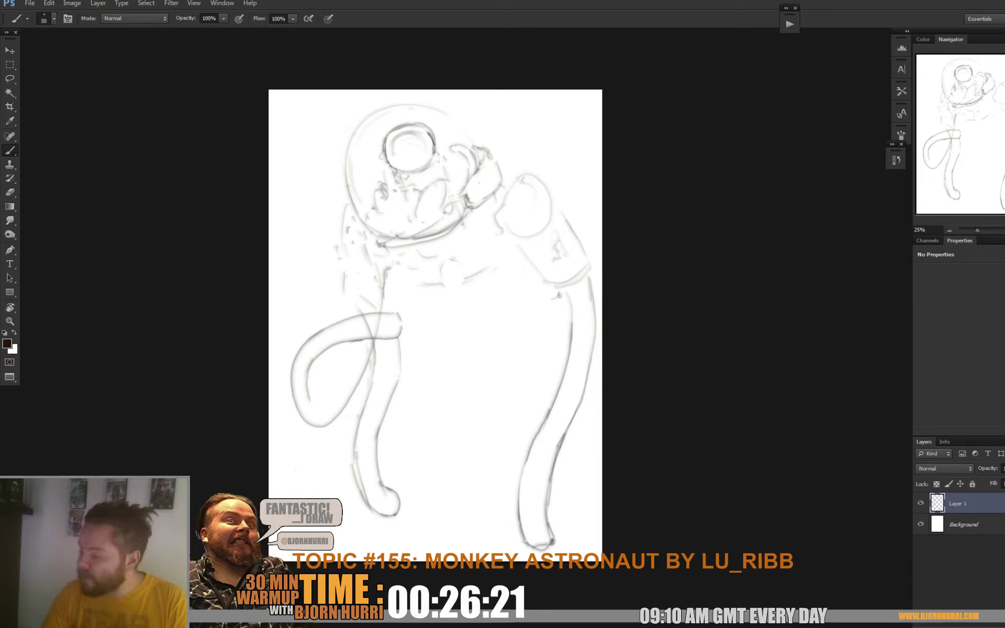
{"action": "mouse_move", "coordinate": [308, 398]}
{"action": "left_mouse_down"}
{"action": "mouse_move", "coordinate": [335, 416]}
{"action": "mouse_move", "coordinate": [366, 399]}
{"action": "left_mouse_up"}
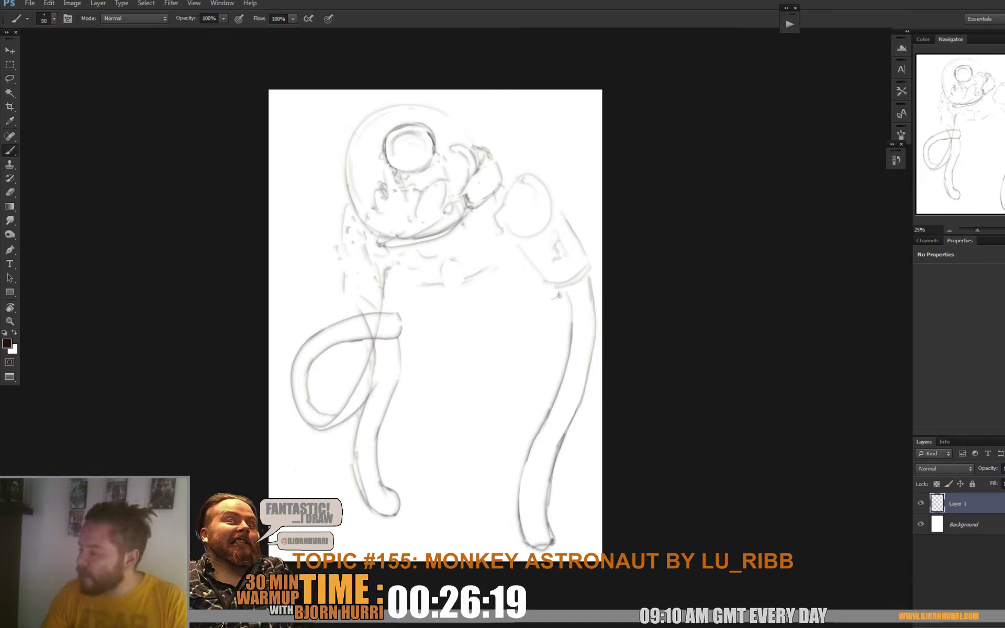
{"action": "mouse_move", "coordinate": [310, 438]}
{"action": "left_mouse_down"}
{"action": "mouse_move", "coordinate": [349, 427]}
{"action": "mouse_move", "coordinate": [385, 361]}
{"action": "left_mouse_up"}
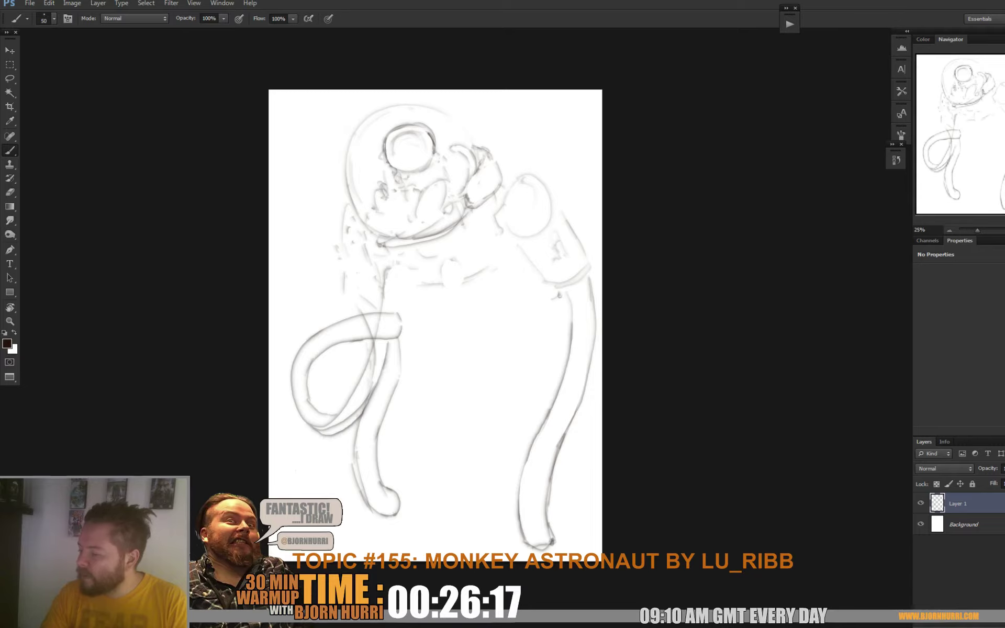
{"action": "left_click_drag", "start_coordinate": [396, 314], "coordinate": [403, 267]}
- Erase the doubled contour along the left loop's lower bend and the arm lines crossing inside the limb, then tidy the inner curve
{"action": "key", "text": "e"}
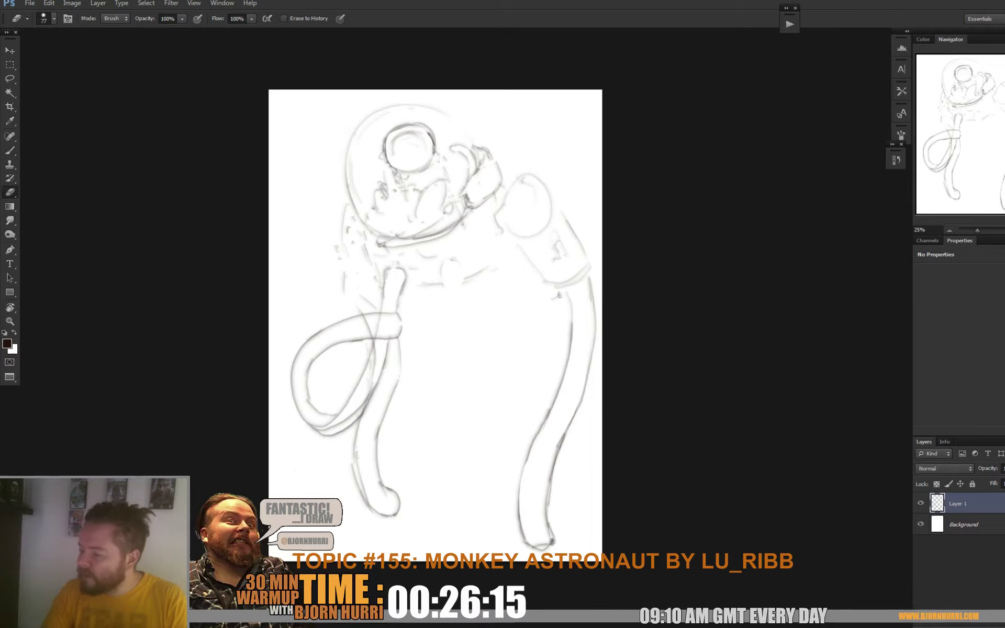
{"action": "mouse_move", "coordinate": [361, 406]}
{"action": "left_mouse_down"}
{"action": "mouse_move", "coordinate": [312, 425]}
{"action": "mouse_move", "coordinate": [323, 429]}
{"action": "left_mouse_up"}
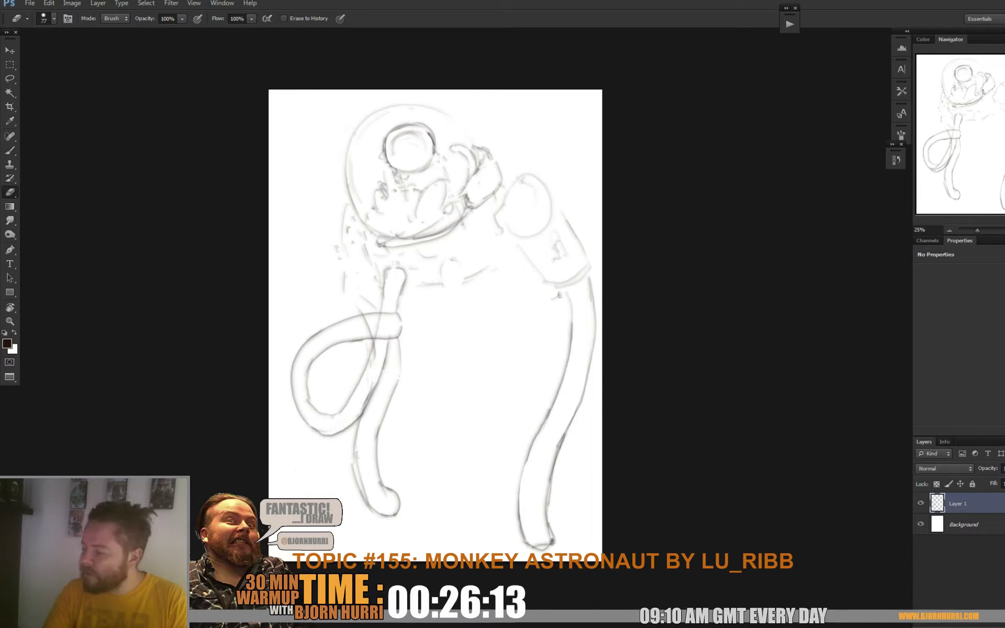
{"action": "key", "text": "b"}
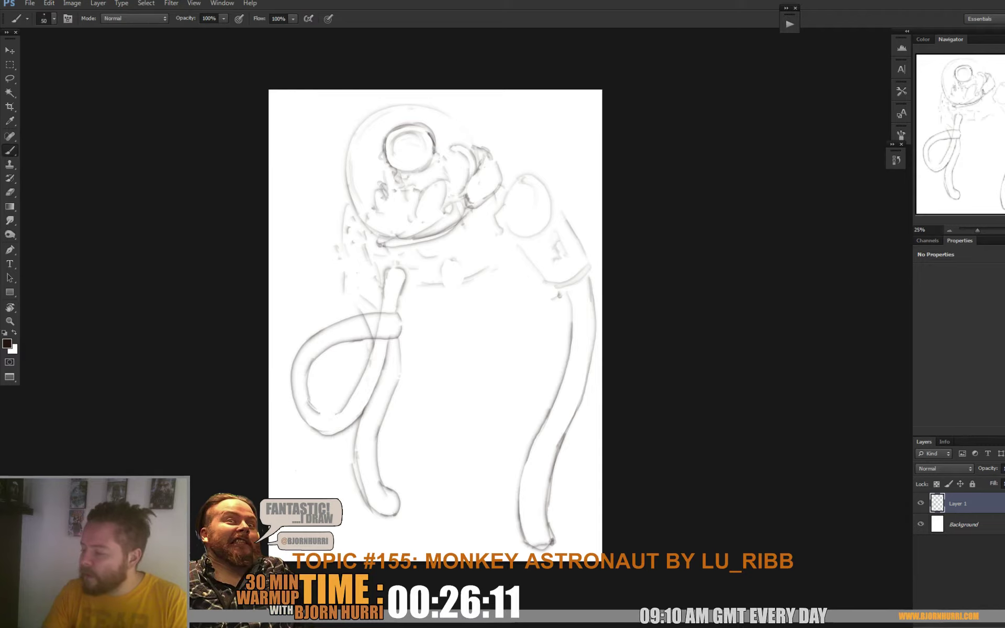
{"action": "key", "text": "e"}
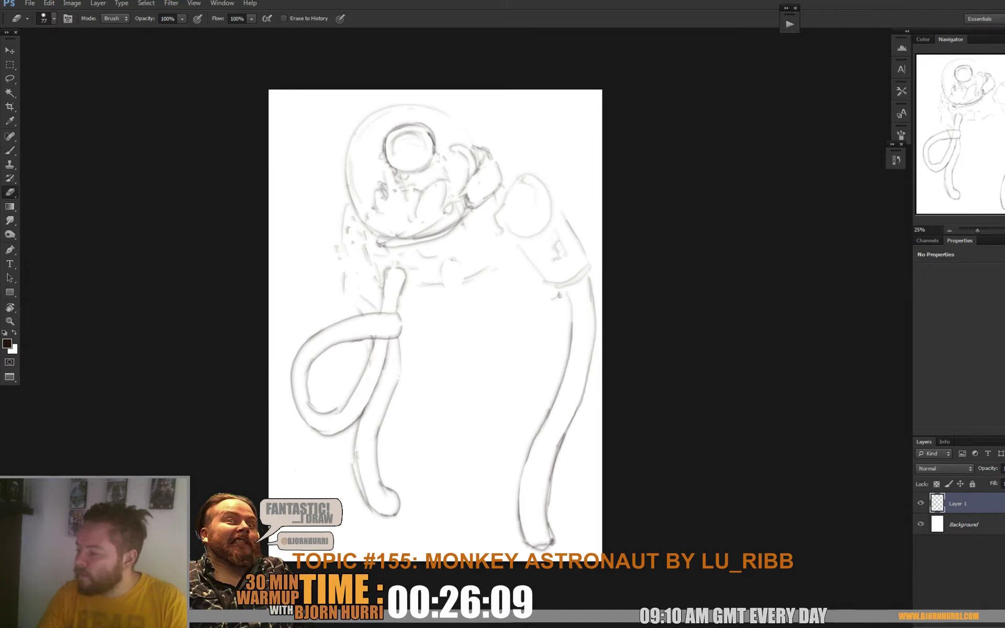
- Draw a cuff line and a small hand with stubby fingers at the end of the left looping limb
{"action": "key", "text": "b"}
{"action": "mouse_move", "coordinate": [372, 312]}
{"action": "left_mouse_down"}
{"action": "mouse_move", "coordinate": [367, 339]}
{"action": "mouse_move", "coordinate": [408, 307]}
{"action": "left_mouse_up"}
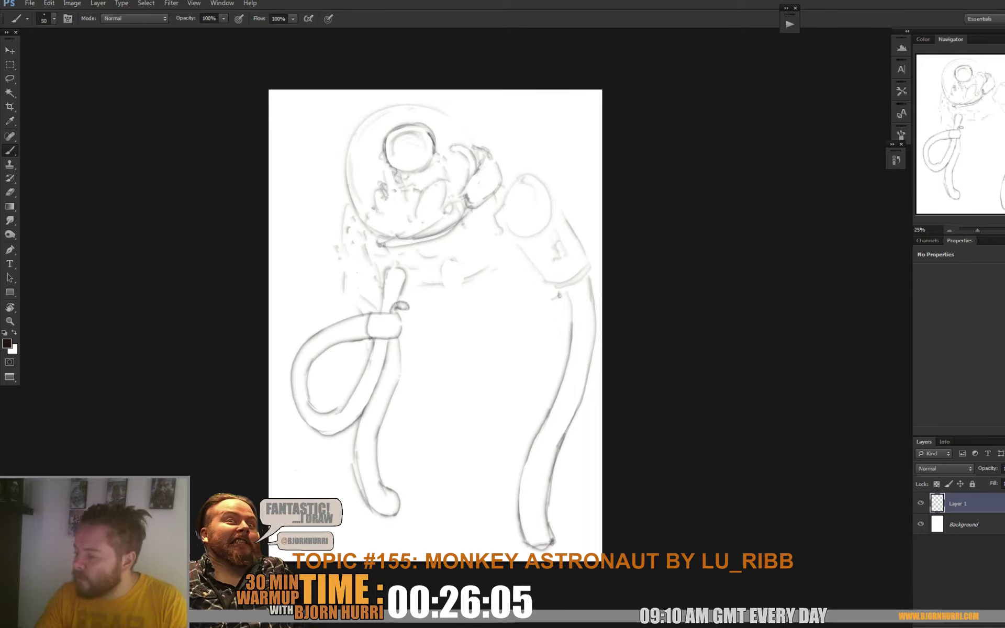
{"action": "mouse_move", "coordinate": [385, 331]}
{"action": "left_mouse_down"}
{"action": "mouse_move", "coordinate": [410, 326]}
{"action": "mouse_move", "coordinate": [389, 330]}
{"action": "mouse_move", "coordinate": [404, 314]}
{"action": "left_mouse_up"}
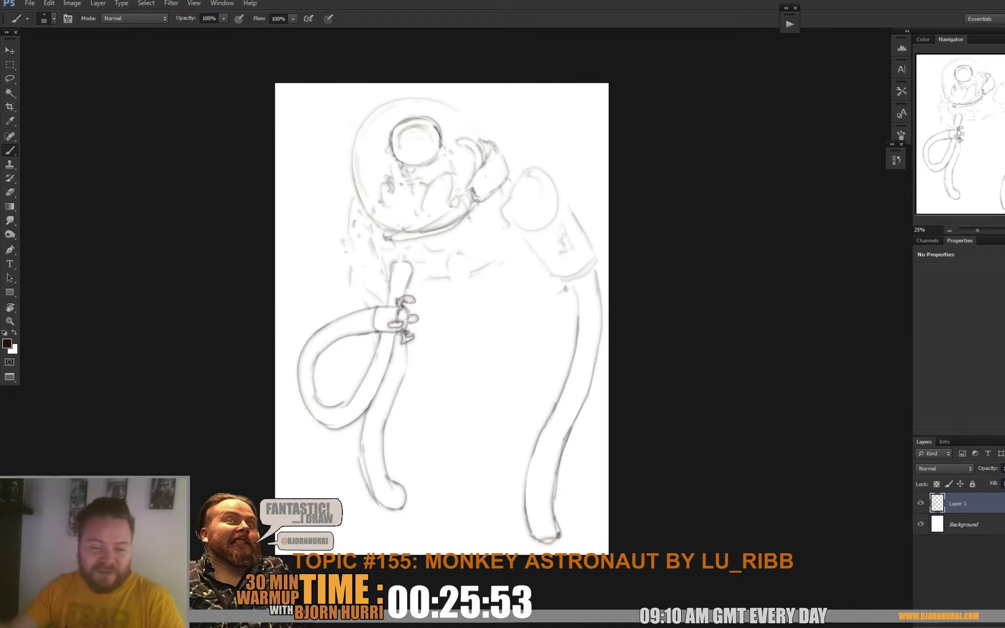
- Sketch a second long limb from below the chest, bending over the right arm, and erase the arm lines it covers
{"action": "left_click_drag", "start_coordinate": [472, 270], "coordinate": [508, 329]}
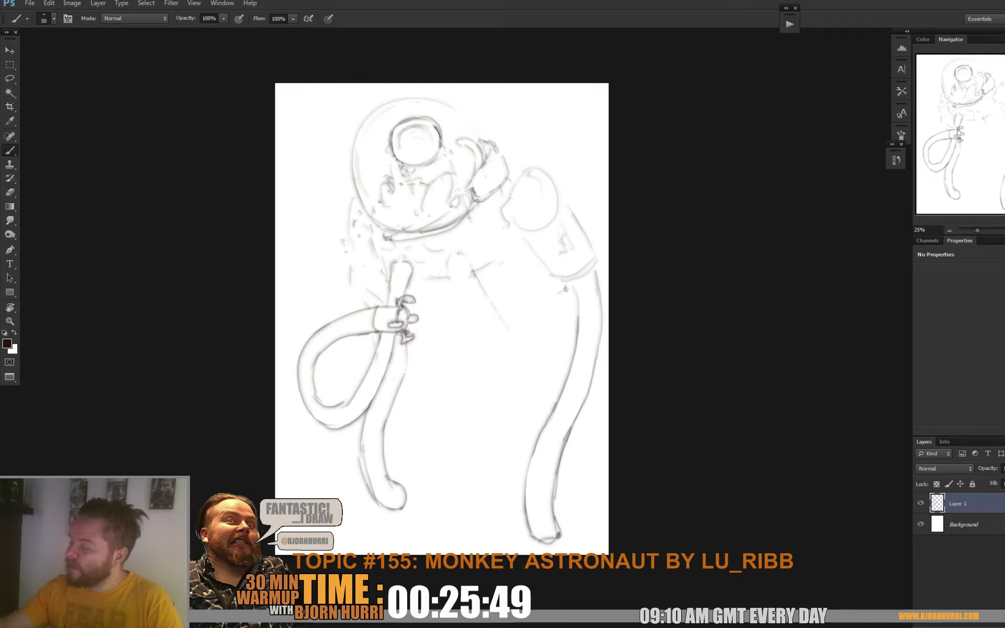
{"action": "mouse_move", "coordinate": [482, 287]}
{"action": "left_mouse_down"}
{"action": "mouse_move", "coordinate": [571, 380]}
{"action": "mouse_move", "coordinate": [578, 440]}
{"action": "mouse_move", "coordinate": [526, 418]}
{"action": "left_mouse_up"}
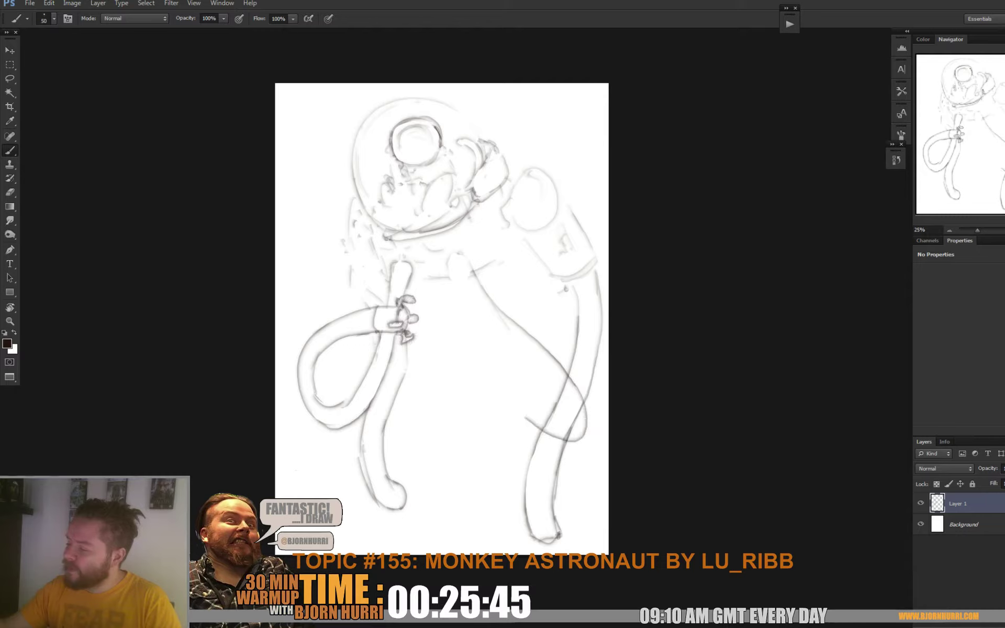
{"action": "mouse_move", "coordinate": [453, 274]}
{"action": "left_mouse_down"}
{"action": "mouse_move", "coordinate": [498, 336]}
{"action": "mouse_move", "coordinate": [542, 369]}
{"action": "left_mouse_up"}
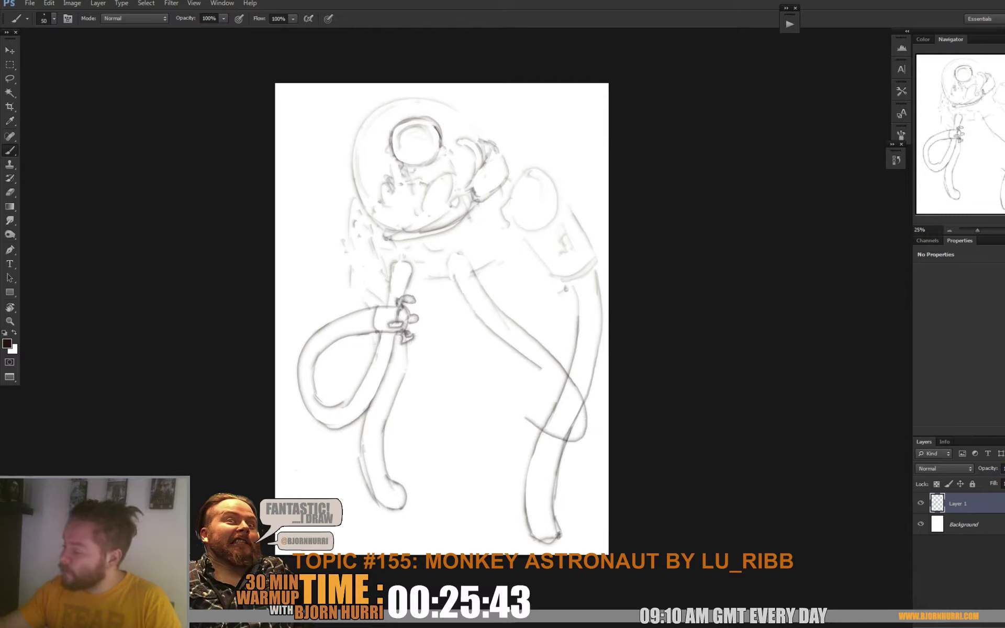
{"action": "mouse_move", "coordinate": [568, 419]}
{"action": "left_mouse_down"}
{"action": "mouse_move", "coordinate": [504, 383]}
{"action": "mouse_move", "coordinate": [571, 430]}
{"action": "mouse_move", "coordinate": [550, 376]}
{"action": "left_mouse_up"}
{"action": "key", "text": "e"}
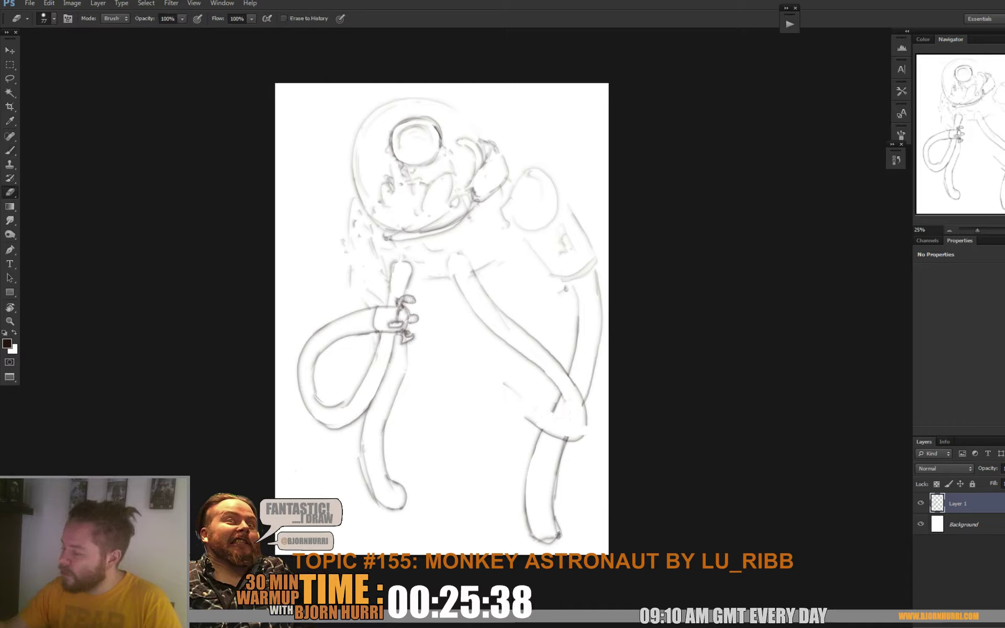
- Redraw the right limb's outer bend and both edges of its lower section running back toward the centre, erasing the rough lines
{"action": "key", "text": "b"}
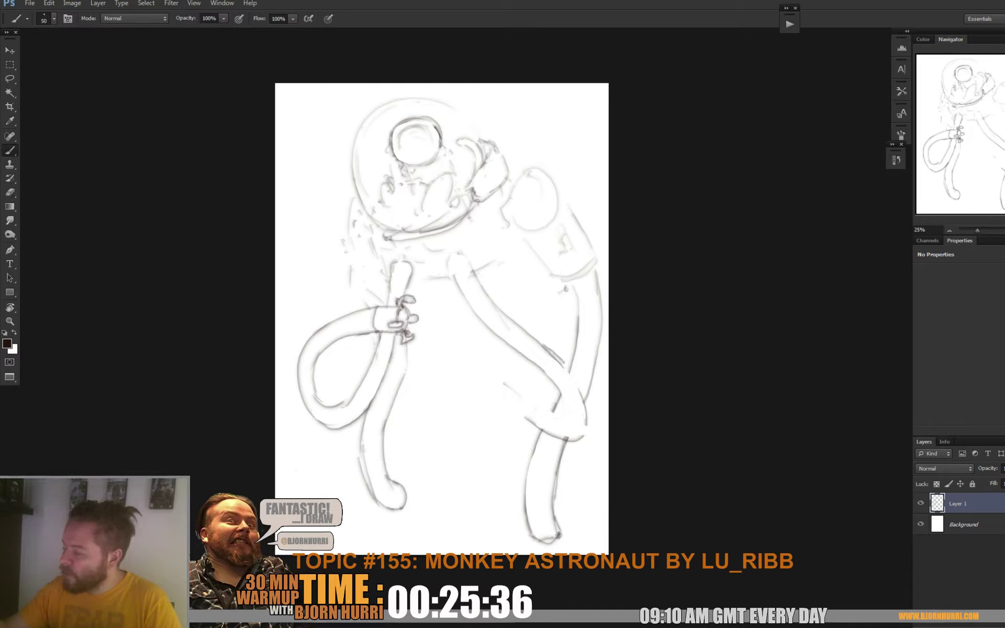
{"action": "left_click_drag", "start_coordinate": [568, 367], "coordinate": [589, 417]}
{"action": "mouse_move", "coordinate": [554, 378]}
{"action": "left_mouse_down"}
{"action": "mouse_move", "coordinate": [568, 421]}
{"action": "mouse_move", "coordinate": [521, 393]}
{"action": "mouse_move", "coordinate": [571, 407]}
{"action": "mouse_move", "coordinate": [547, 409]}
{"action": "mouse_move", "coordinate": [495, 359]}
{"action": "left_mouse_up"}
{"action": "key", "text": "ctrl+z"}
{"action": "left_click_drag", "start_coordinate": [525, 422], "coordinate": [484, 383]}
{"action": "key", "text": "ctrl+z"}
{"action": "left_click_drag", "start_coordinate": [538, 426], "coordinate": [476, 373]}
{"action": "key", "text": "e"}
{"action": "left_click_drag", "start_coordinate": [534, 423], "coordinate": [578, 441]}
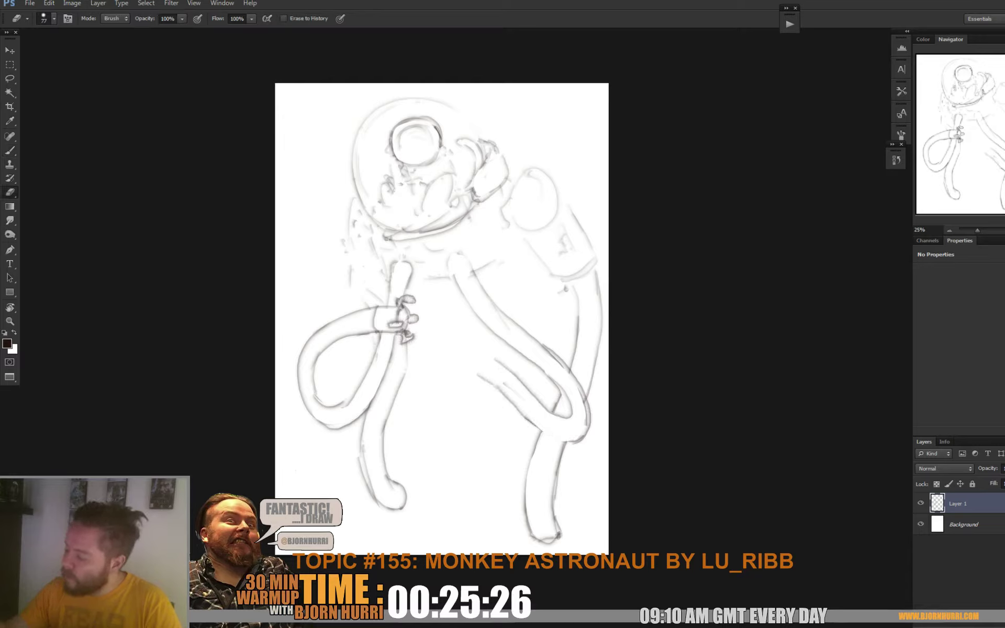
- Redraw the underside, outer edge and inner curve of the right limb's bend as smooth, darker contours
{"action": "key", "text": "b"}
{"action": "mouse_move", "coordinate": [526, 419]}
{"action": "left_mouse_down"}
{"action": "mouse_move", "coordinate": [575, 443]}
{"action": "mouse_move", "coordinate": [583, 437]}
{"action": "left_mouse_up"}
{"action": "key", "text": "e"}
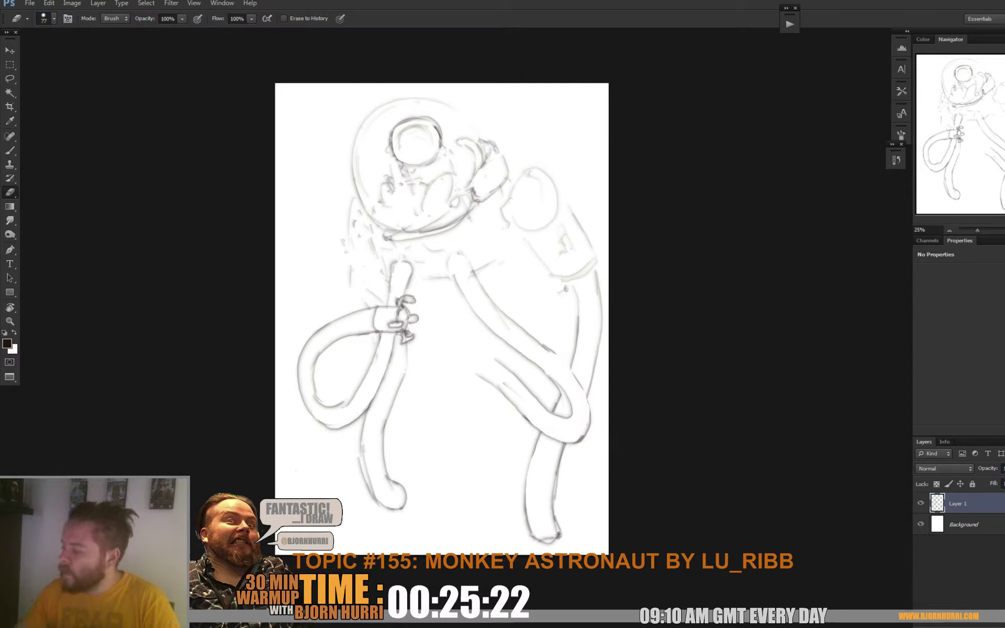
{"action": "key", "text": "b"}
{"action": "mouse_move", "coordinate": [557, 358]}
{"action": "left_mouse_down"}
{"action": "mouse_move", "coordinate": [593, 416]}
{"action": "mouse_move", "coordinate": [588, 438]}
{"action": "left_mouse_up"}
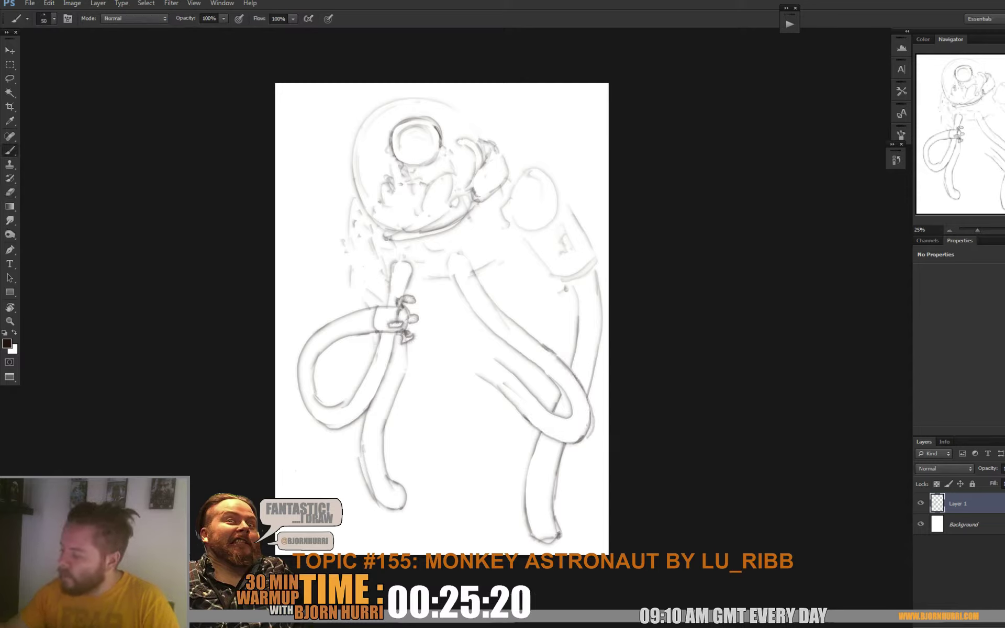
{"action": "left_click_drag", "start_coordinate": [550, 377], "coordinate": [569, 423]}
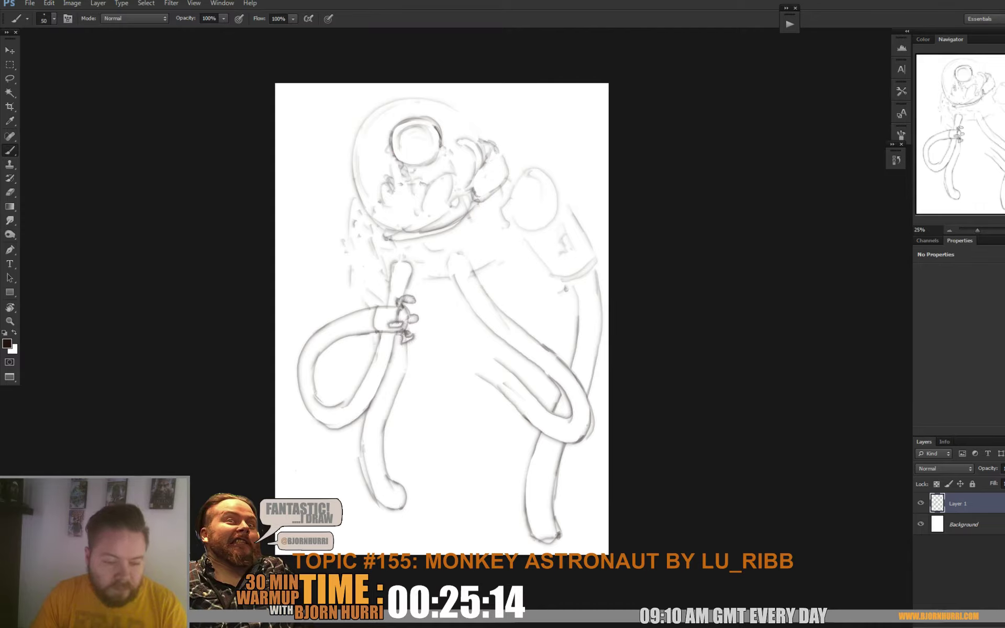
- Erase the stray line outside the right limb's bend and add small fold marks inside it
{"action": "left_click_drag", "start_coordinate": [441, 318], "coordinate": [444, 298]}
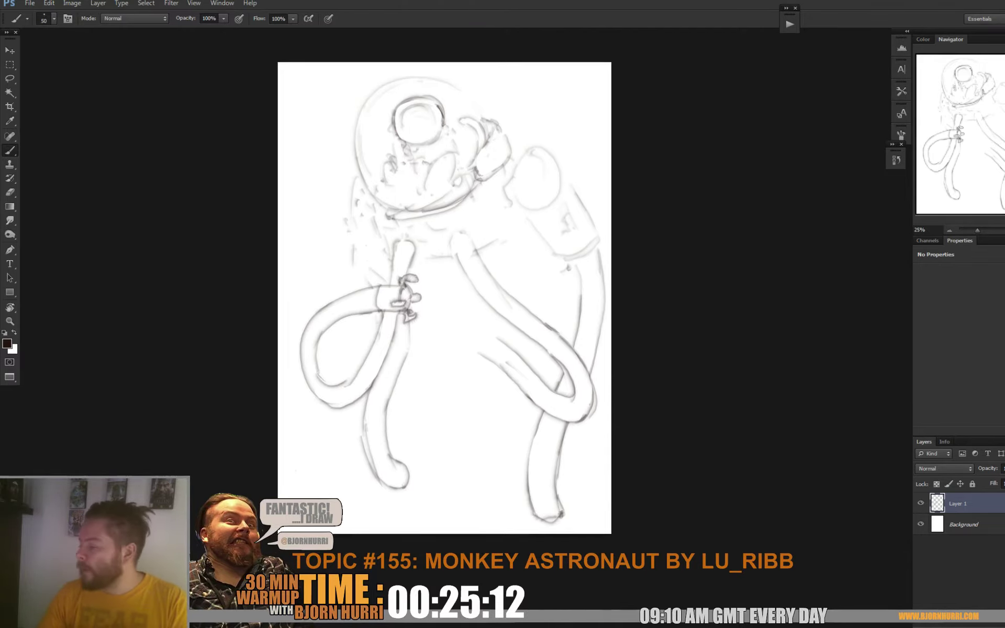
{"action": "key", "text": "e"}
{"action": "left_click_drag", "start_coordinate": [593, 390], "coordinate": [580, 421]}
{"action": "key", "text": "b"}
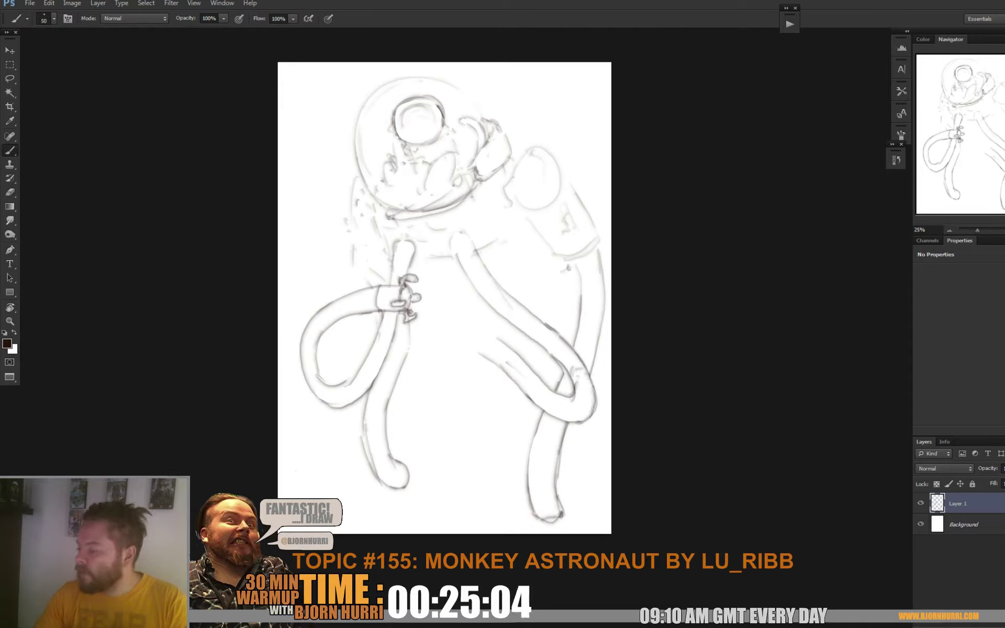
{"action": "key", "text": "e"}
{"action": "key", "text": "b"}
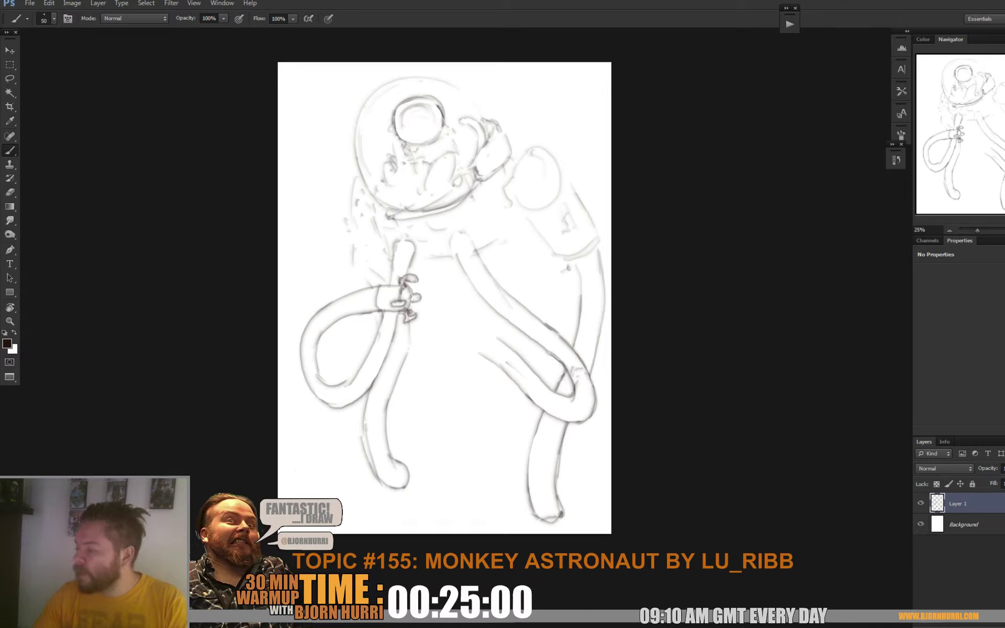
- Redraw the rounded upper ends of both folded limbs below the chest, undoing the first attempt on the right one
{"action": "left_click_drag", "start_coordinate": [456, 262], "coordinate": [461, 234]}
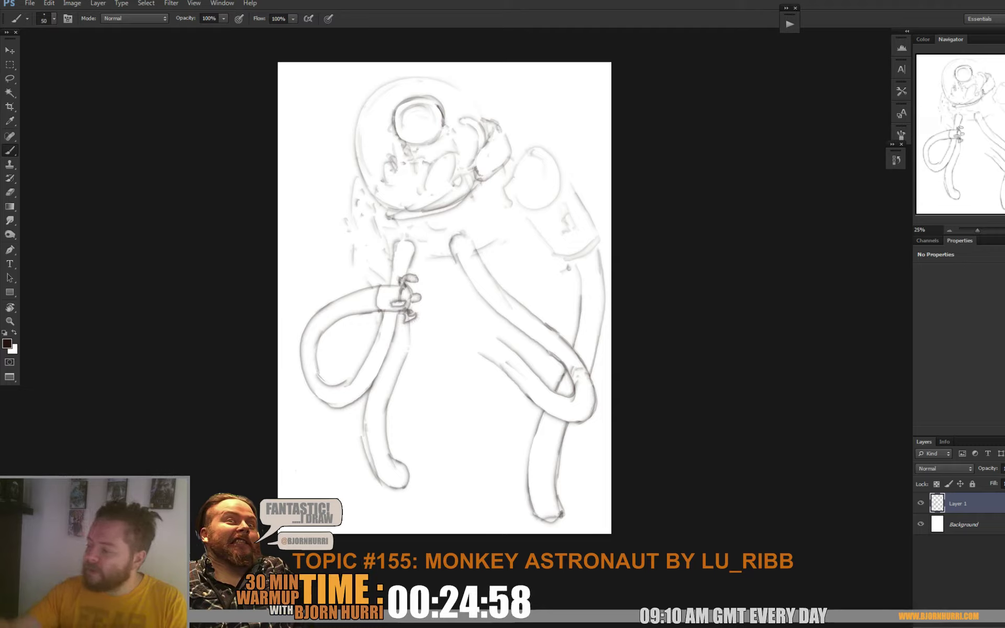
{"action": "key", "text": "ctrl+alt+z"}
{"action": "key", "text": "ctrl+alt+z"}
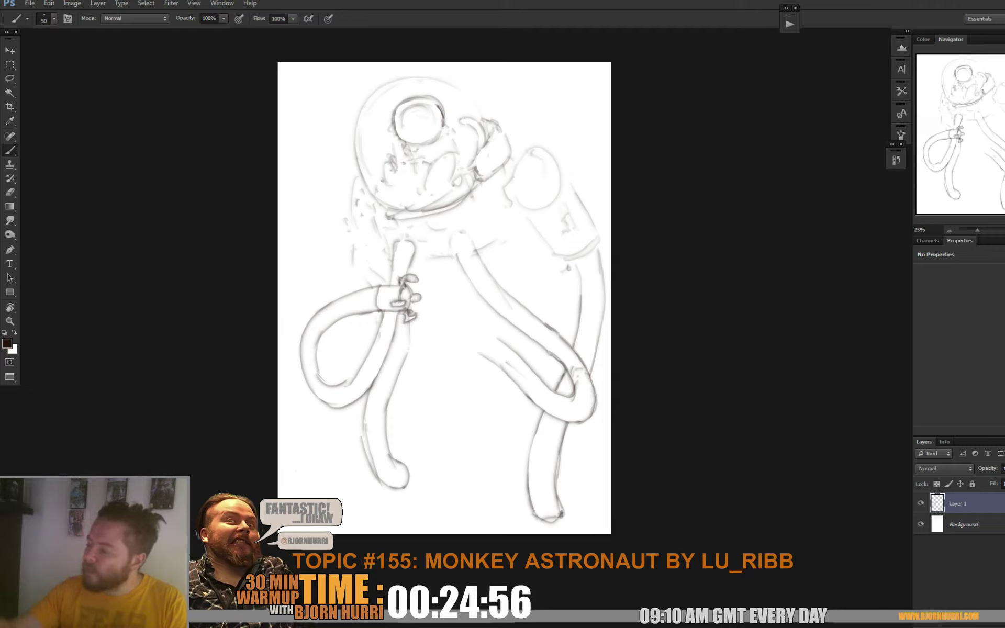
{"action": "mouse_move", "coordinate": [456, 265]}
{"action": "left_mouse_down"}
{"action": "mouse_move", "coordinate": [453, 232]}
{"action": "mouse_move", "coordinate": [474, 248]}
{"action": "left_mouse_up"}
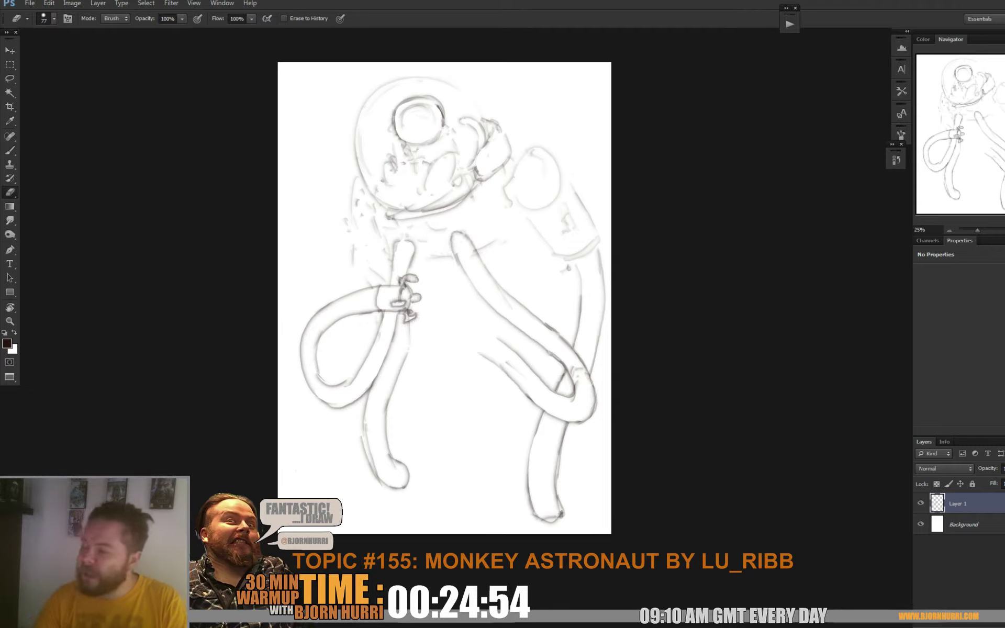
{"action": "key", "text": "e"}
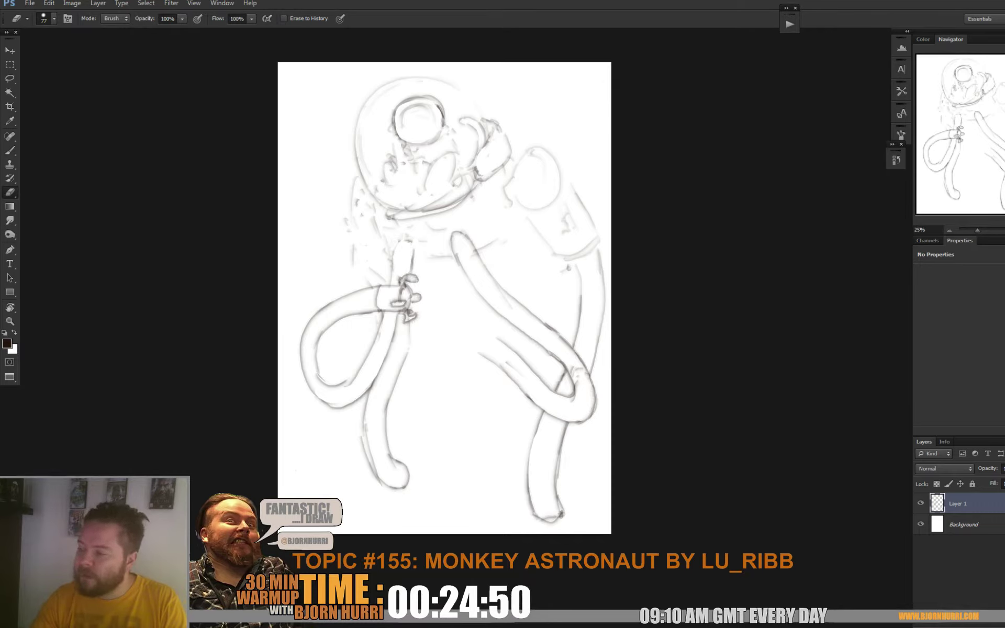
{"action": "key", "text": "b"}
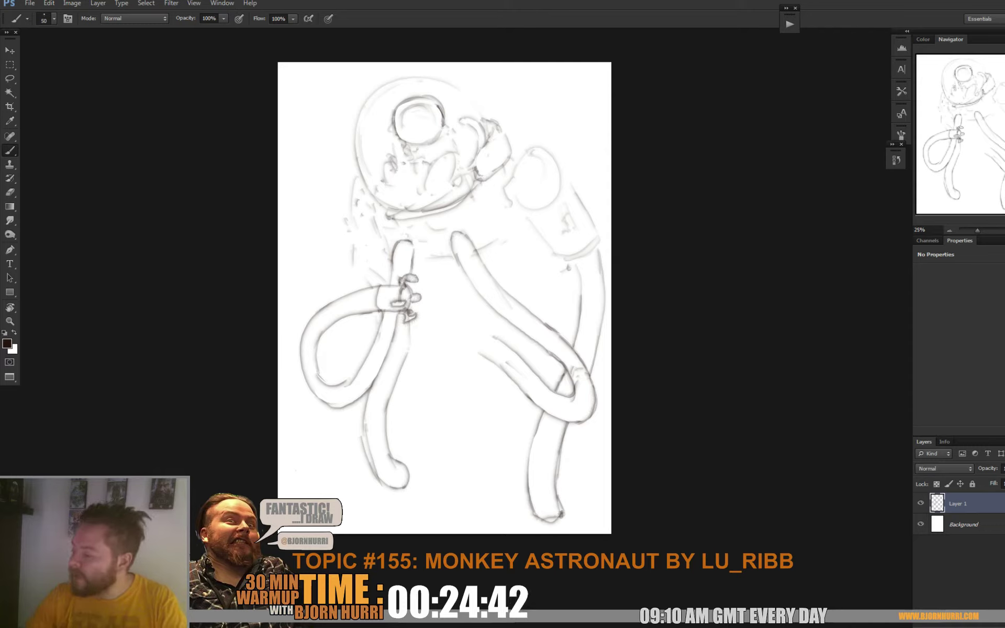
- Draw a cuff and small fingers at the right limb's end, gripping a tapered handheld tool that points toward the left limb
{"action": "mouse_move", "coordinate": [493, 338]}
{"action": "left_mouse_down"}
{"action": "mouse_move", "coordinate": [480, 353]}
{"action": "mouse_move", "coordinate": [514, 355]}
{"action": "left_mouse_up"}
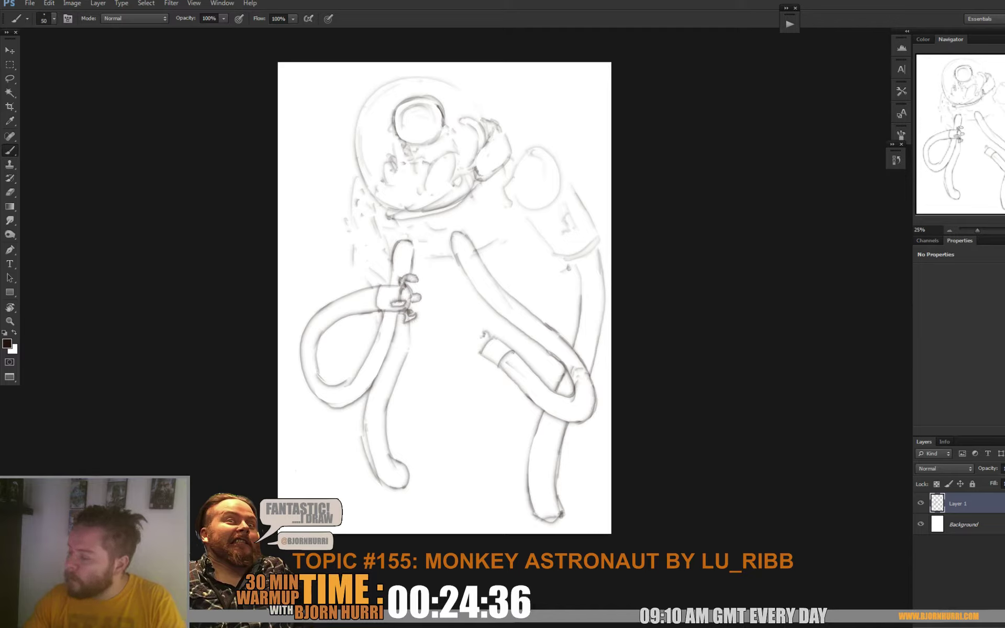
{"action": "mouse_move", "coordinate": [471, 332]}
{"action": "left_mouse_down"}
{"action": "mouse_move", "coordinate": [400, 359]}
{"action": "mouse_move", "coordinate": [445, 350]}
{"action": "left_mouse_up"}
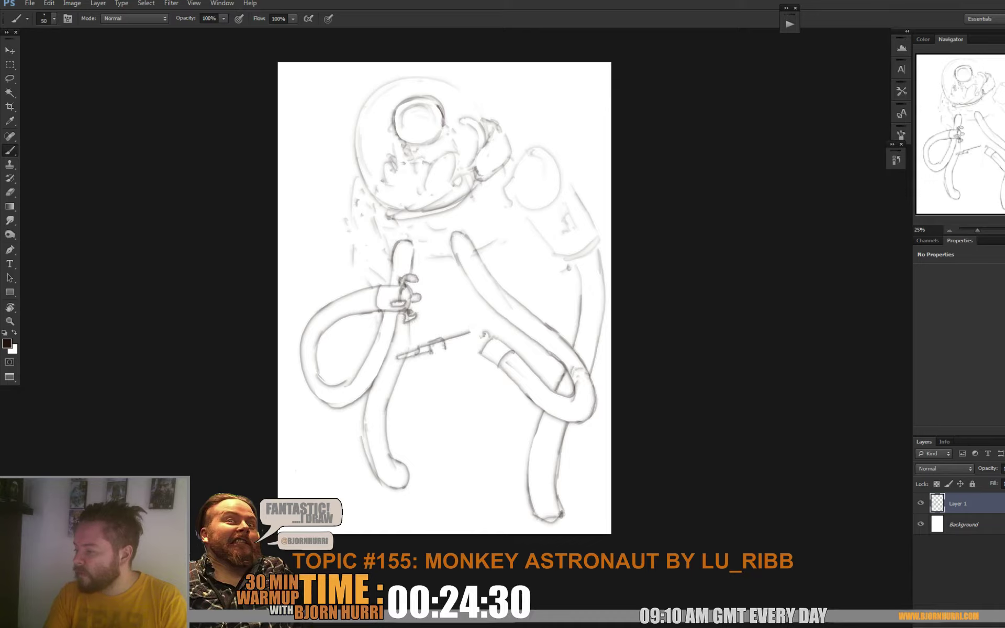
{"action": "key", "text": "e"}
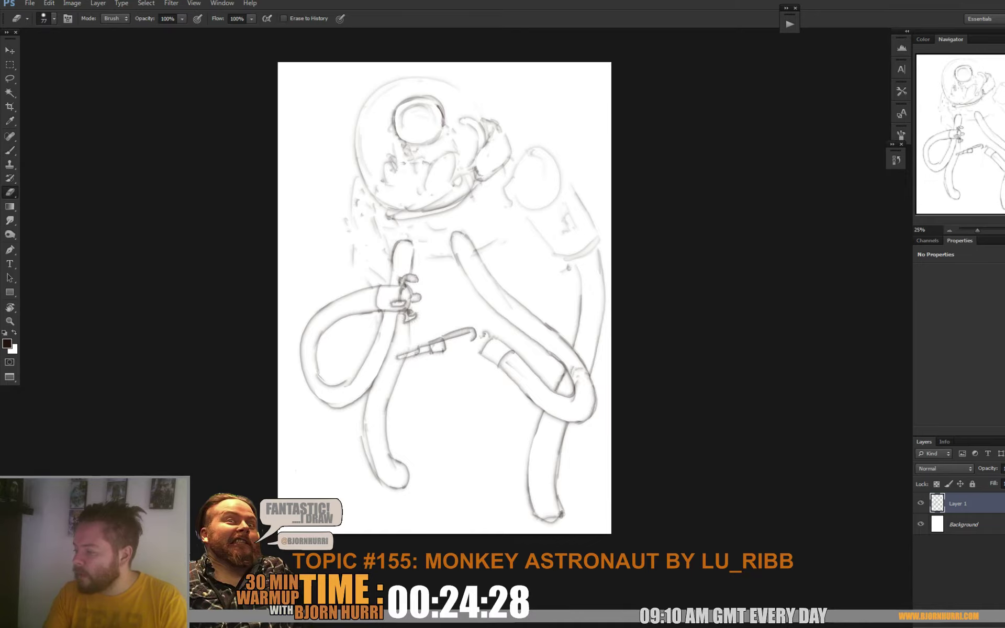
{"action": "key", "text": "b"}
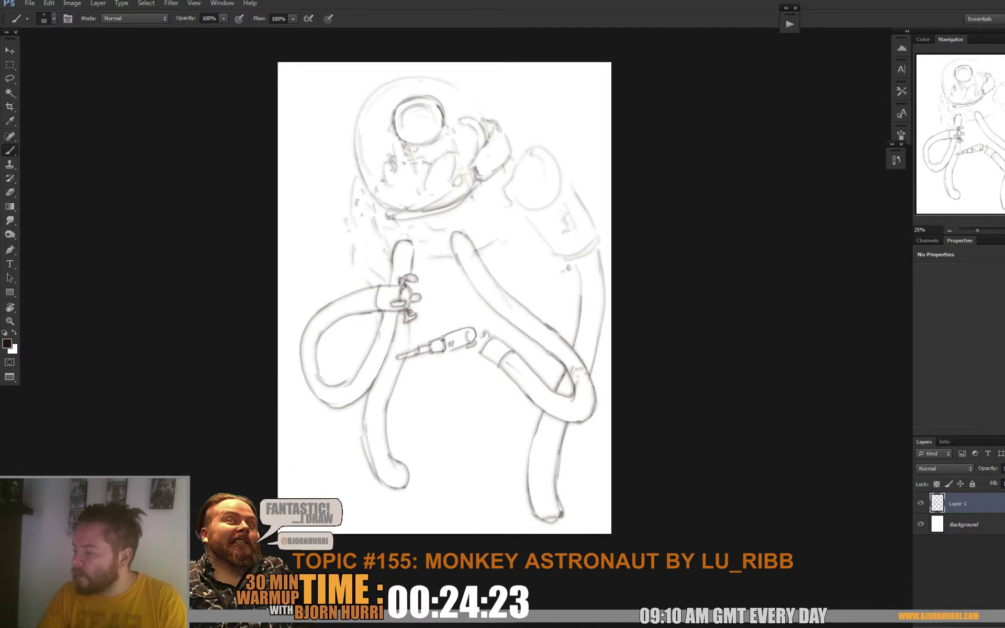
{"action": "mouse_move", "coordinate": [455, 341]}
{"action": "left_mouse_down"}
{"action": "mouse_move", "coordinate": [483, 329]}
{"action": "mouse_move", "coordinate": [486, 367]}
{"action": "mouse_move", "coordinate": [475, 362]}
{"action": "left_mouse_up"}
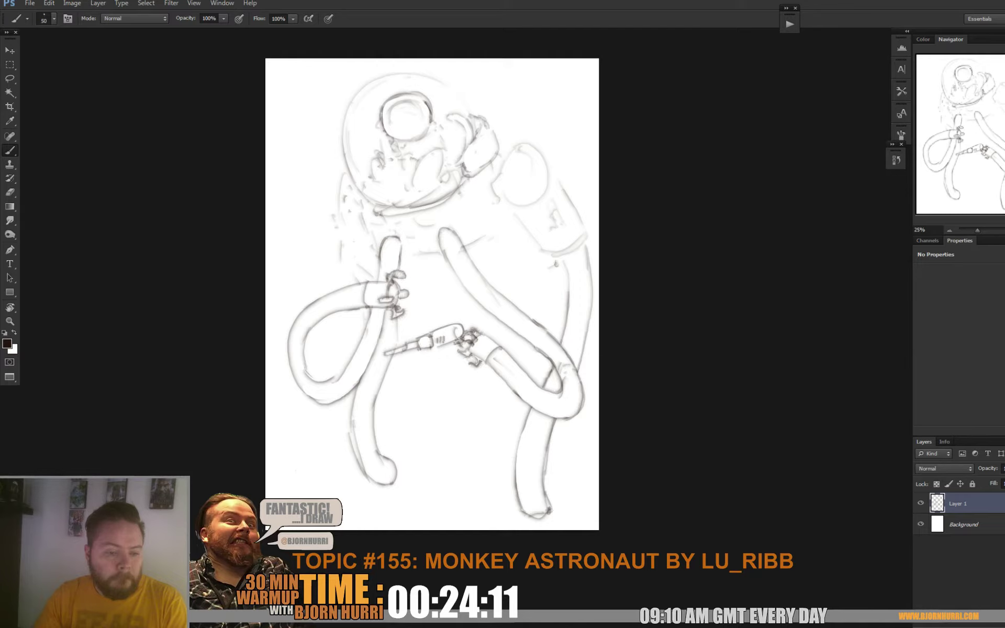
- Draw small mechanical fittings and hose parts in darker lines along both lower sides of the helmet's interior, around the breathing apparatus
{"action": "mouse_move", "coordinate": [432, 294]}
{"action": "left_mouse_down"}
{"action": "mouse_move", "coordinate": [428, 324]}
{"action": "mouse_move", "coordinate": [446, 296]}
{"action": "left_mouse_up"}
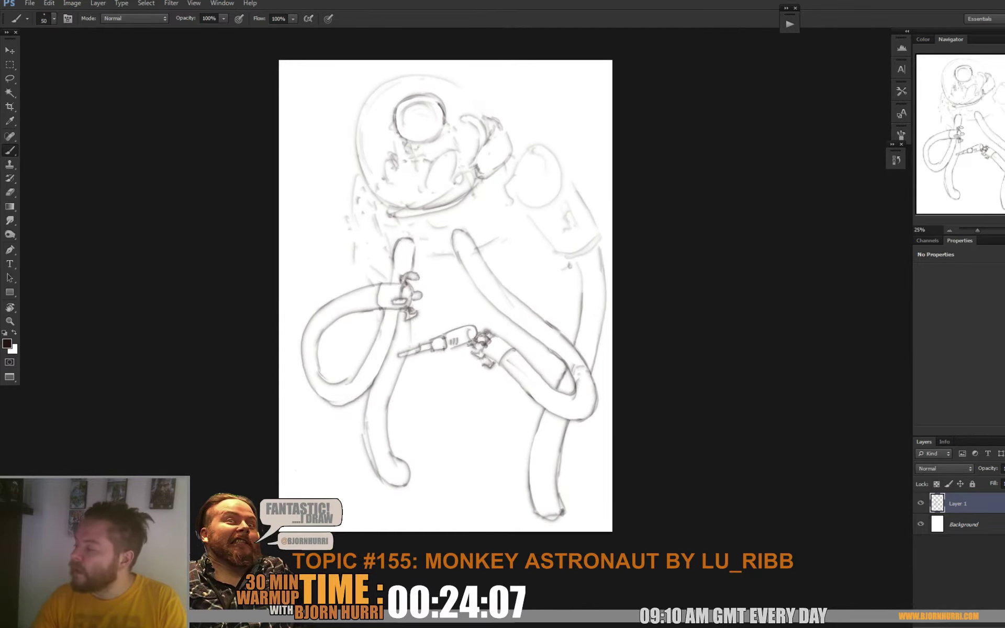
{"action": "key", "text": "e"}
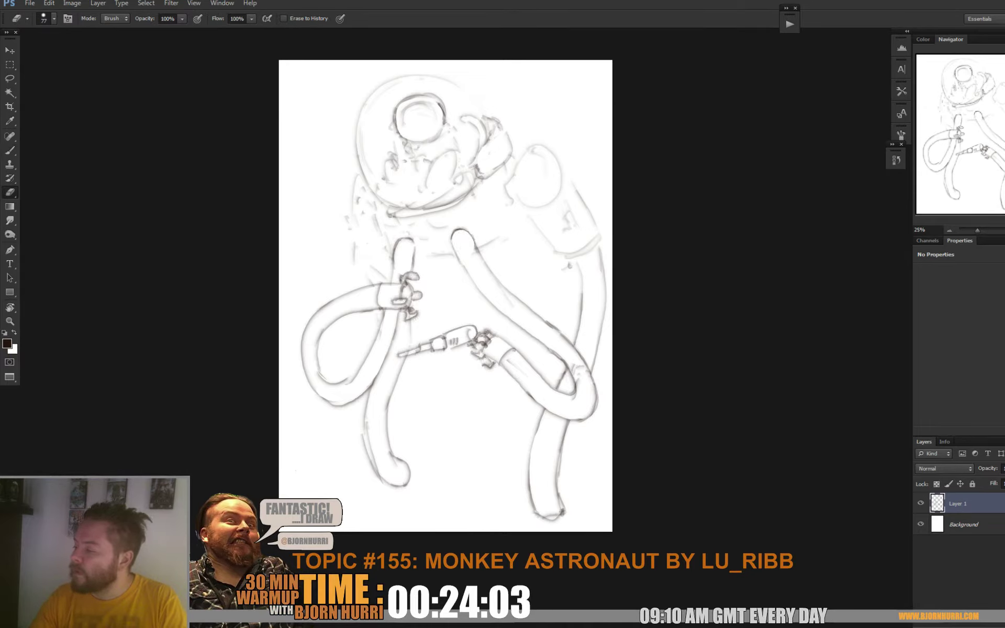
{"action": "key", "text": "b"}
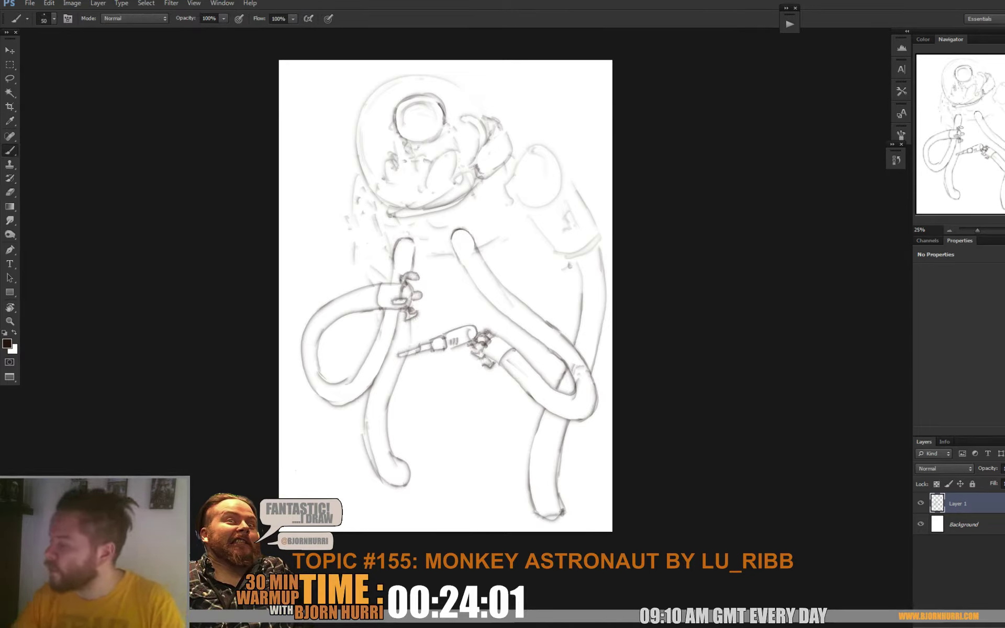
{"action": "mouse_move", "coordinate": [438, 156]}
{"action": "left_mouse_down"}
{"action": "mouse_move", "coordinate": [449, 172]}
{"action": "mouse_move", "coordinate": [457, 155]}
{"action": "mouse_move", "coordinate": [443, 151]}
{"action": "mouse_move", "coordinate": [440, 189]}
{"action": "mouse_move", "coordinate": [426, 199]}
{"action": "mouse_move", "coordinate": [433, 197]}
{"action": "left_mouse_up"}
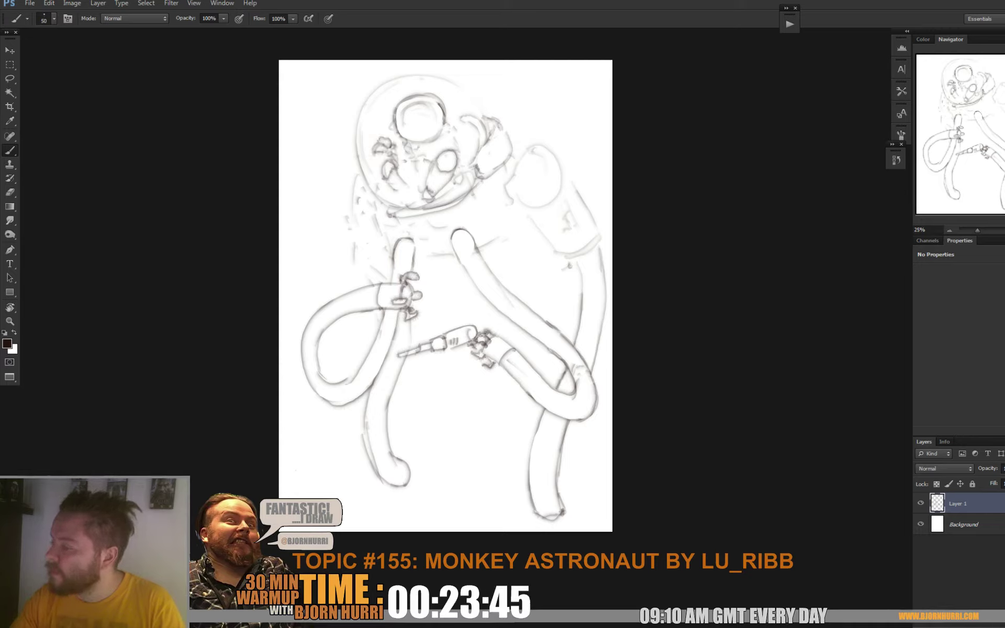
{"action": "left_click_drag", "start_coordinate": [374, 163], "coordinate": [386, 155]}
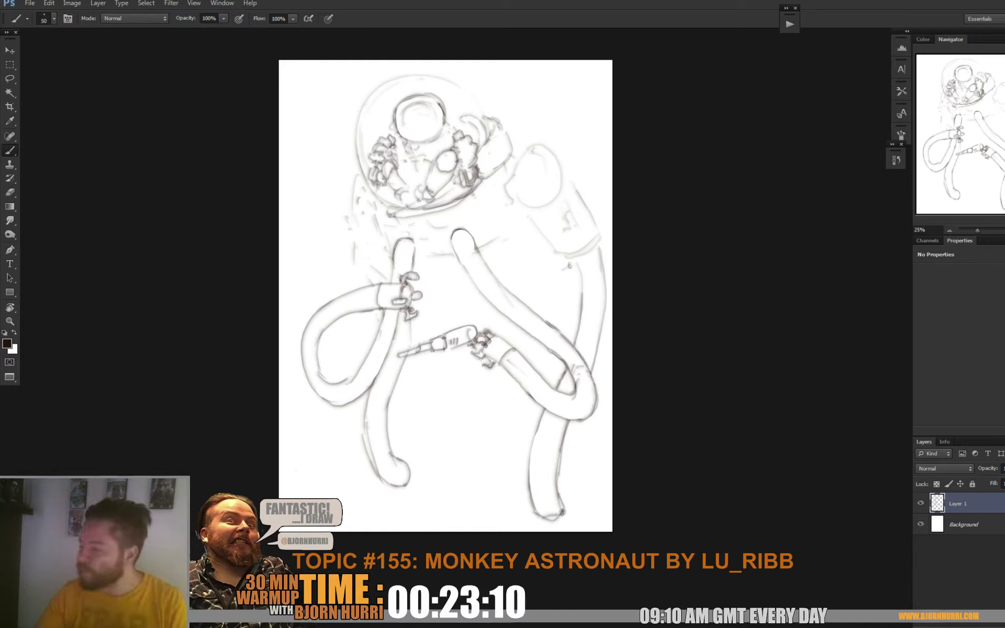
- Nudge the whole drawing on Layer 1 slightly to the left
{"action": "key", "text": "v"}
{"action": "key", "text": "shift+Left"}
{"action": "key", "text": "shift+Left"}
{"action": "key", "text": "shift+Left"}
{"action": "key", "text": "shift+Left"}
{"action": "key", "text": "shift+Left"}
{"action": "key", "text": "shift+Left"}
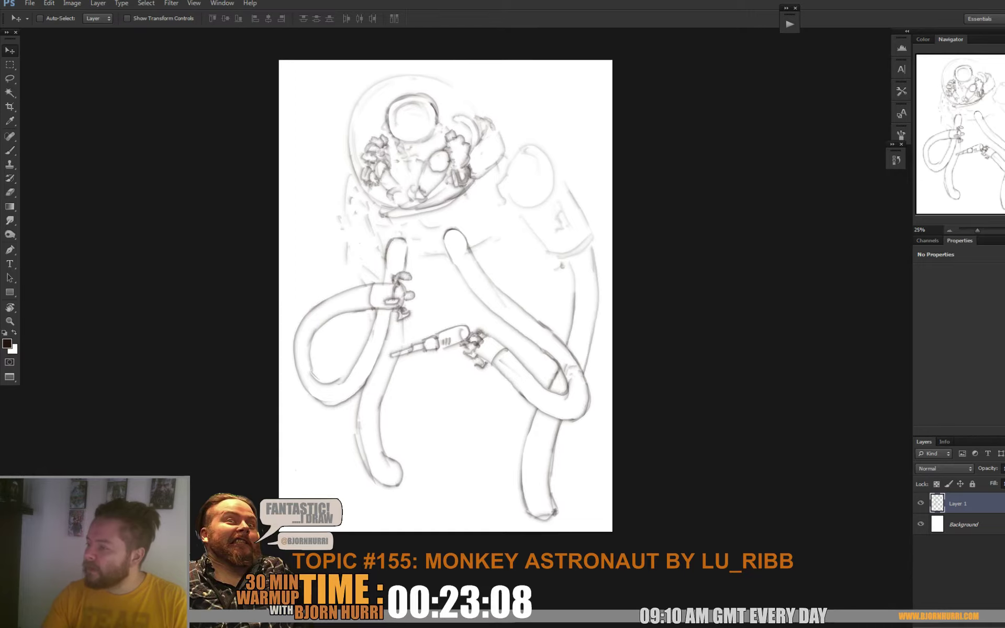
- Darken the helmet's lower rim and outline the small rounded fitting on the helmet's left side
{"action": "key", "text": "b"}
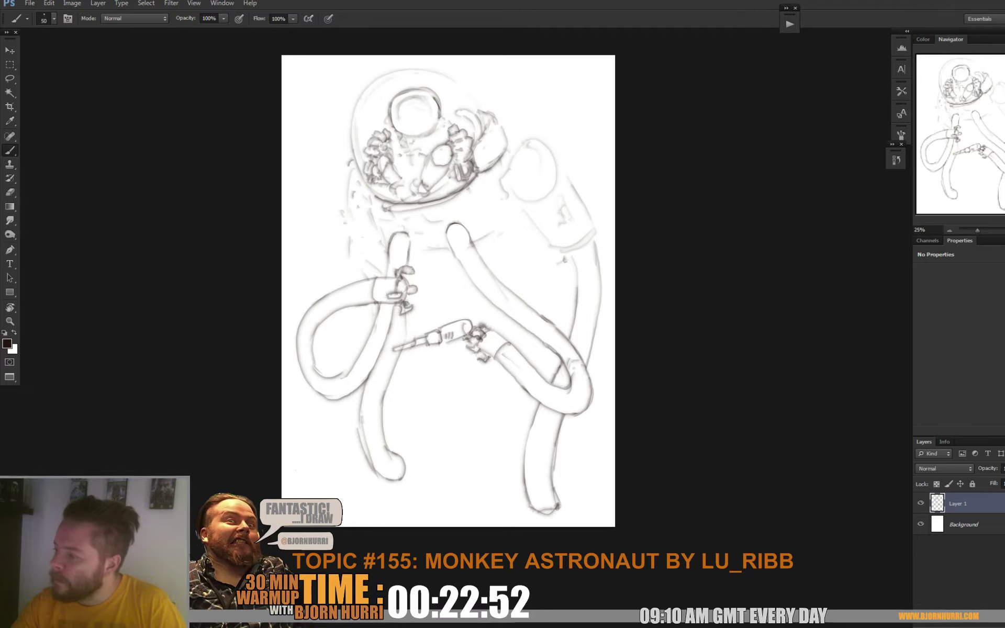
{"action": "mouse_move", "coordinate": [351, 164]}
{"action": "left_mouse_down"}
{"action": "mouse_move", "coordinate": [354, 186]}
{"action": "mouse_move", "coordinate": [370, 195]}
{"action": "left_mouse_up"}
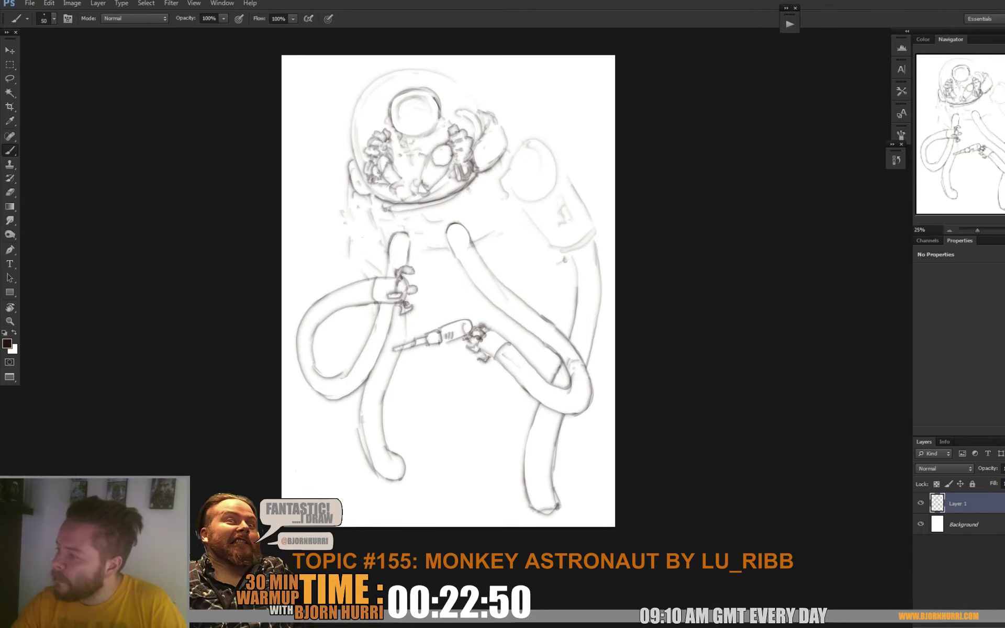
- Flip the canvas horizontally to check the drawing in mirror view
{"action": "left_click", "coordinate": [72, 3]}
{"action": "mouse_move", "coordinate": [126, 101]}
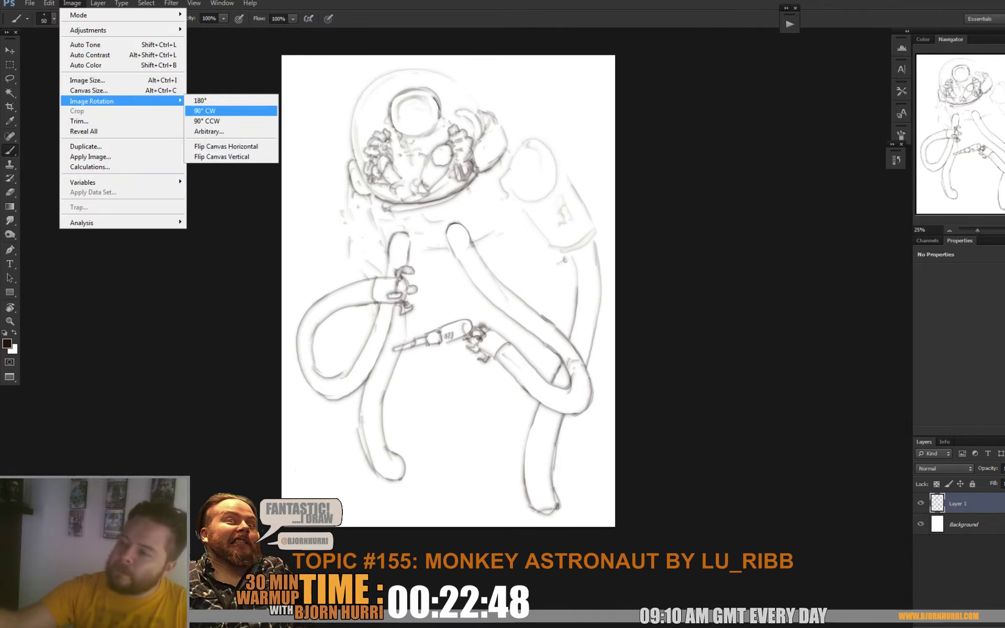
{"action": "left_click", "coordinate": [226, 146]}
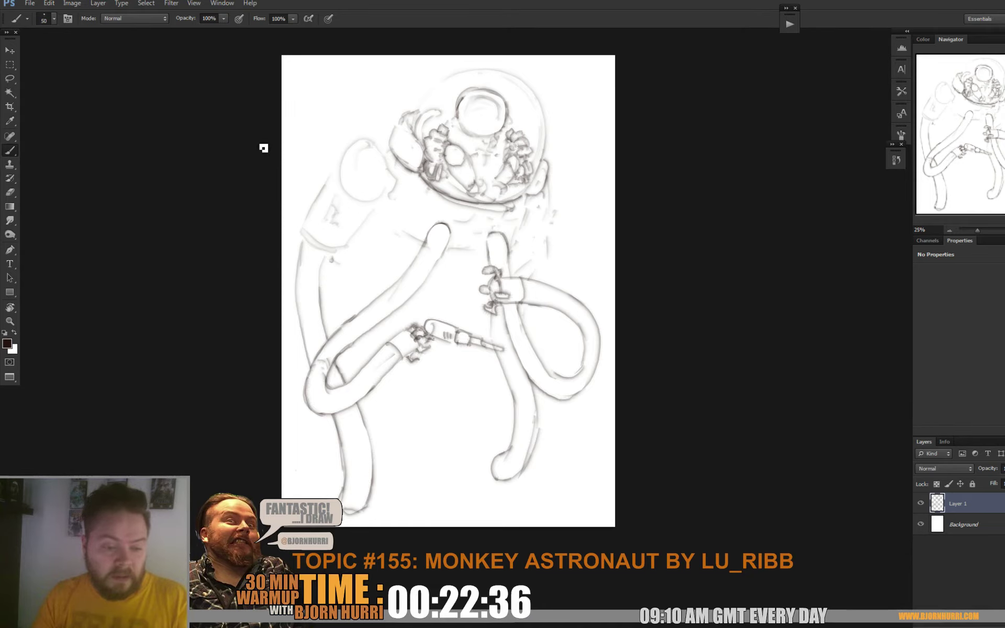
- Erase the faint lines of the rounded housing on the helmet's left side and redraw it as a clean, darker contour
{"action": "left_click_drag", "start_coordinate": [476, 254], "coordinate": [486, 302]}
{"action": "key", "text": "e"}
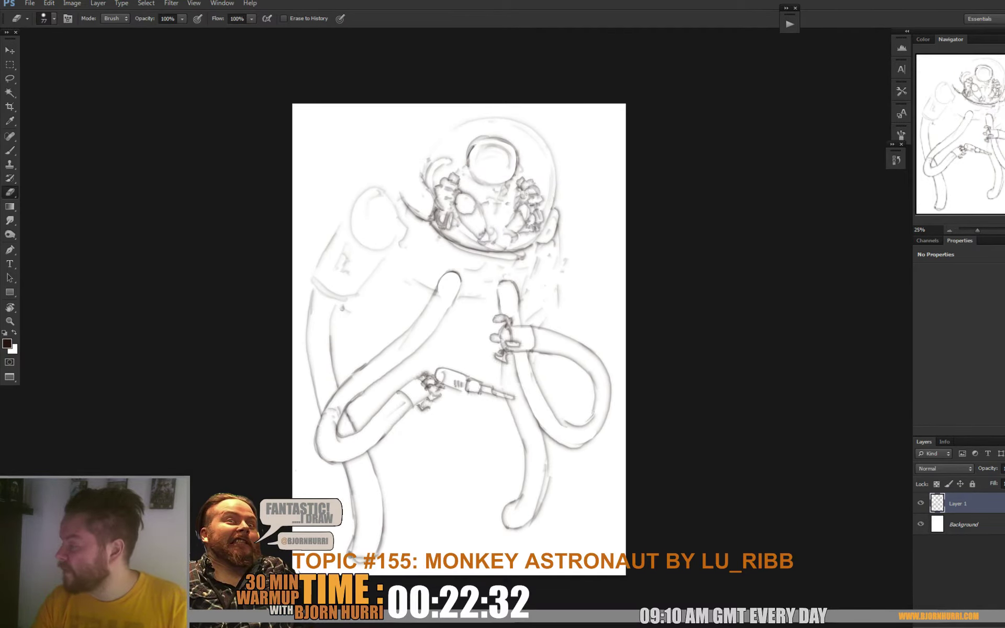
{"action": "key", "text": "b"}
{"action": "mouse_move", "coordinate": [428, 156]}
{"action": "left_mouse_down"}
{"action": "mouse_move", "coordinate": [401, 170]}
{"action": "mouse_move", "coordinate": [404, 205]}
{"action": "left_mouse_up"}
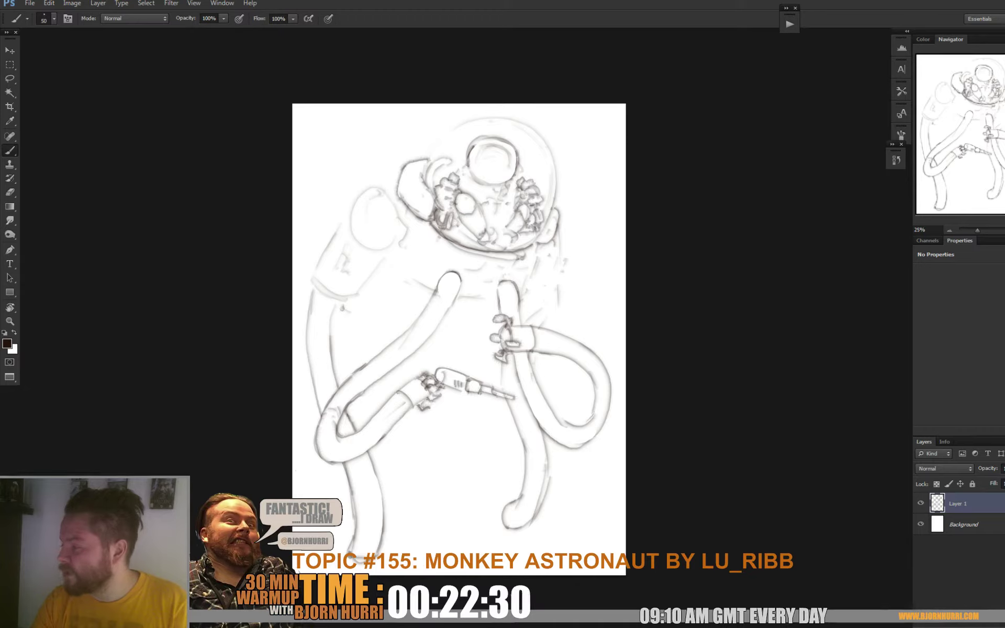
{"action": "mouse_move", "coordinate": [426, 167]}
{"action": "left_mouse_down"}
{"action": "mouse_move", "coordinate": [456, 126]}
{"action": "mouse_move", "coordinate": [497, 119]}
{"action": "left_mouse_up"}
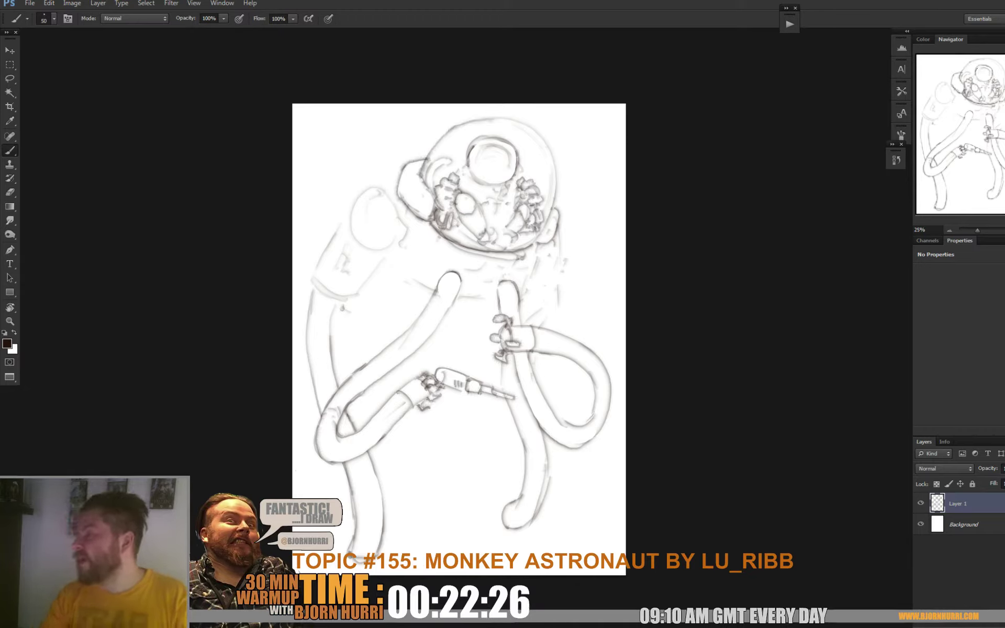
{"action": "key", "text": "ctrl+z"}
{"action": "mouse_move", "coordinate": [425, 160]}
{"action": "left_mouse_down"}
{"action": "mouse_move", "coordinate": [455, 124]}
{"action": "mouse_move", "coordinate": [502, 119]}
{"action": "left_mouse_up"}
{"action": "key", "text": "ctrl+z"}
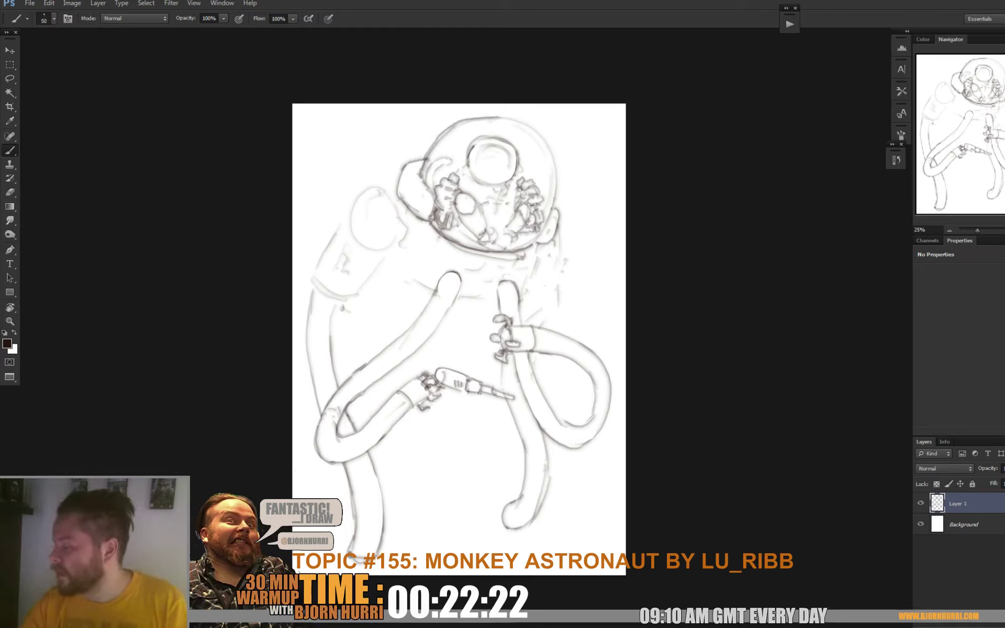
{"action": "key", "text": "e"}
{"action": "mouse_move", "coordinate": [429, 161]}
{"action": "left_mouse_down"}
{"action": "mouse_move", "coordinate": [438, 142]}
{"action": "mouse_move", "coordinate": [478, 120]}
{"action": "mouse_move", "coordinate": [451, 125]}
{"action": "mouse_move", "coordinate": [479, 117]}
{"action": "left_mouse_up"}
- Redraw the helmet's dome as one smooth, rounder contour over the top and down the right side, cleaning up the fitting there
{"action": "key", "text": "b"}
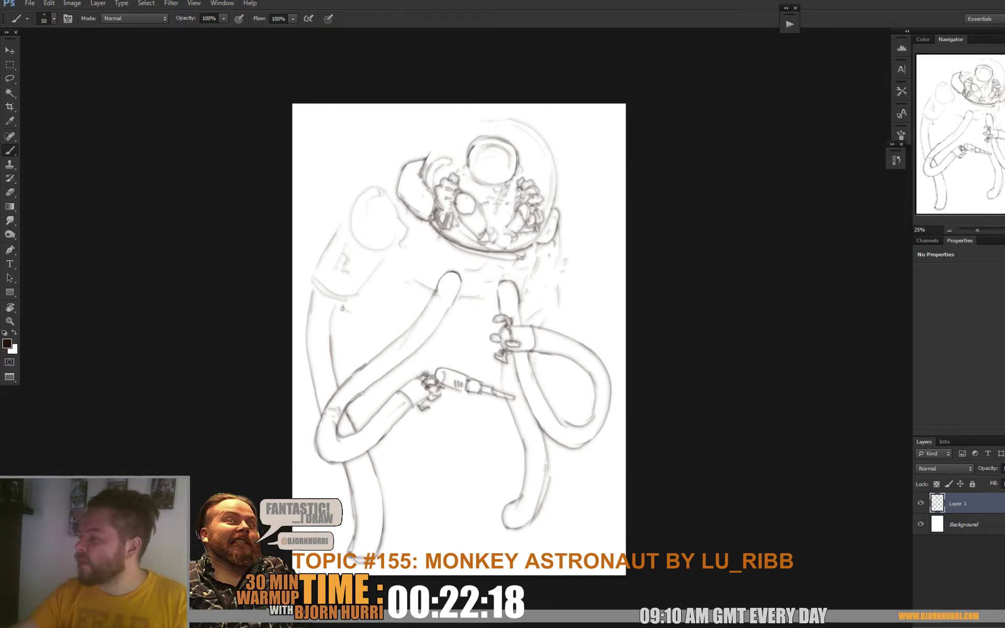
{"action": "mouse_move", "coordinate": [425, 158]}
{"action": "left_mouse_down"}
{"action": "mouse_move", "coordinate": [458, 121]}
{"action": "mouse_move", "coordinate": [494, 114]}
{"action": "left_mouse_up"}
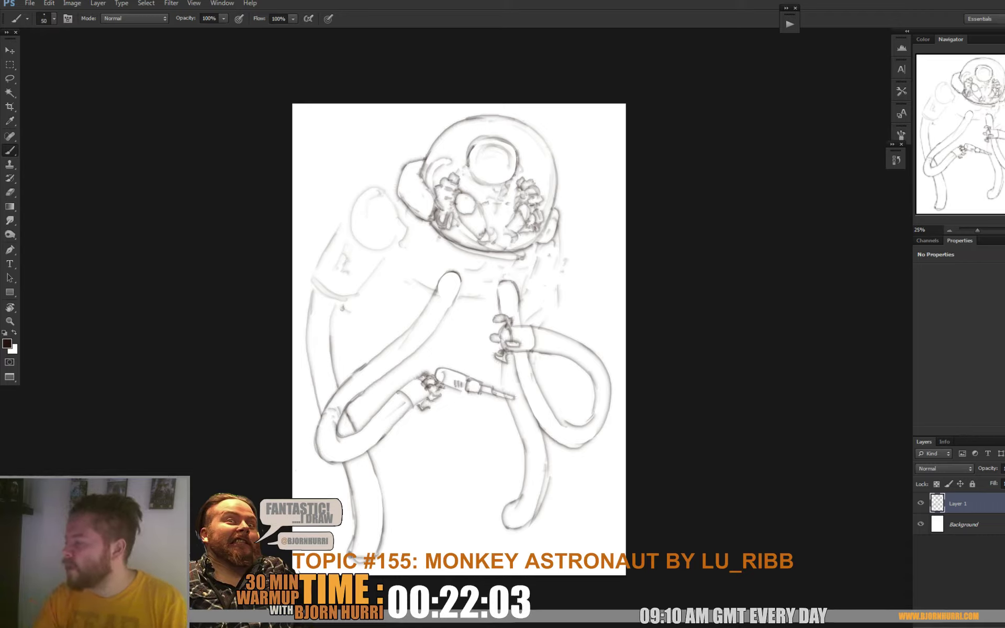
{"action": "key", "text": "e"}
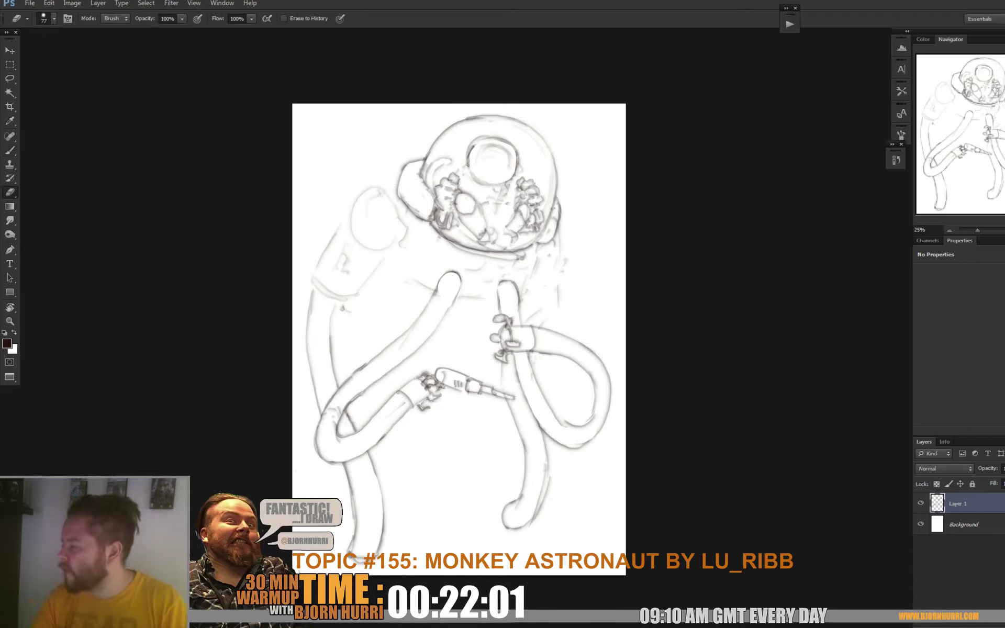
{"action": "key", "text": "b"}
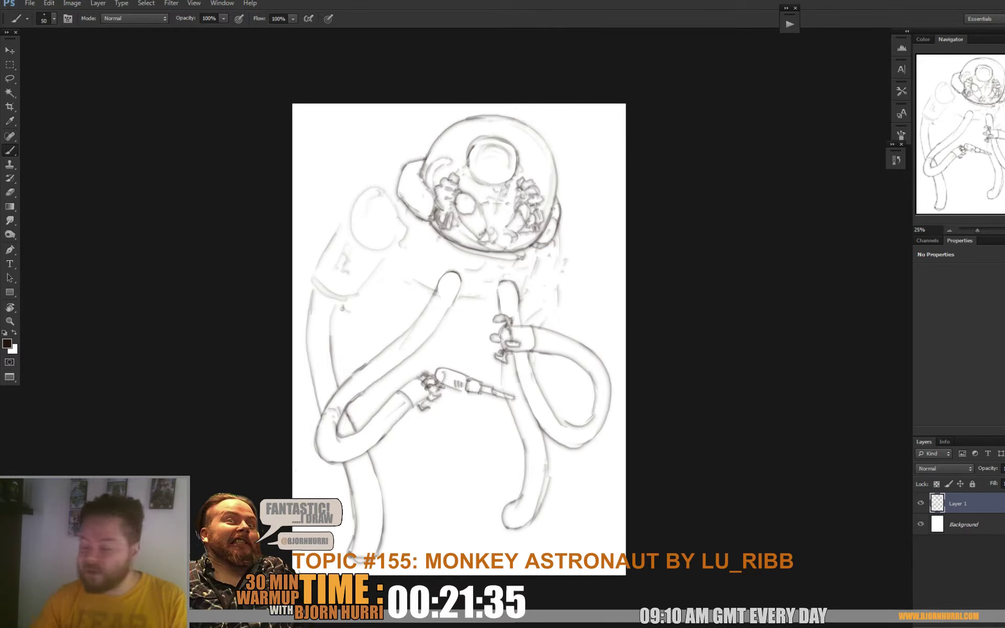
- Reset the colours to default black and white and outline the rounded shoulder and upper sleeve below the helmet's right side
{"action": "left_click_drag", "start_coordinate": [459, 339], "coordinate": [449, 324]}
{"action": "key", "text": "d"}
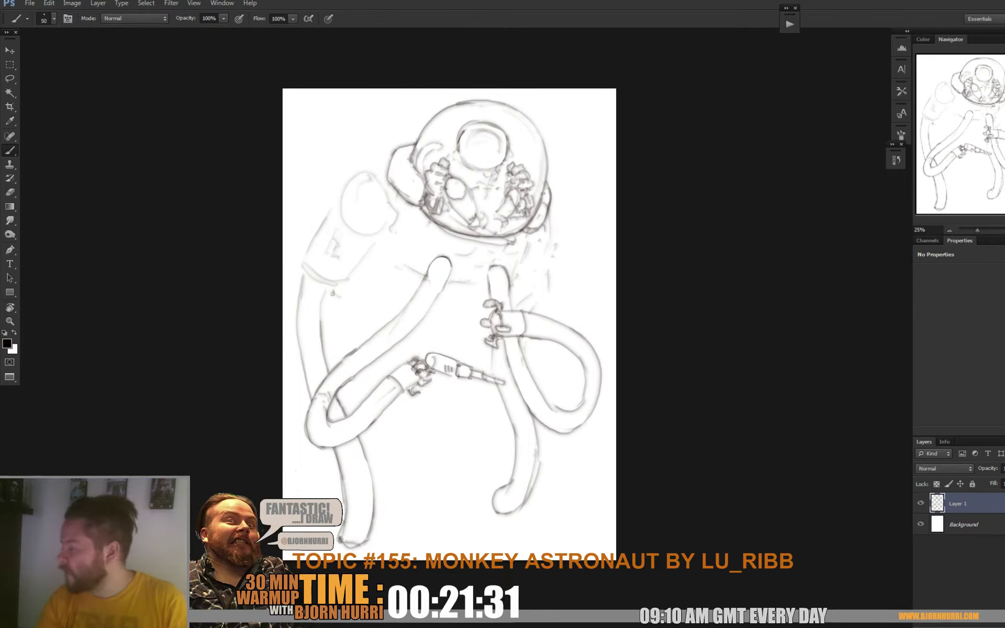
{"action": "left_click_drag", "start_coordinate": [449, 324], "coordinate": [444, 311]}
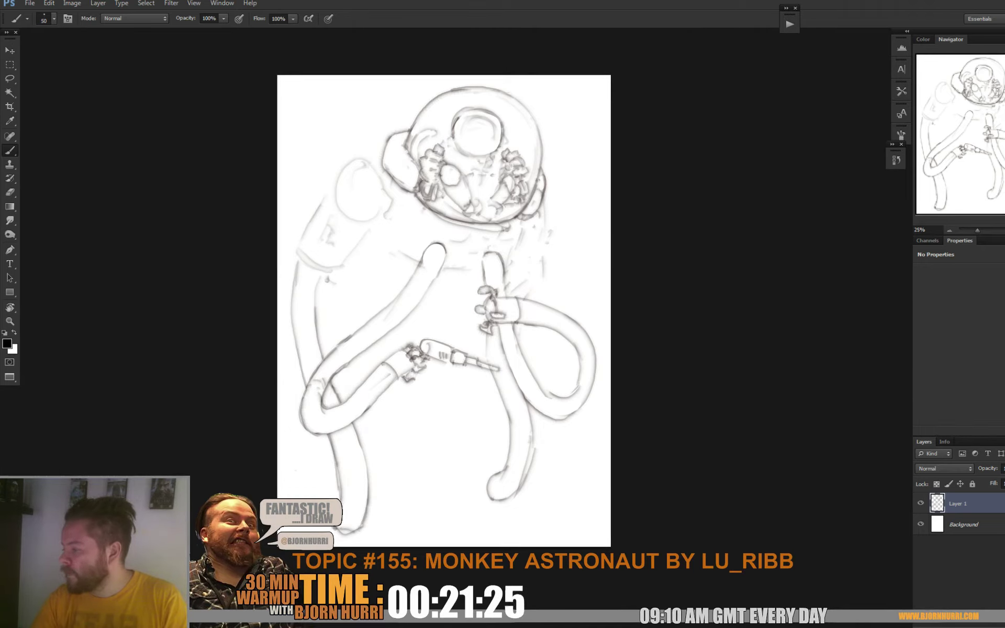
{"action": "mouse_move", "coordinate": [512, 280]}
{"action": "left_mouse_down"}
{"action": "mouse_move", "coordinate": [541, 271]}
{"action": "mouse_move", "coordinate": [545, 200]}
{"action": "left_mouse_up"}
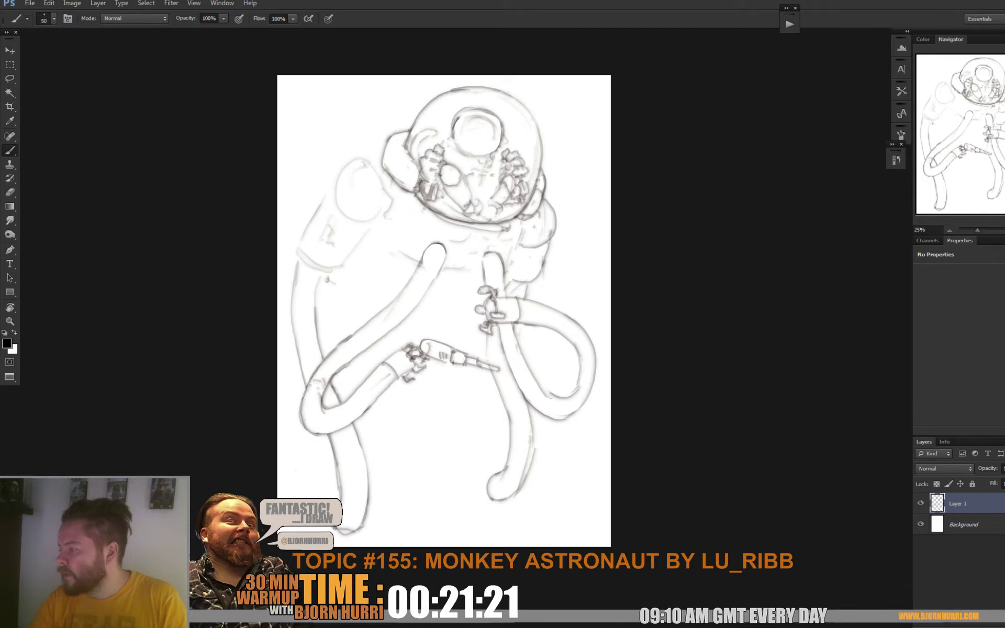
- Draw the torso's curved bottom contour below the helmet and darken the round left shoulder and the arm's inner edge
{"action": "mouse_move", "coordinate": [521, 235]}
{"action": "left_mouse_down"}
{"action": "mouse_move", "coordinate": [507, 268]}
{"action": "mouse_move", "coordinate": [532, 276]}
{"action": "mouse_move", "coordinate": [465, 284]}
{"action": "mouse_move", "coordinate": [409, 251]}
{"action": "mouse_move", "coordinate": [408, 226]}
{"action": "mouse_move", "coordinate": [395, 264]}
{"action": "mouse_move", "coordinate": [404, 271]}
{"action": "left_mouse_up"}
{"action": "left_click_drag", "start_coordinate": [467, 358], "coordinate": [470, 357]}
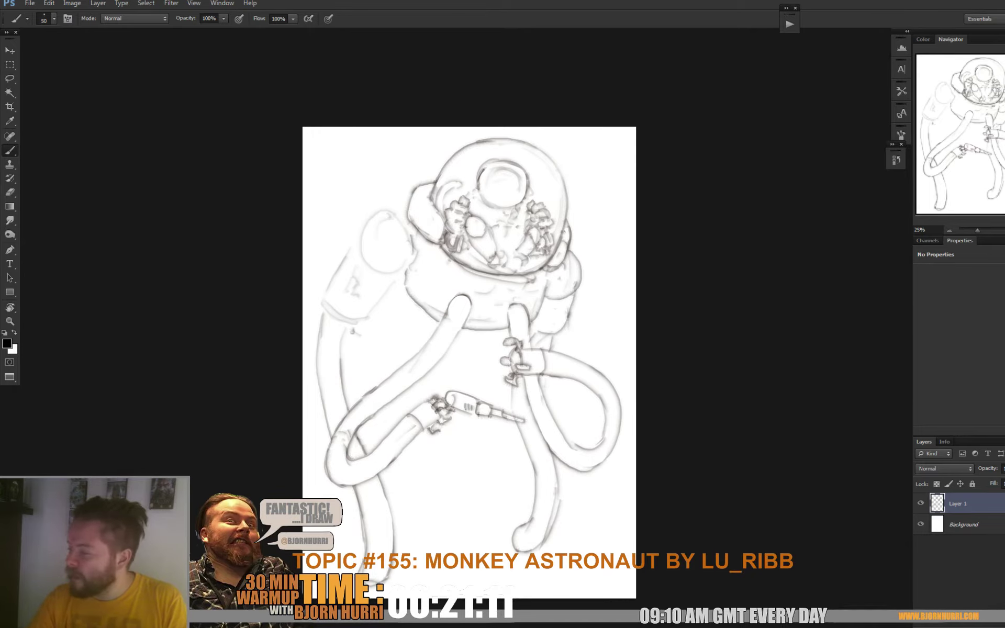
{"action": "mouse_move", "coordinate": [470, 358]}
{"action": "left_mouse_down"}
{"action": "mouse_move", "coordinate": [497, 333]}
{"action": "mouse_move", "coordinate": [489, 356]}
{"action": "left_mouse_up"}
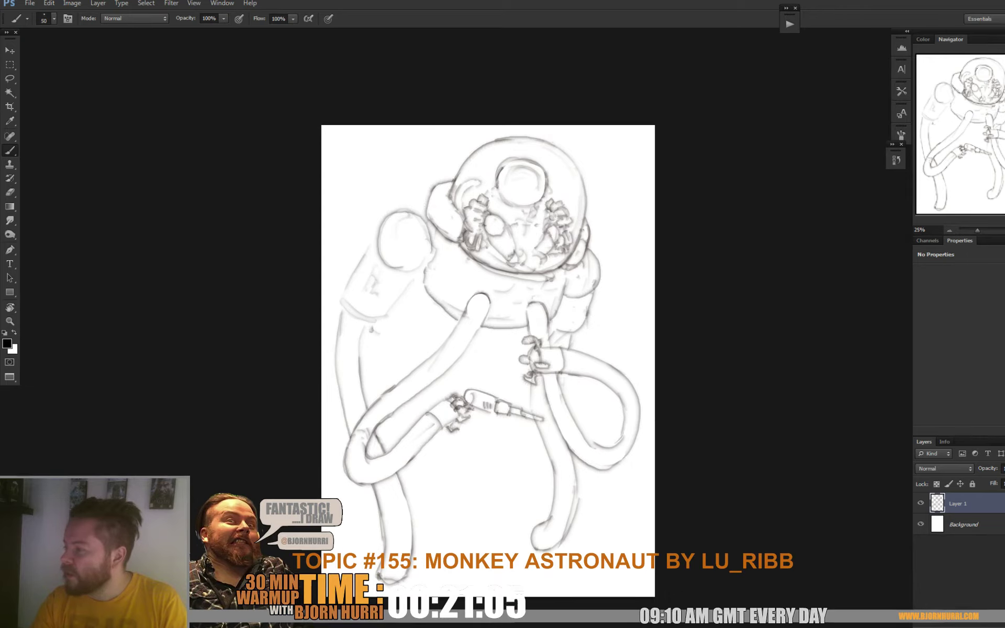
- Draw the backpack's upper contour behind the helmet's left side and redraw the curved tube inside the helmet in darker lines
{"action": "mouse_move", "coordinate": [424, 190]}
{"action": "left_mouse_down"}
{"action": "mouse_move", "coordinate": [440, 159]}
{"action": "mouse_move", "coordinate": [471, 154]}
{"action": "left_mouse_up"}
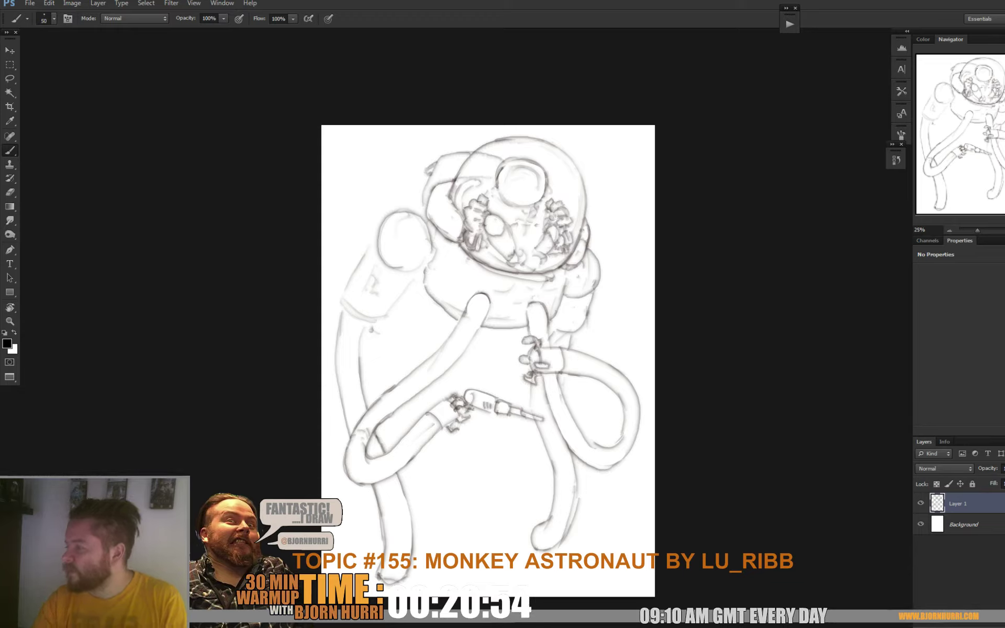
{"action": "key", "text": "e"}
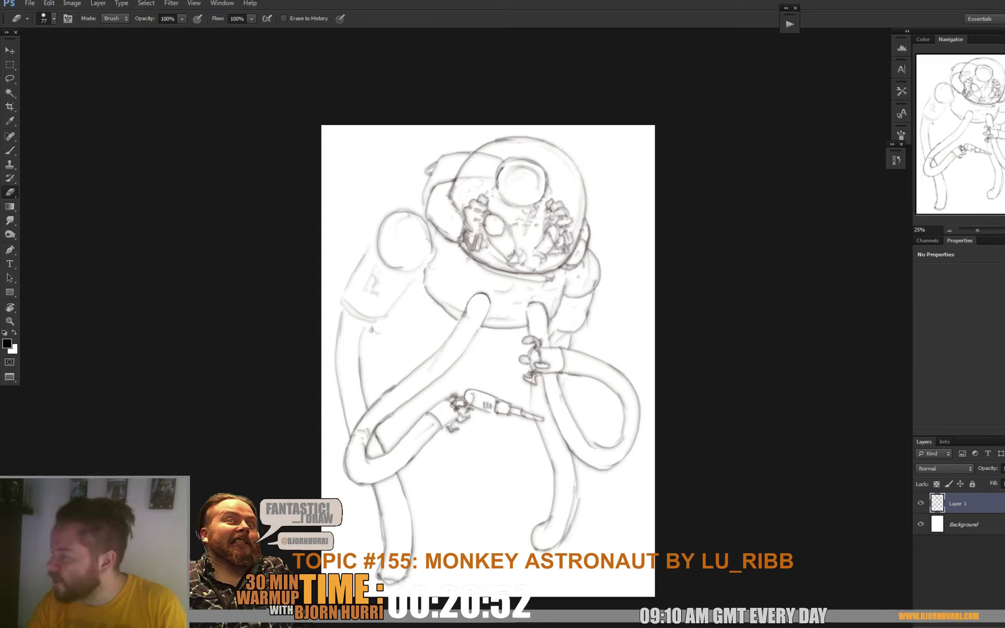
{"action": "key", "text": "b"}
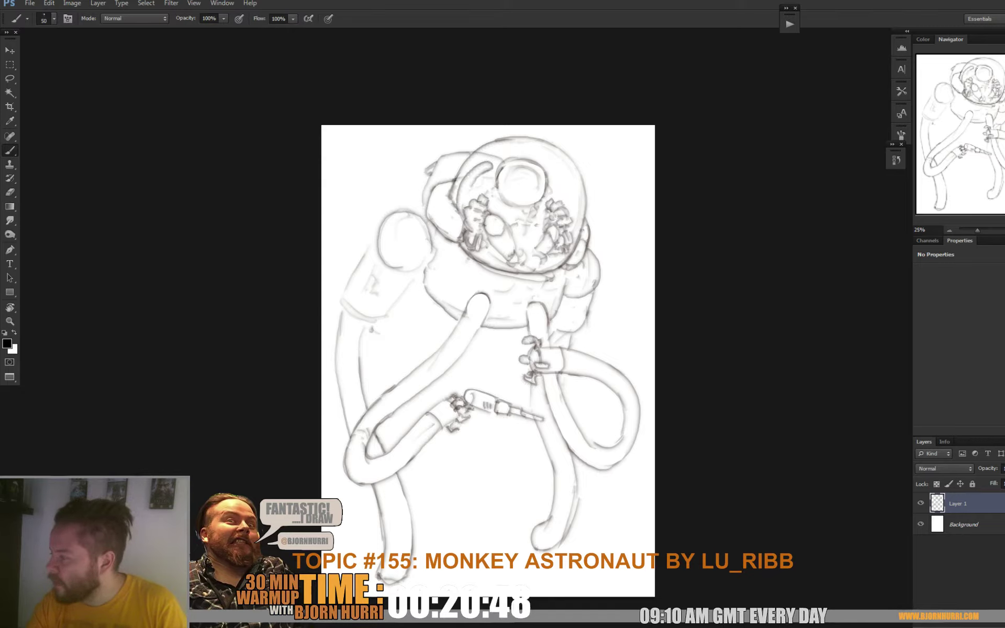
- Add small rounded ears to the monkey's head inside the helmet and fill the face solid black
{"action": "left_click_drag", "start_coordinate": [487, 362], "coordinate": [451, 397]}
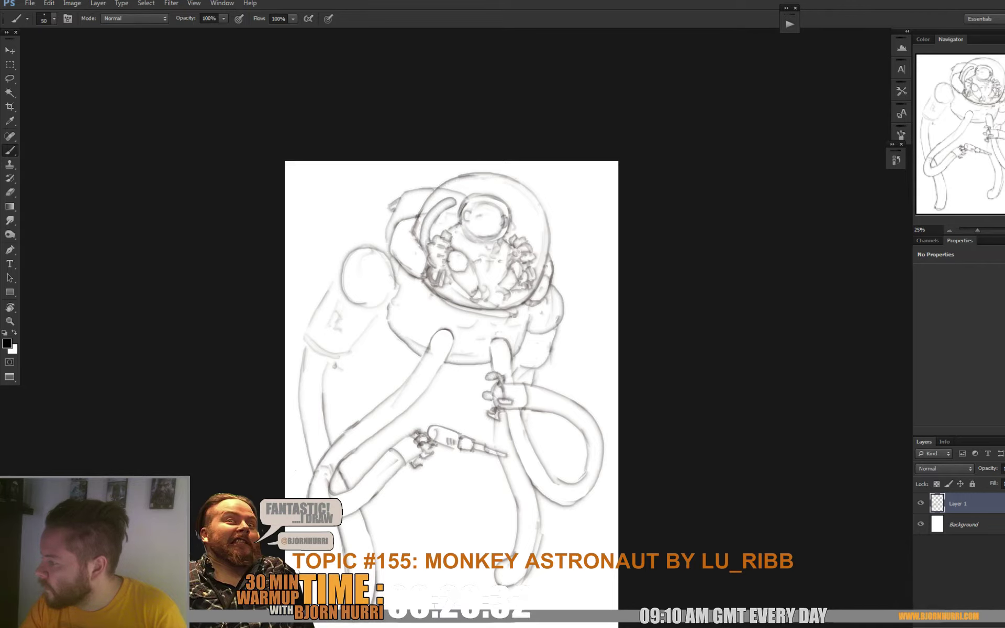
{"action": "left_click_drag", "start_coordinate": [451, 367], "coordinate": [447, 363]}
{"action": "key", "text": "e"}
{"action": "key", "text": "b"}
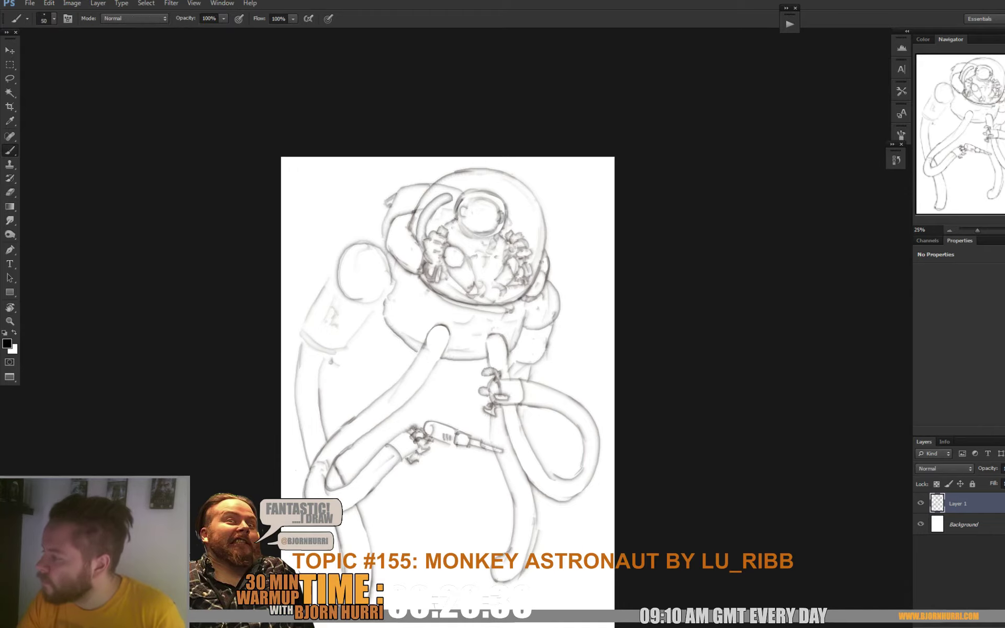
{"action": "mouse_move", "coordinate": [464, 209]}
{"action": "left_mouse_down"}
{"action": "mouse_move", "coordinate": [494, 204]}
{"action": "mouse_move", "coordinate": [501, 223]}
{"action": "mouse_move", "coordinate": [464, 221]}
{"action": "mouse_move", "coordinate": [477, 231]}
{"action": "mouse_move", "coordinate": [464, 213]}
{"action": "mouse_move", "coordinate": [489, 206]}
{"action": "mouse_move", "coordinate": [489, 230]}
{"action": "mouse_move", "coordinate": [468, 230]}
{"action": "mouse_move", "coordinate": [486, 228]}
{"action": "mouse_move", "coordinate": [480, 222]}
{"action": "left_mouse_up"}
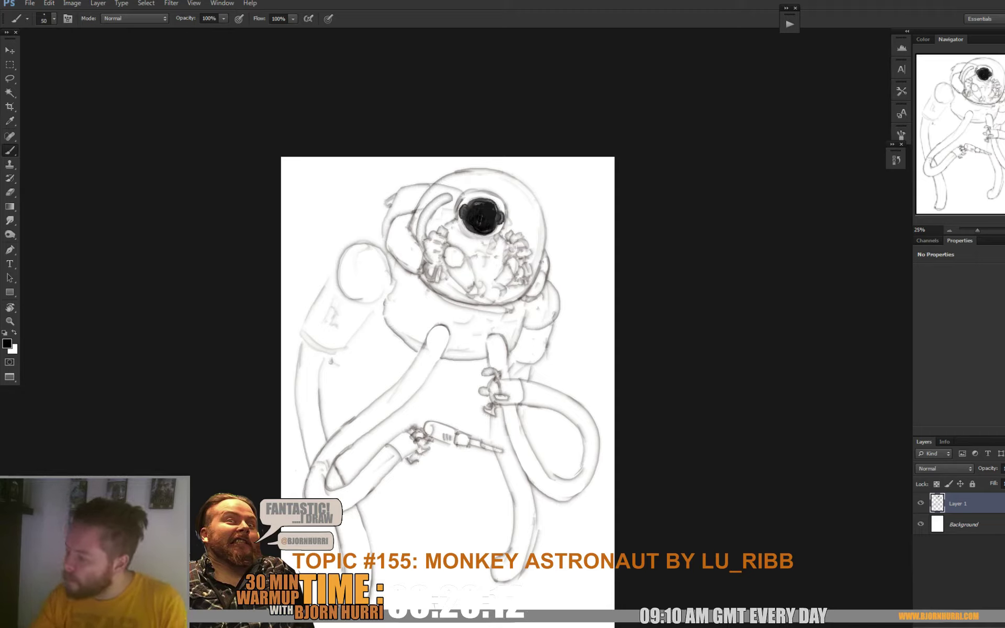
- Sample a grey from the dark outline at the upper end of the left folded limb as the painting colour
{"action": "left_click", "coordinate": [443, 325], "text": "alt"}
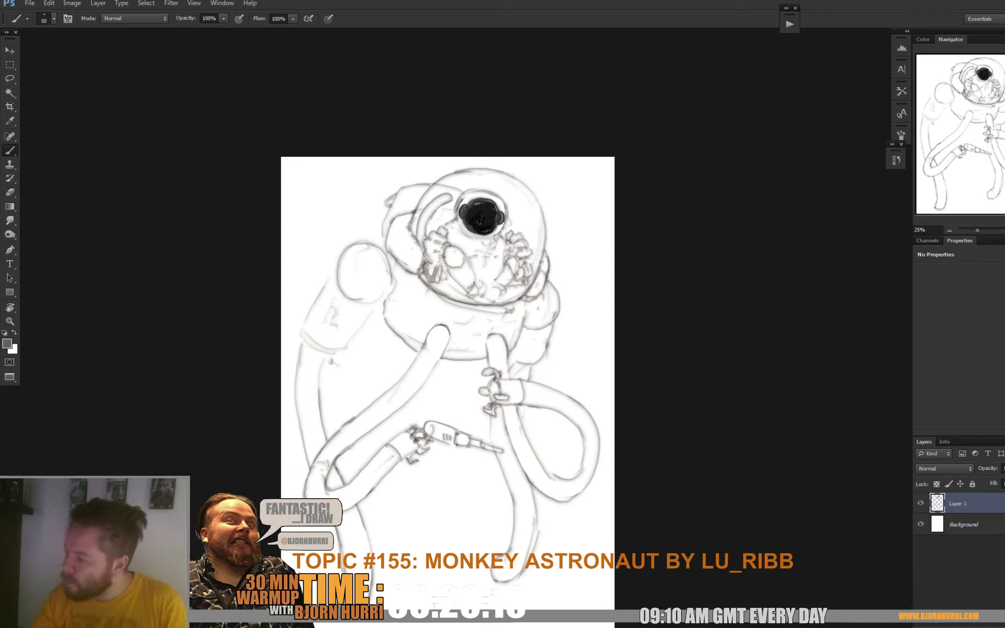
{"action": "left_click", "coordinate": [441, 325], "text": "alt"}
{"action": "left_click", "coordinate": [442, 326], "text": "alt"}
{"action": "left_click", "coordinate": [442, 323], "text": "alt"}
{"action": "key", "text": "e"}
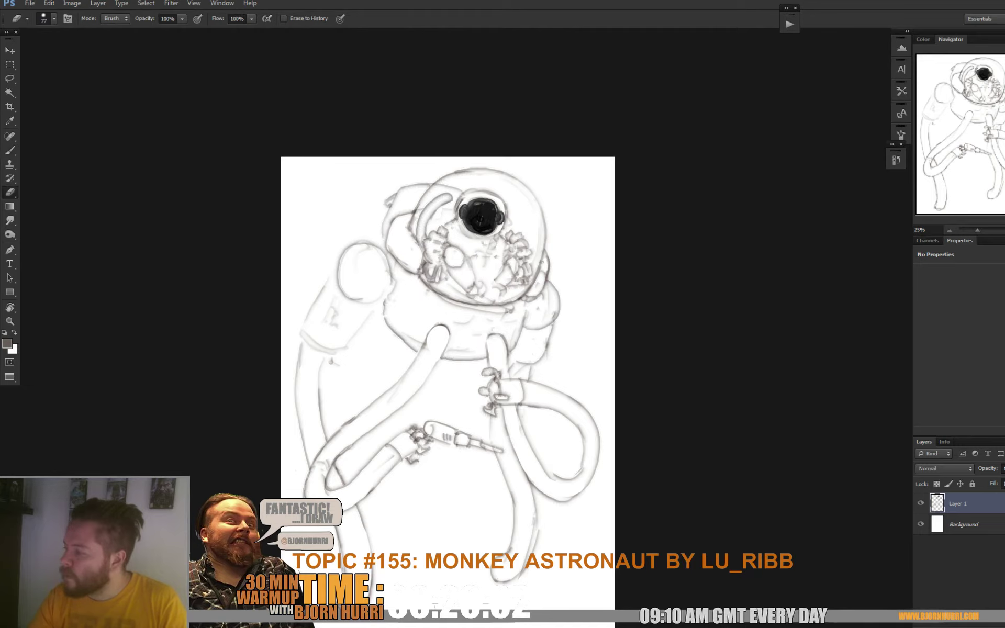
- Select the black face with the Magic Wand at tolerance 10 and paint two small white eye highlights in it
{"action": "key", "text": "w"}
{"action": "left_click", "coordinate": [483, 214]}
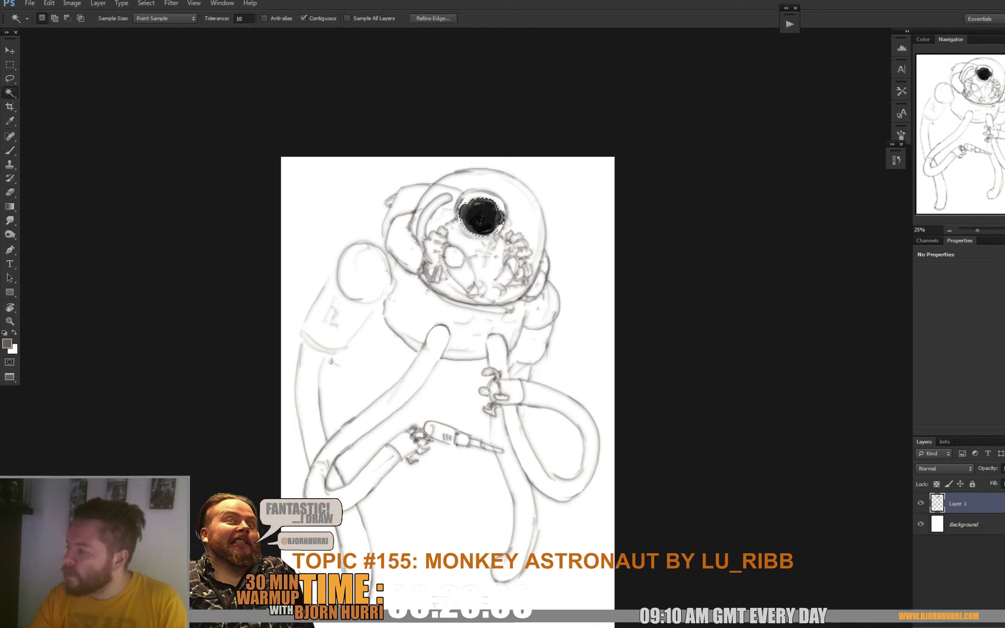
{"action": "key", "text": "x"}
{"action": "key", "text": "b"}
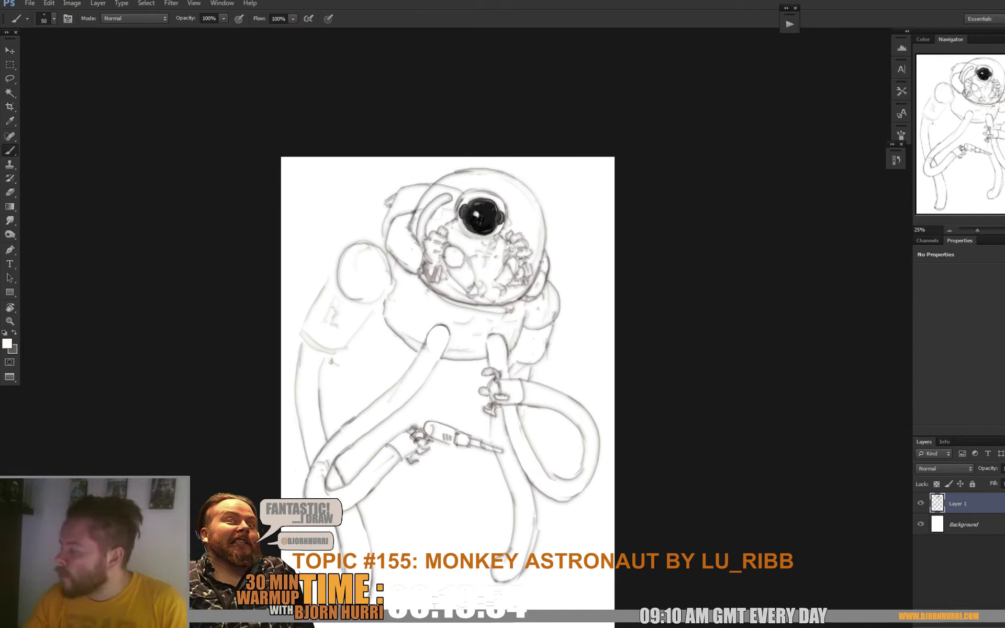
{"action": "left_click_drag", "start_coordinate": [485, 218], "coordinate": [492, 215]}
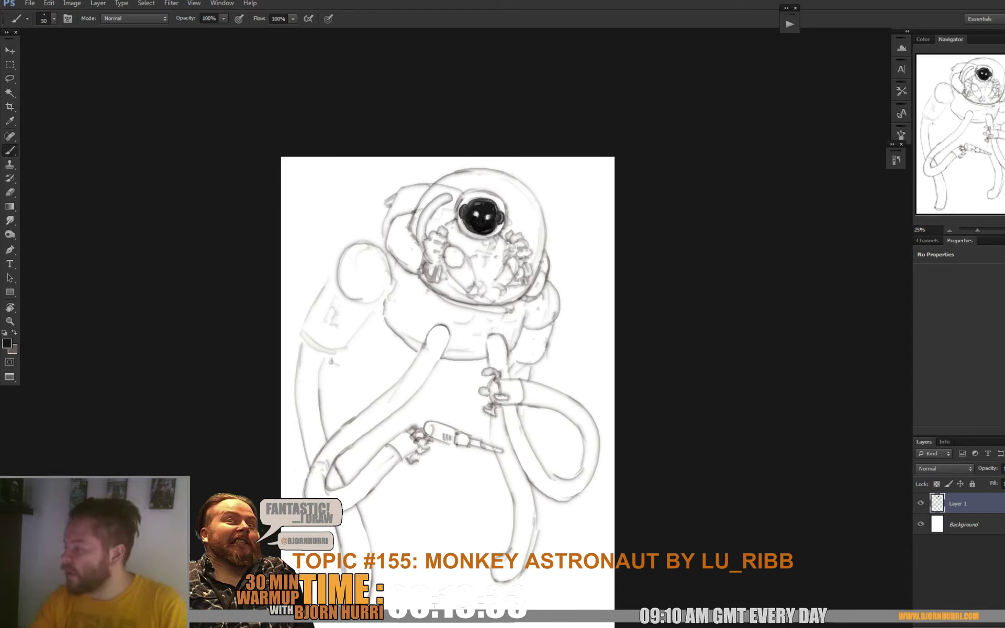
{"action": "key", "text": "e"}
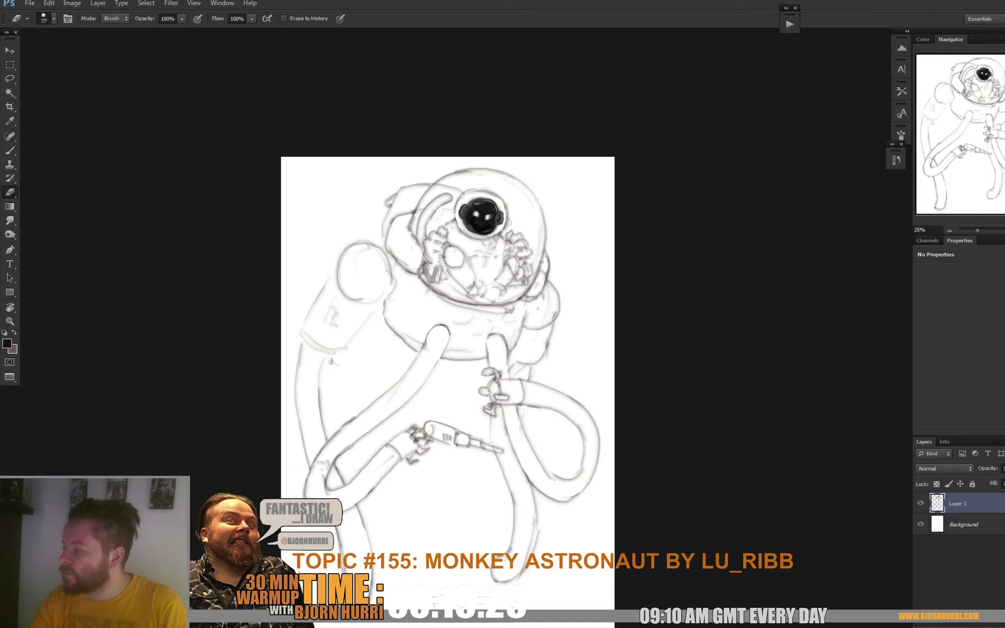
- Set the eraser's size to 37 px
{"action": "key", "text": "b"}
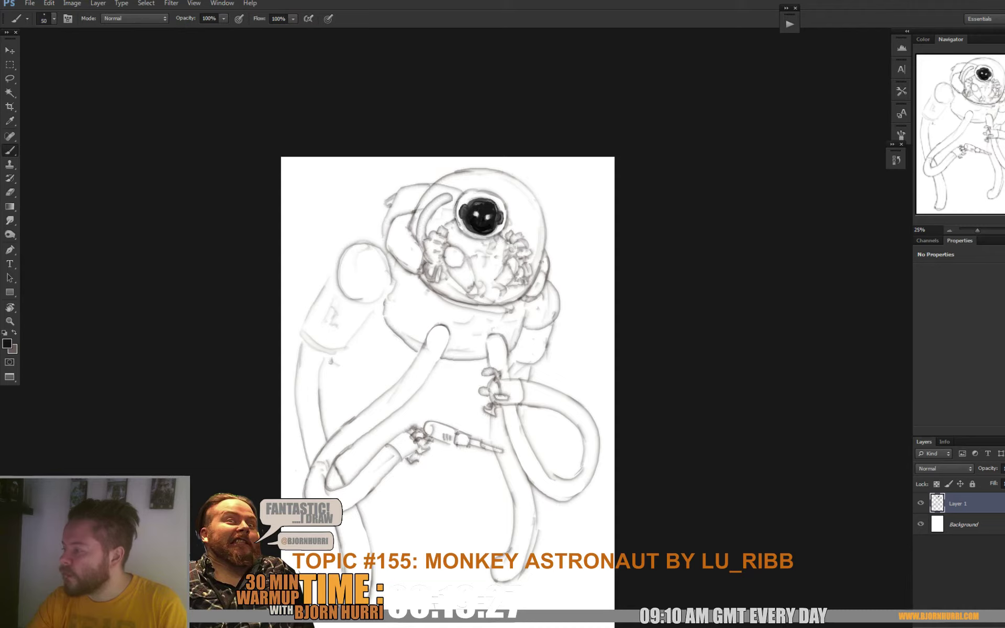
{"action": "key", "text": "e"}
{"action": "right_click", "coordinate": [509, 195]}
{"action": "left_click", "coordinate": [539, 221]}
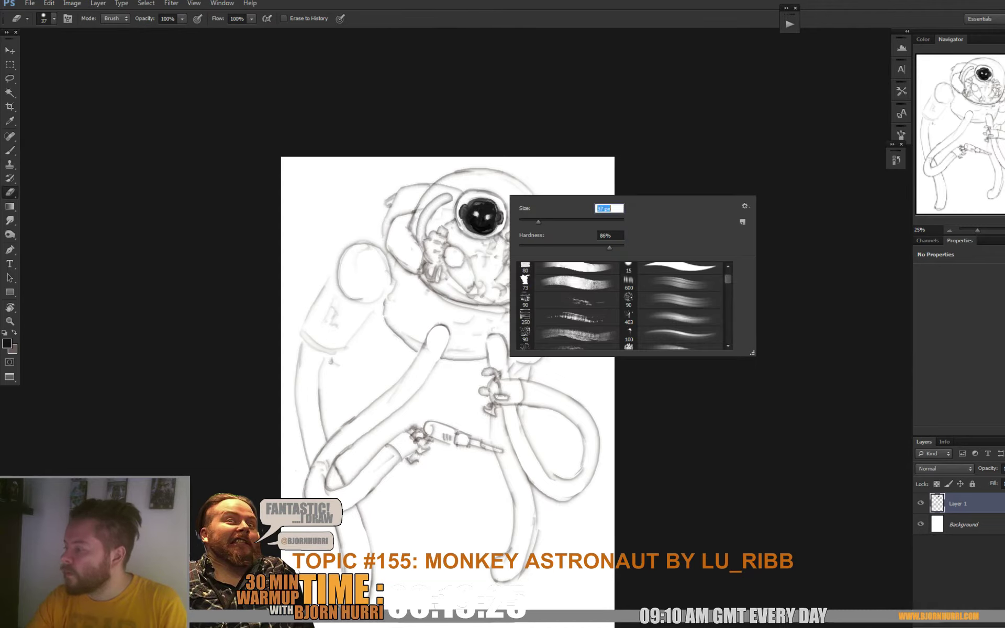
{"action": "key", "text": "Return"}
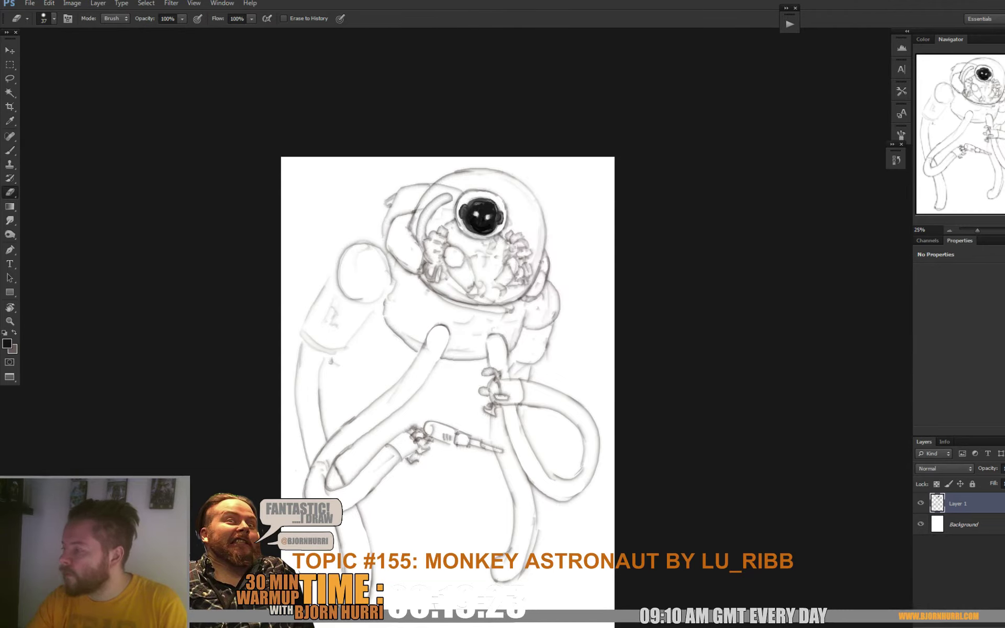
- Brush ribbed segments and darker outlines onto the monkey's two folded legs inside the helmet
{"action": "key", "text": "b"}
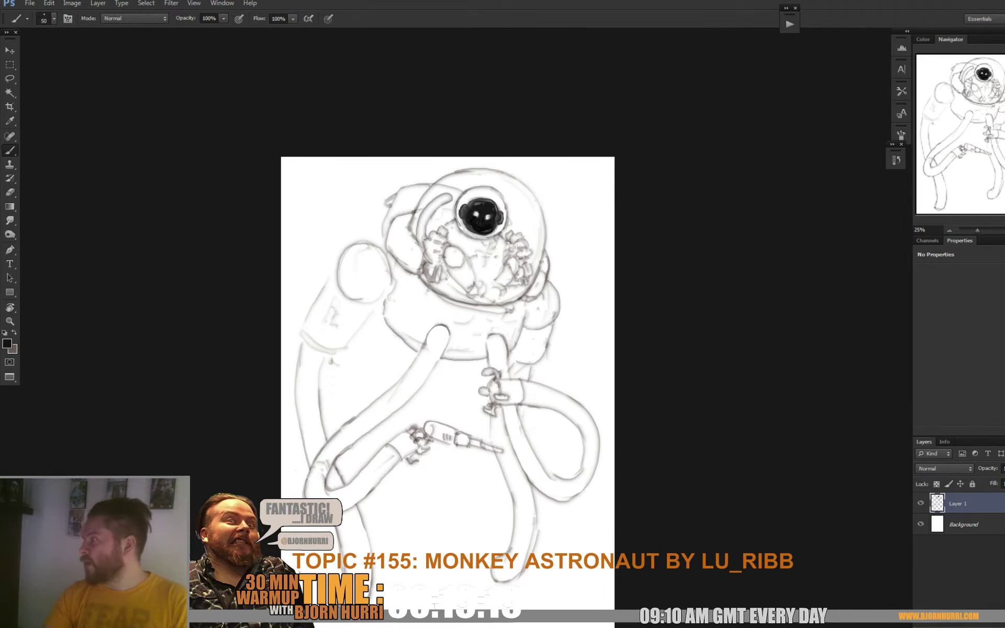
{"action": "left_click_drag", "start_coordinate": [438, 242], "coordinate": [446, 244]}
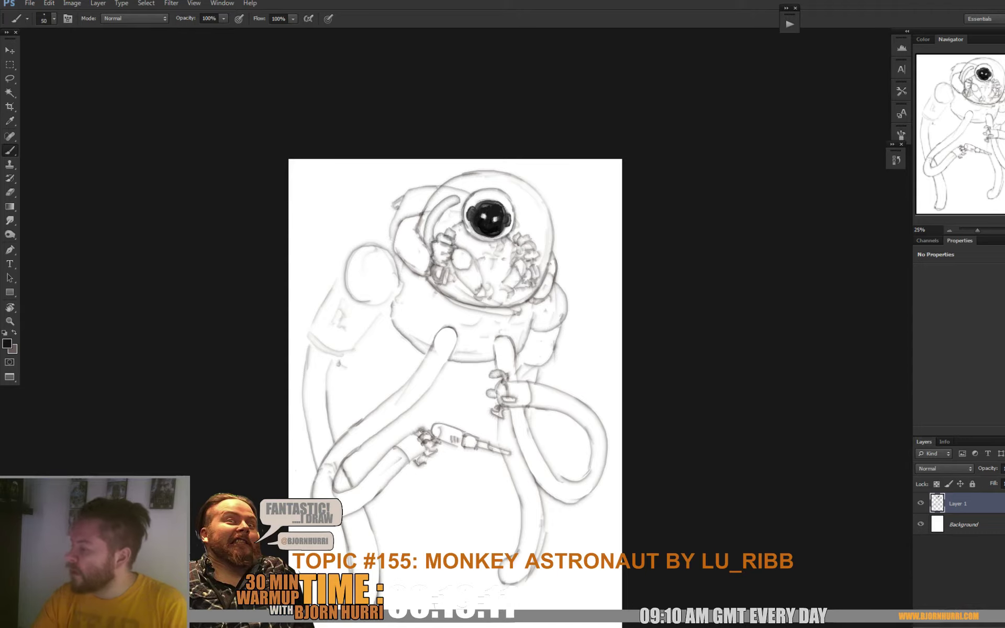
{"action": "left_click_drag", "start_coordinate": [459, 267], "coordinate": [472, 268]}
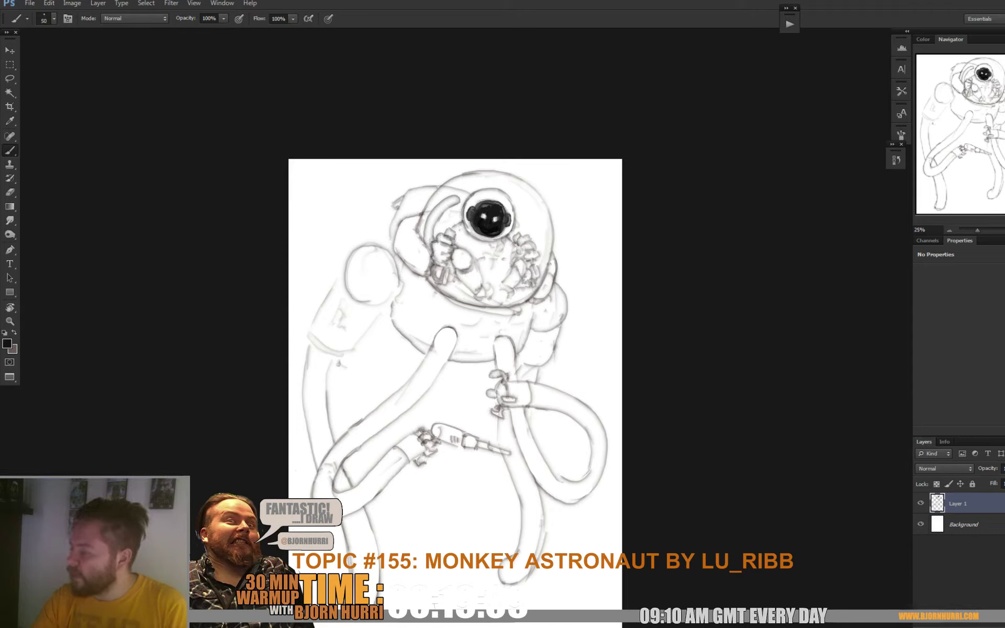
{"action": "mouse_move", "coordinate": [484, 279]}
{"action": "left_mouse_down"}
{"action": "mouse_move", "coordinate": [476, 291]}
{"action": "mouse_move", "coordinate": [466, 287]}
{"action": "mouse_move", "coordinate": [475, 290]}
{"action": "mouse_move", "coordinate": [472, 267]}
{"action": "left_mouse_up"}
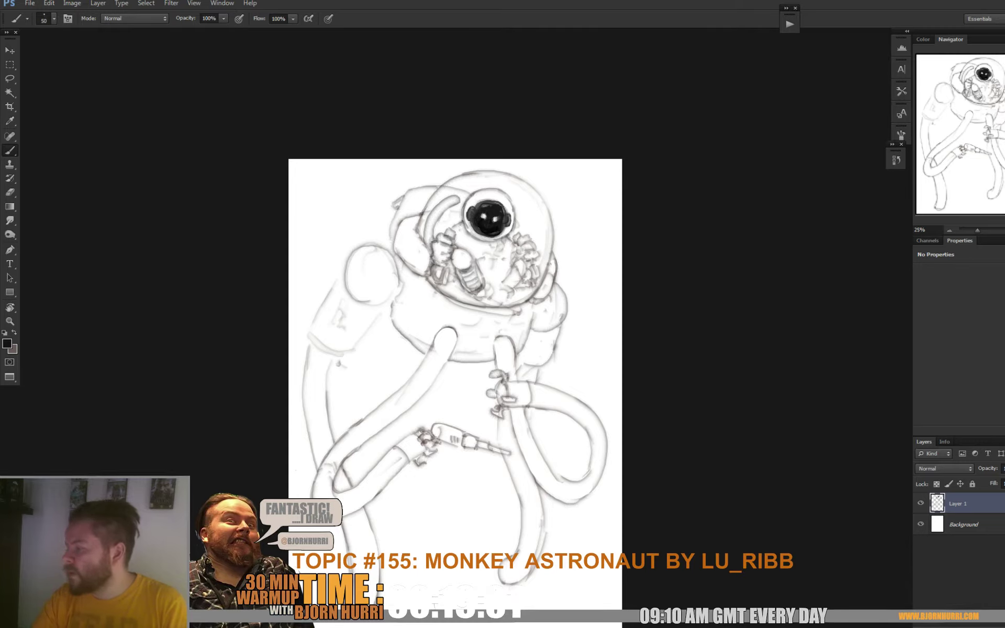
{"action": "left_click_drag", "start_coordinate": [504, 286], "coordinate": [517, 271]}
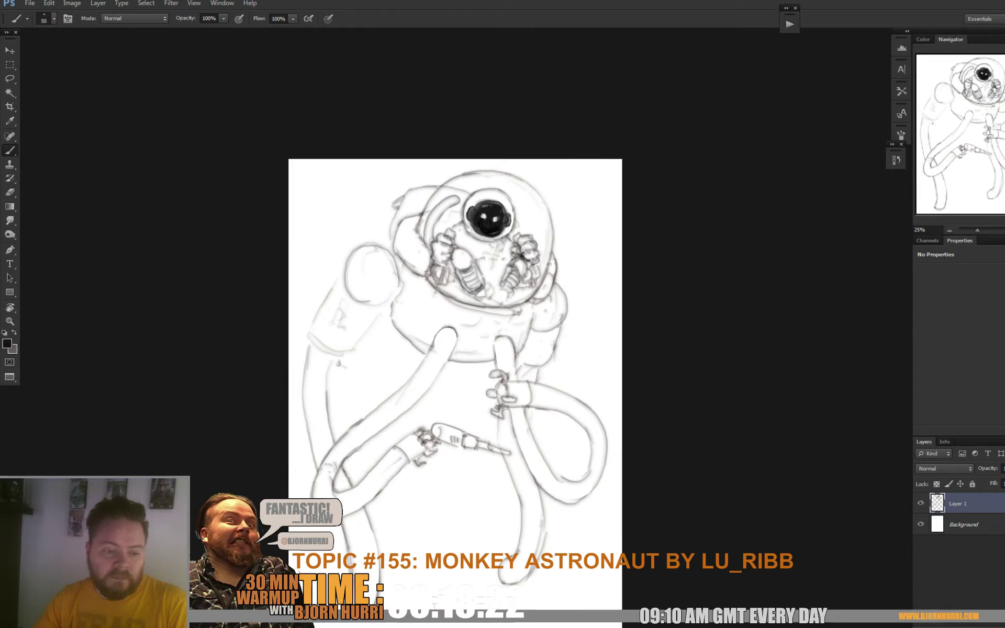
- Show the canvas full screen with the interface hidden and draw a rounded panel on the left side of the suit's torso
{"action": "key", "text": "f"}
{"action": "key", "text": "Tab"}
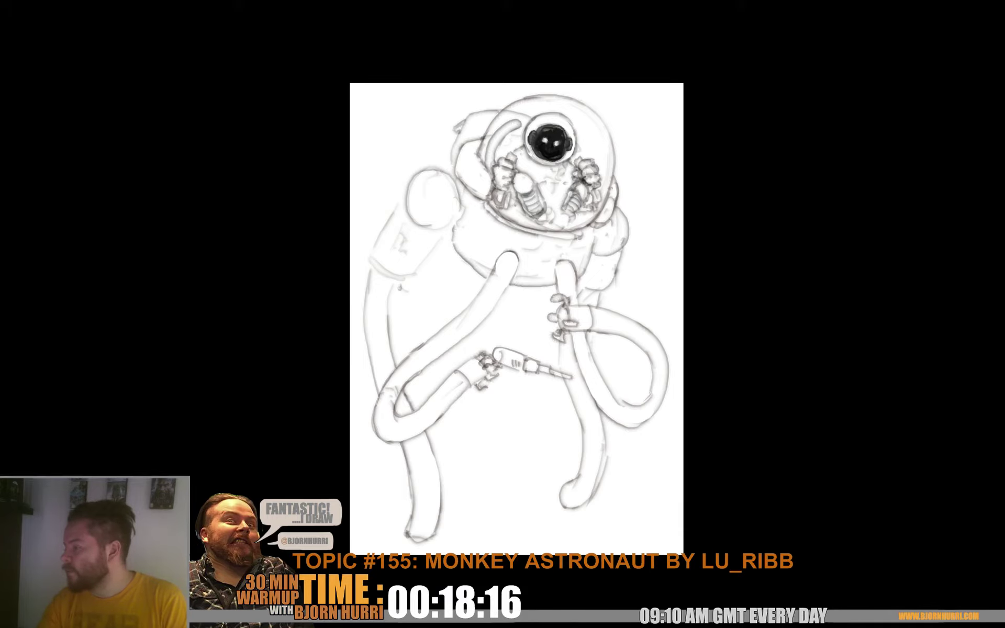
{"action": "left_click_drag", "start_coordinate": [516, 319], "coordinate": [497, 339]}
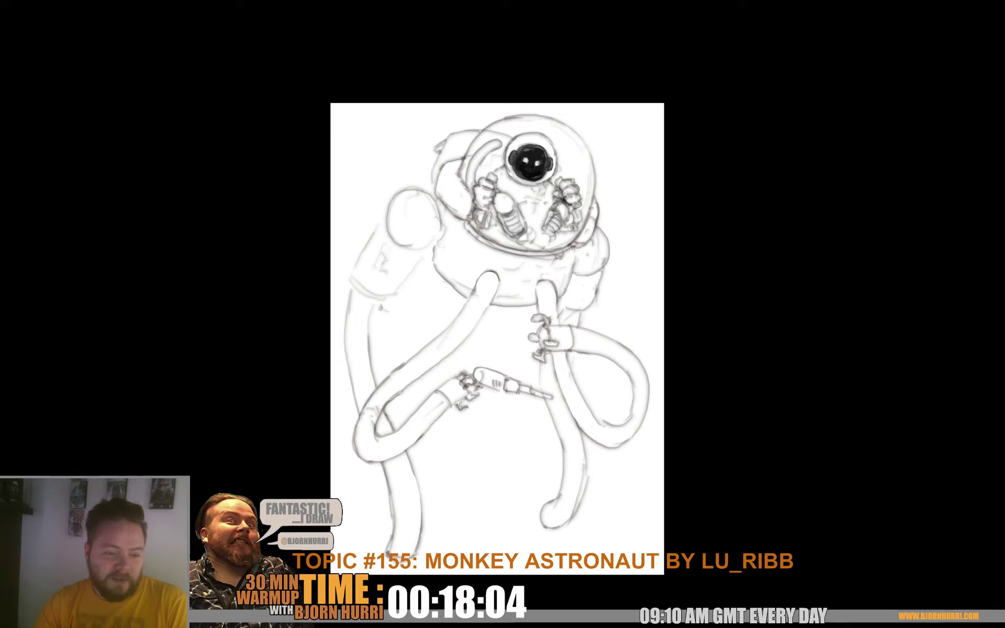
{"action": "left_click_drag", "start_coordinate": [497, 338], "coordinate": [506, 334]}
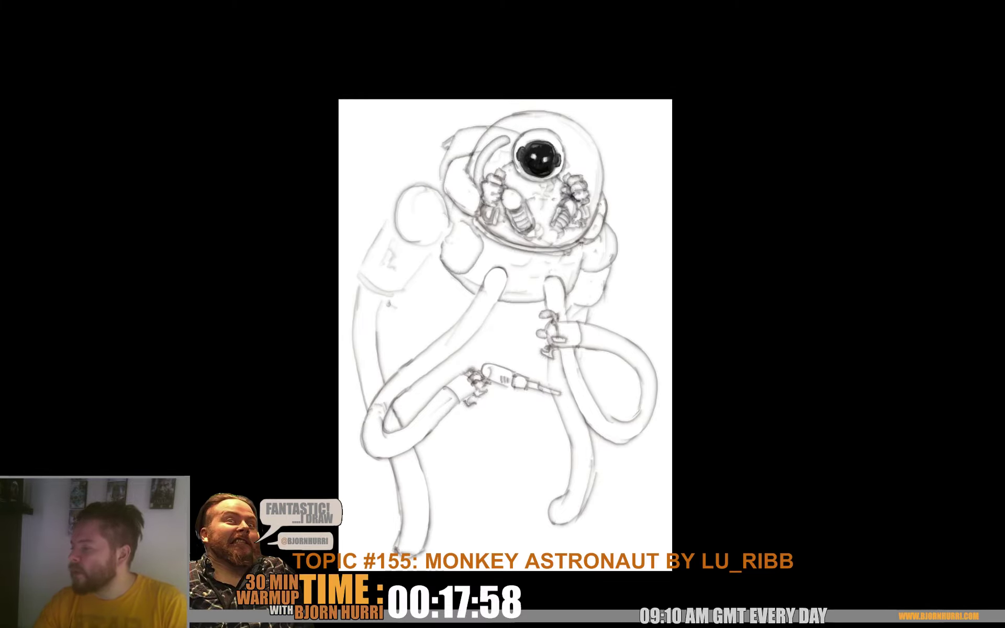
- Draw a narrow upright rounded panel on the right side of the torso and darken the lower edge of the left panel
{"action": "mouse_move", "coordinate": [573, 273]}
{"action": "left_mouse_down"}
{"action": "mouse_move", "coordinate": [570, 288]}
{"action": "mouse_move", "coordinate": [588, 252]}
{"action": "left_mouse_up"}
{"action": "key", "text": "ctrl+z"}
{"action": "key", "text": "ctrl+z"}
{"action": "key", "text": "ctrl+z"}
{"action": "key", "text": "ctrl+z"}
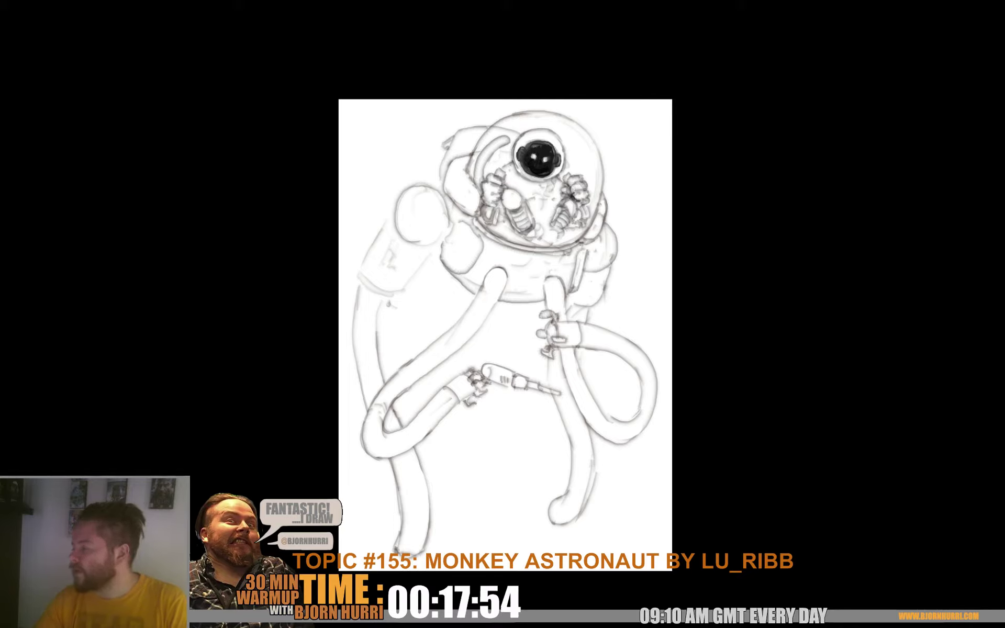
{"action": "left_click_drag", "start_coordinate": [569, 287], "coordinate": [577, 257]}
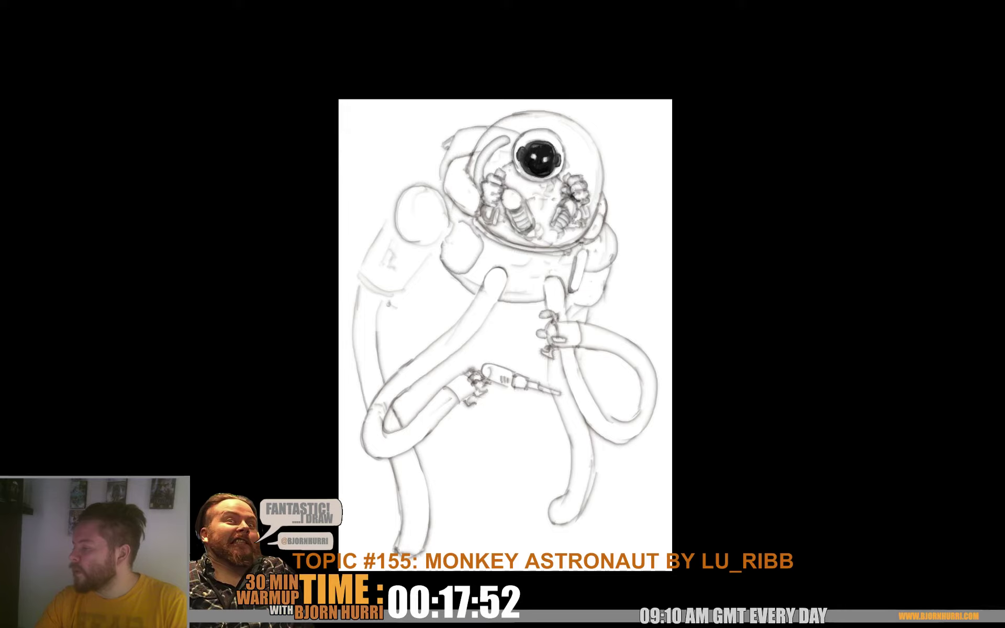
{"action": "left_click_drag", "start_coordinate": [479, 263], "coordinate": [463, 279]}
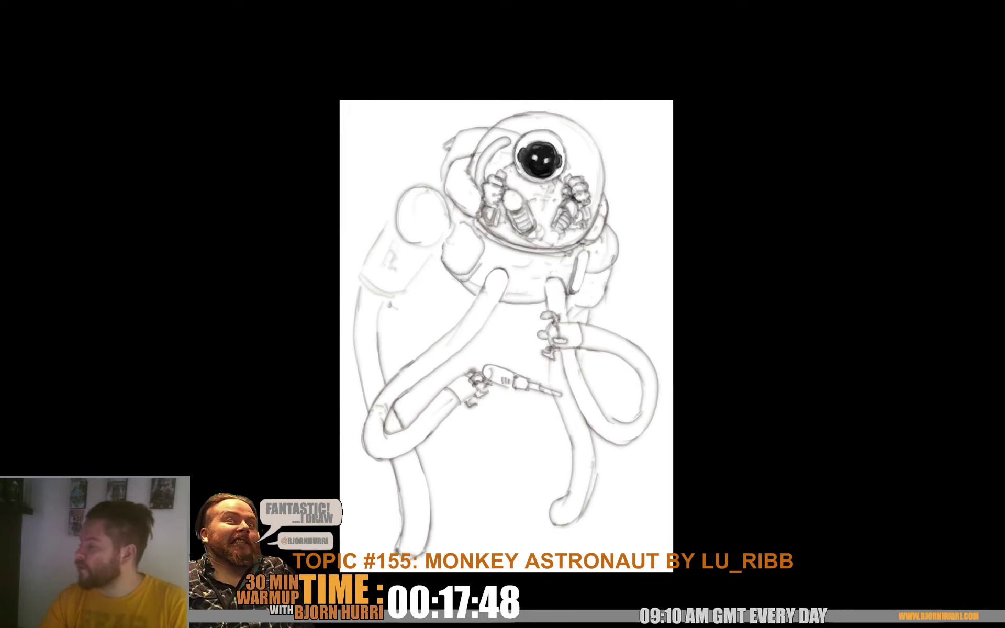
- Draw a wavy trail of smoke from the backpack, running behind the left shoulder to the canvas's left edge
{"action": "left_click_drag", "start_coordinate": [506, 336], "coordinate": [505, 372]}
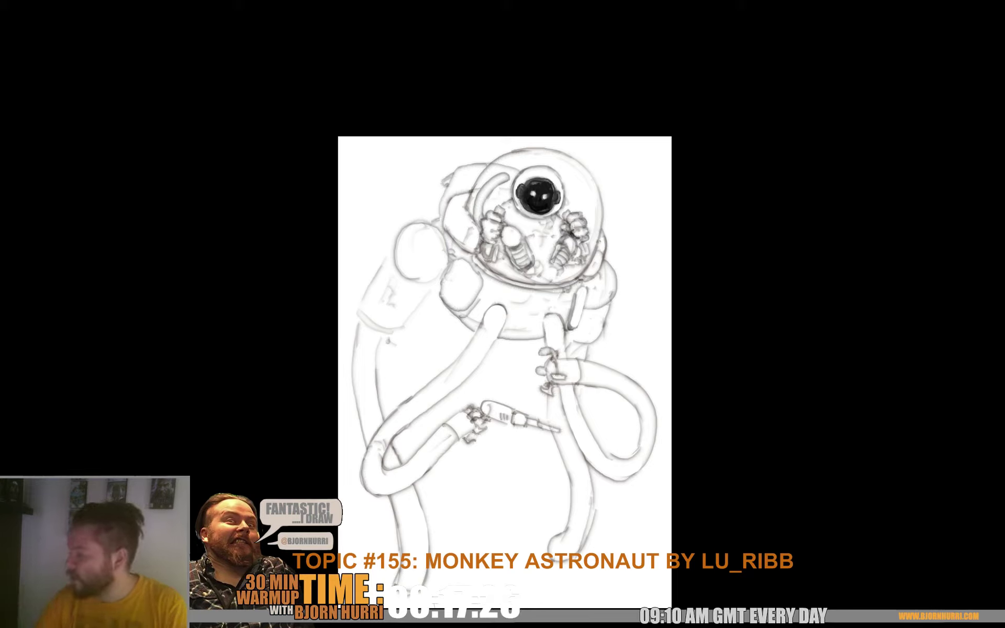
{"action": "left_click_drag", "start_coordinate": [504, 367], "coordinate": [503, 393]}
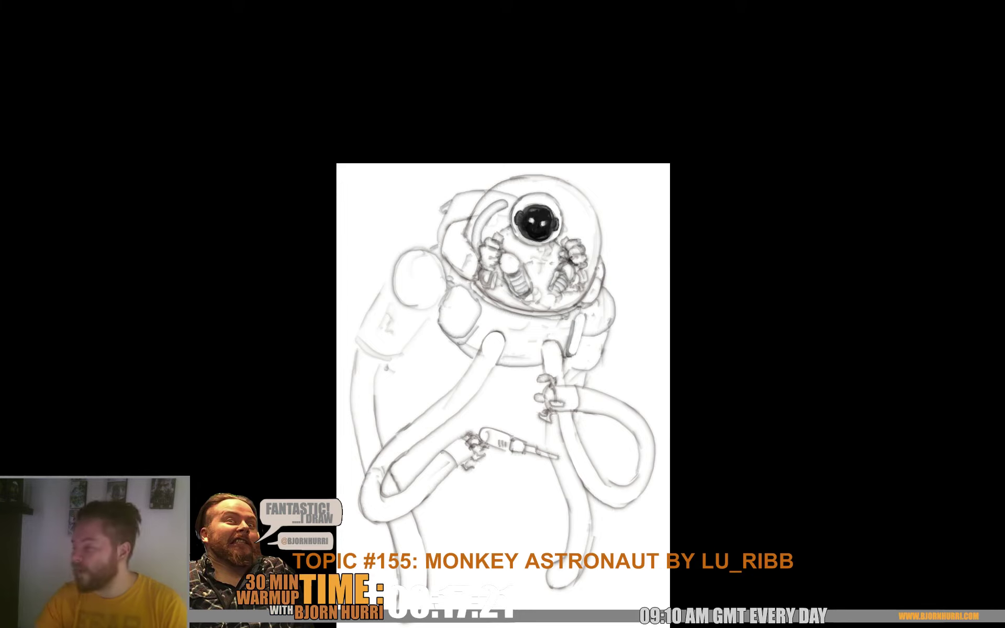
{"action": "left_click_drag", "start_coordinate": [503, 393], "coordinate": [504, 391]}
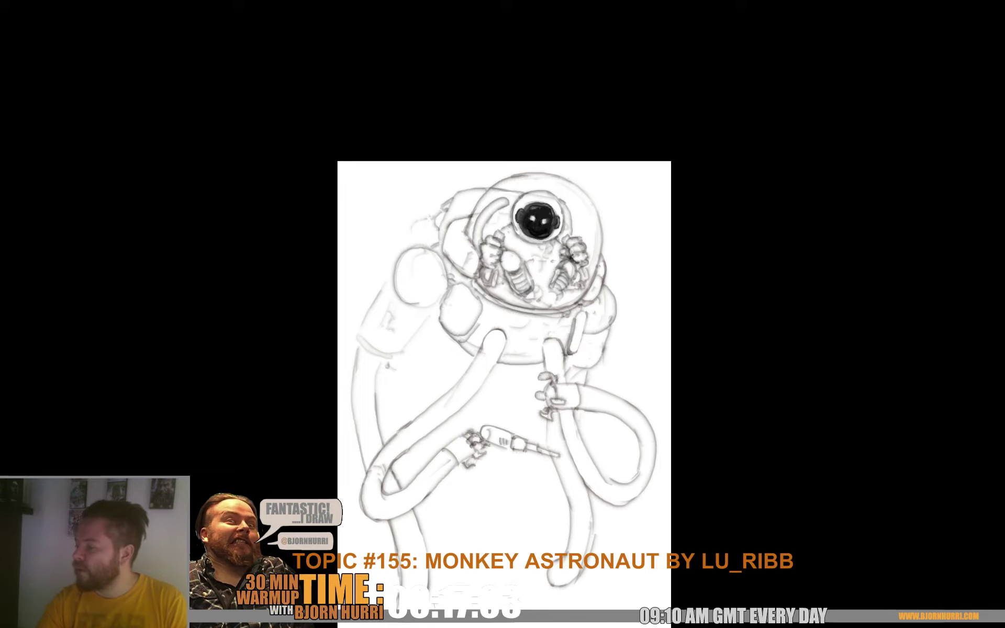
{"action": "left_click_drag", "start_coordinate": [504, 367], "coordinate": [503, 361]}
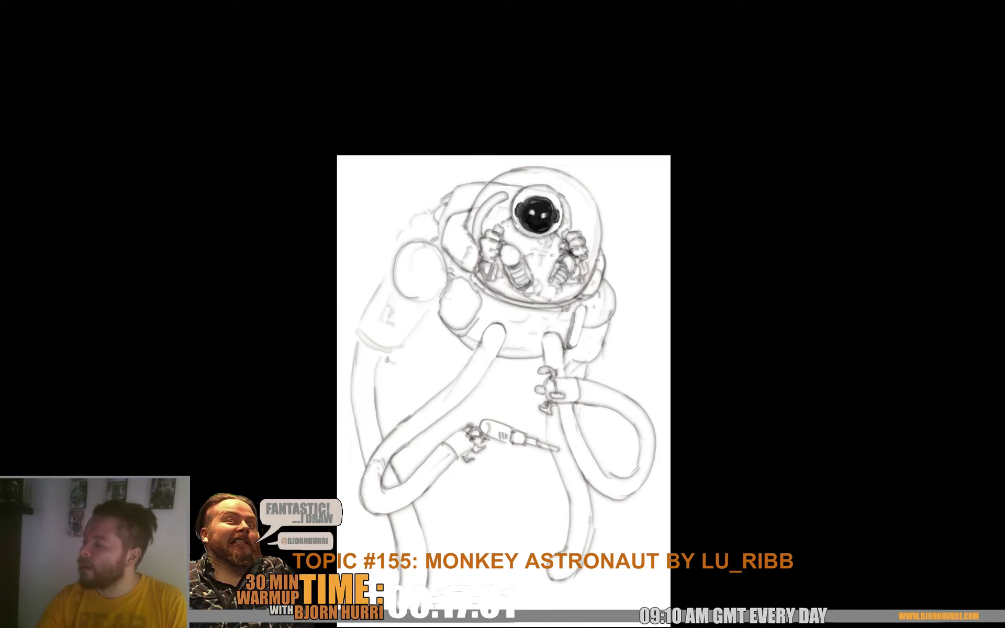
{"action": "left_click_drag", "start_coordinate": [397, 238], "coordinate": [383, 258]}
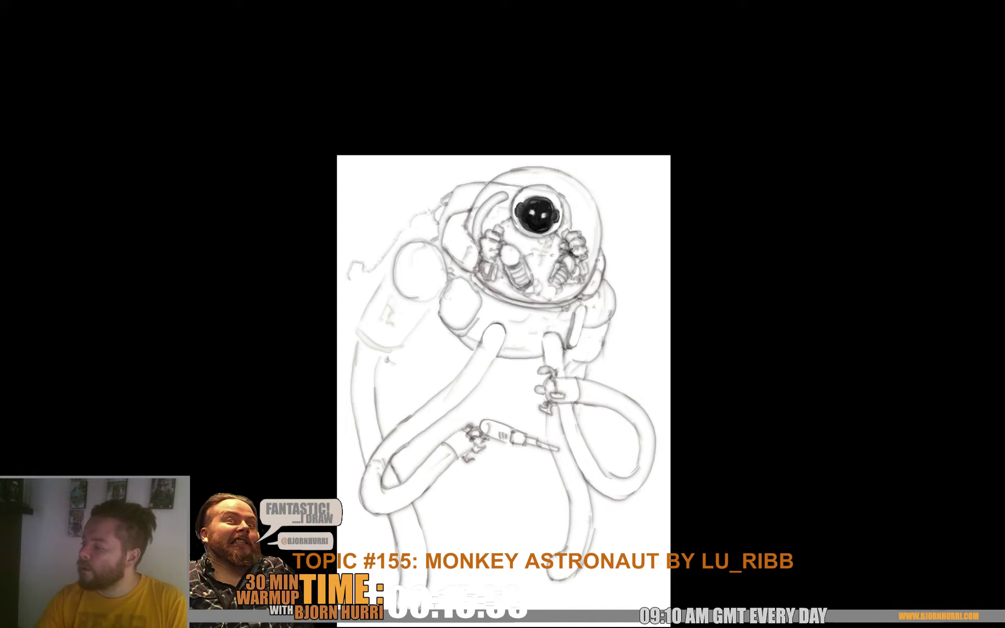
{"action": "mouse_move", "coordinate": [353, 302]}
{"action": "left_mouse_down"}
{"action": "mouse_move", "coordinate": [340, 317]}
{"action": "mouse_move", "coordinate": [353, 301]}
{"action": "left_mouse_up"}
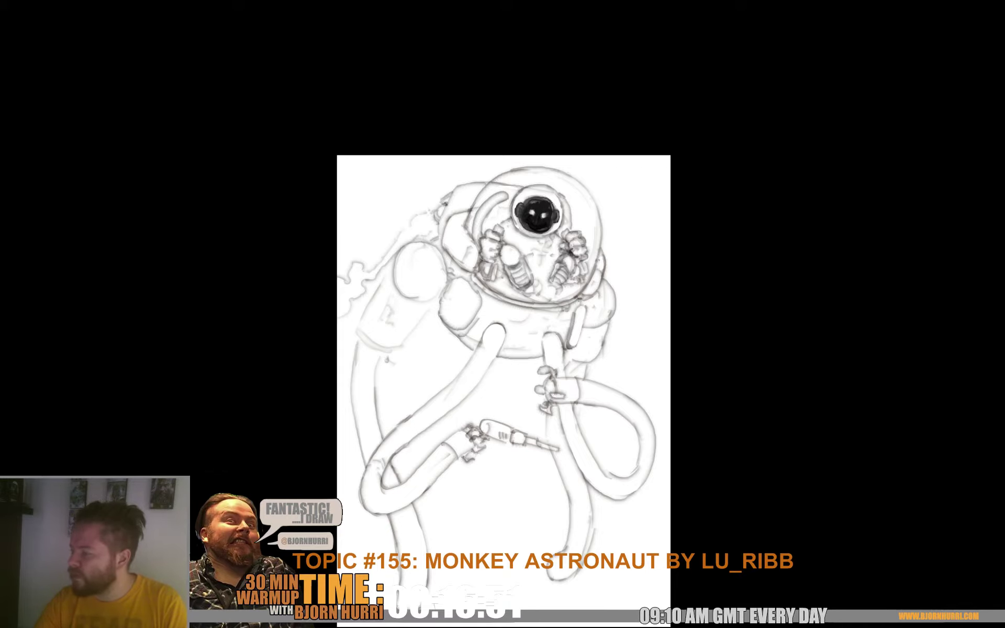
- Draw the monkey's suited torso and feet between its folded legs and add a notched line along the large suit body's lower edge
{"action": "left_click_drag", "start_coordinate": [503, 366], "coordinate": [528, 367]}
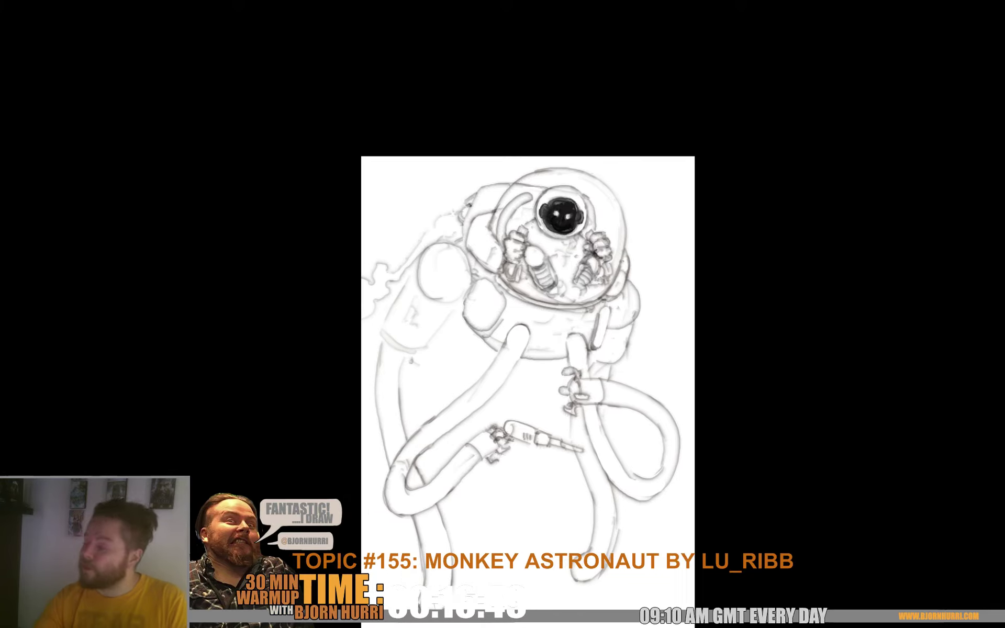
{"action": "mouse_move", "coordinate": [466, 254]}
{"action": "left_mouse_down"}
{"action": "mouse_move", "coordinate": [478, 263]}
{"action": "mouse_move", "coordinate": [437, 265]}
{"action": "left_mouse_up"}
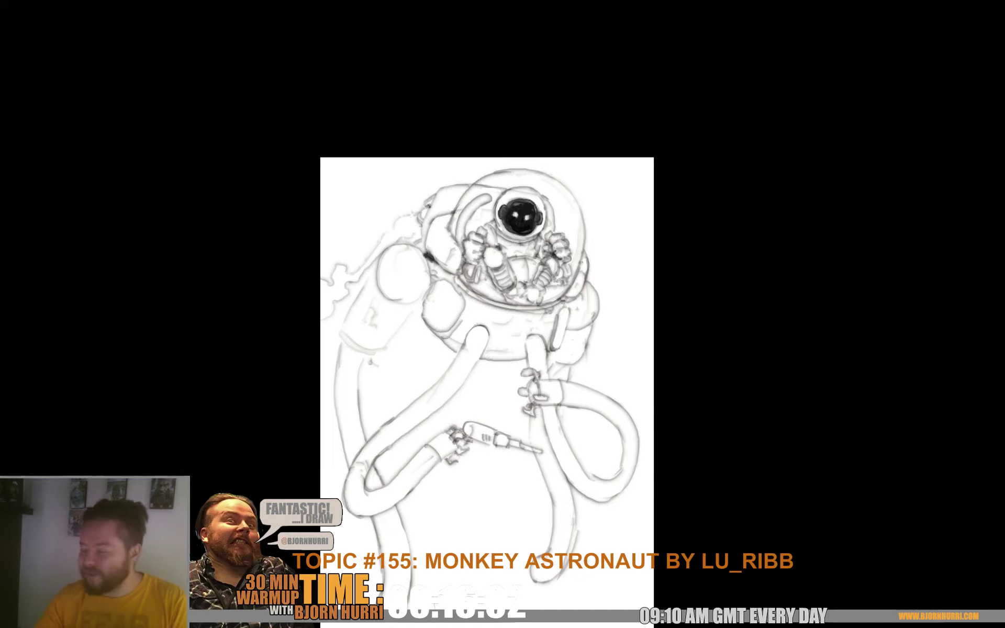
{"action": "left_click_drag", "start_coordinate": [486, 367], "coordinate": [473, 336]}
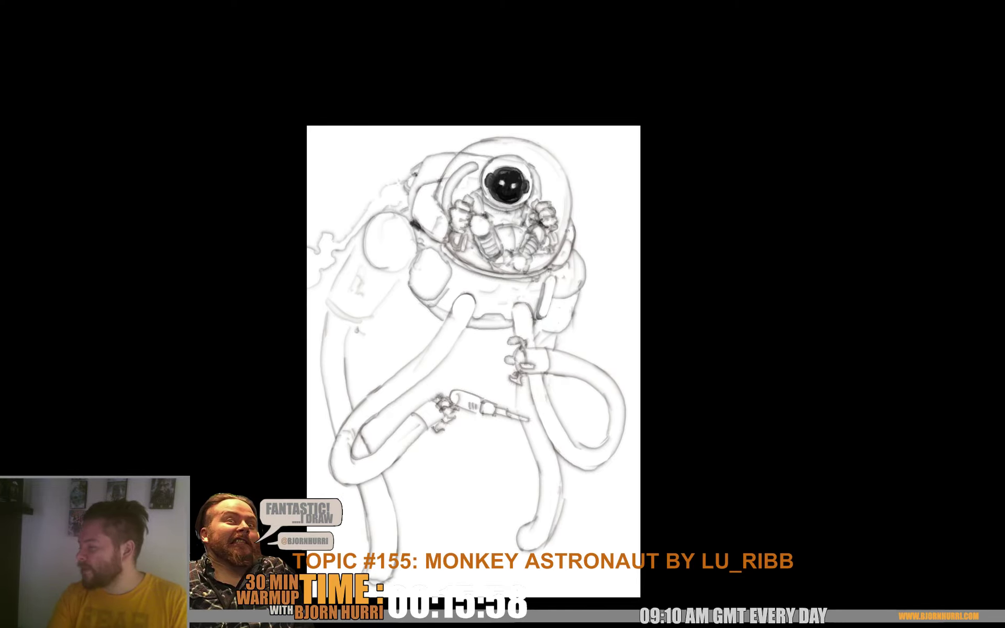
{"action": "left_click_drag", "start_coordinate": [473, 361], "coordinate": [475, 360]}
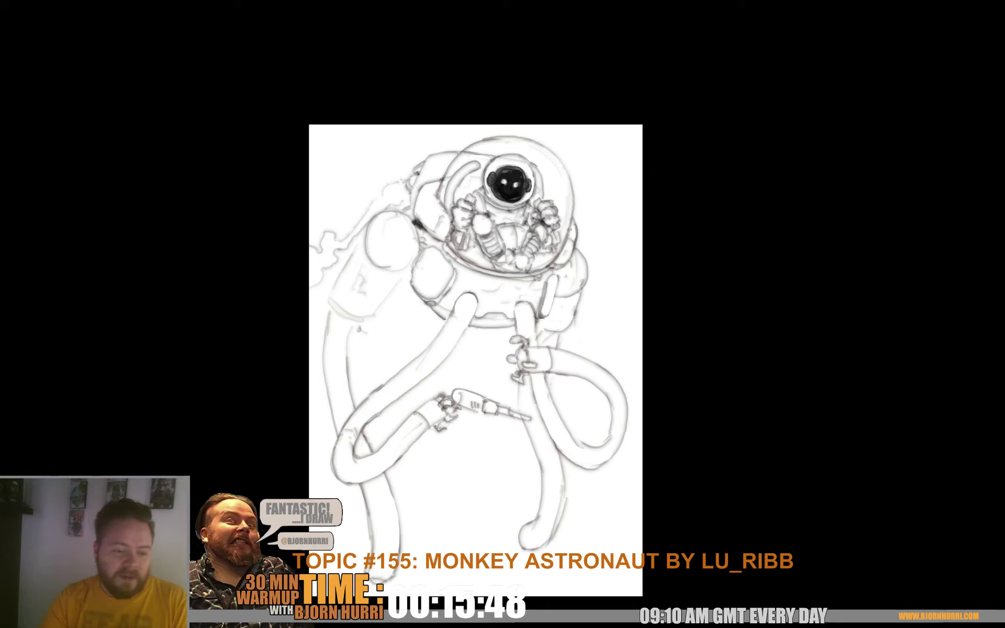
- Outline the left upper arm in darker lines with a small box and three buttons, and add a box to the torso's narrow right panel
{"action": "left_click_drag", "start_coordinate": [401, 181], "coordinate": [406, 186]}
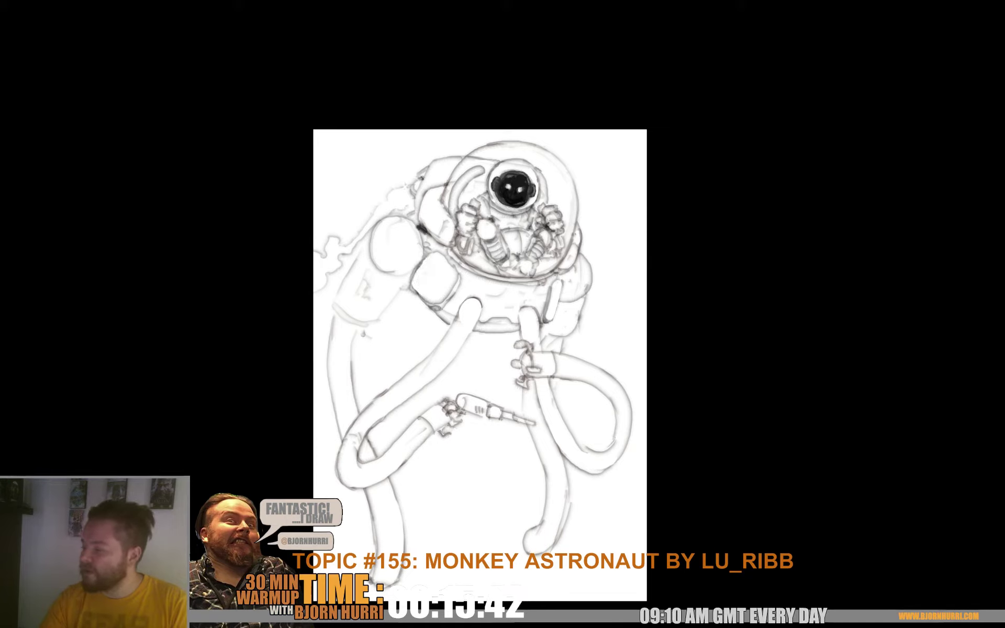
{"action": "mouse_move", "coordinate": [387, 274]}
{"action": "left_mouse_down"}
{"action": "mouse_move", "coordinate": [380, 295]}
{"action": "mouse_move", "coordinate": [401, 282]}
{"action": "left_mouse_up"}
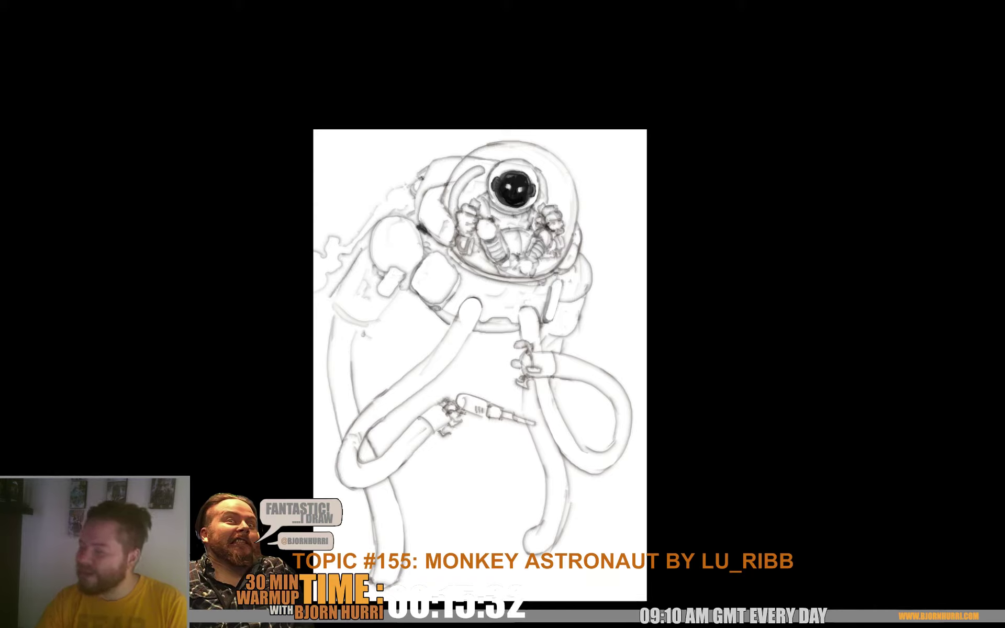
{"action": "key", "text": "ctrl+z"}
{"action": "mouse_move", "coordinate": [367, 242]}
{"action": "left_mouse_down"}
{"action": "mouse_move", "coordinate": [334, 307]}
{"action": "mouse_move", "coordinate": [374, 330]}
{"action": "mouse_move", "coordinate": [360, 320]}
{"action": "left_mouse_up"}
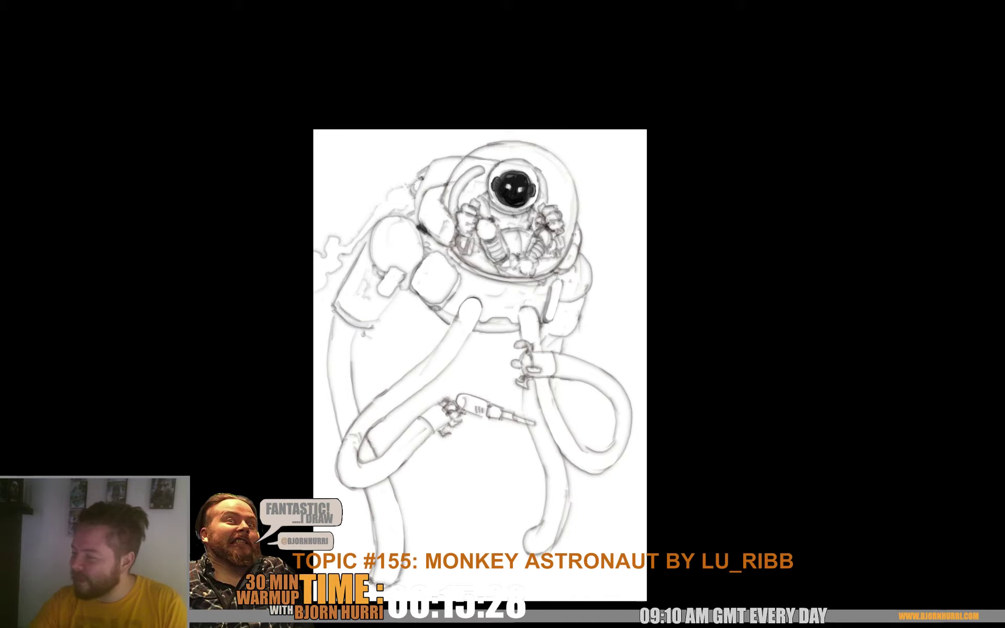
{"action": "left_click_drag", "start_coordinate": [481, 365], "coordinate": [463, 340]}
{"action": "mouse_move", "coordinate": [527, 301]}
{"action": "left_mouse_down"}
{"action": "mouse_move", "coordinate": [559, 301]}
{"action": "mouse_move", "coordinate": [552, 311]}
{"action": "left_mouse_up"}
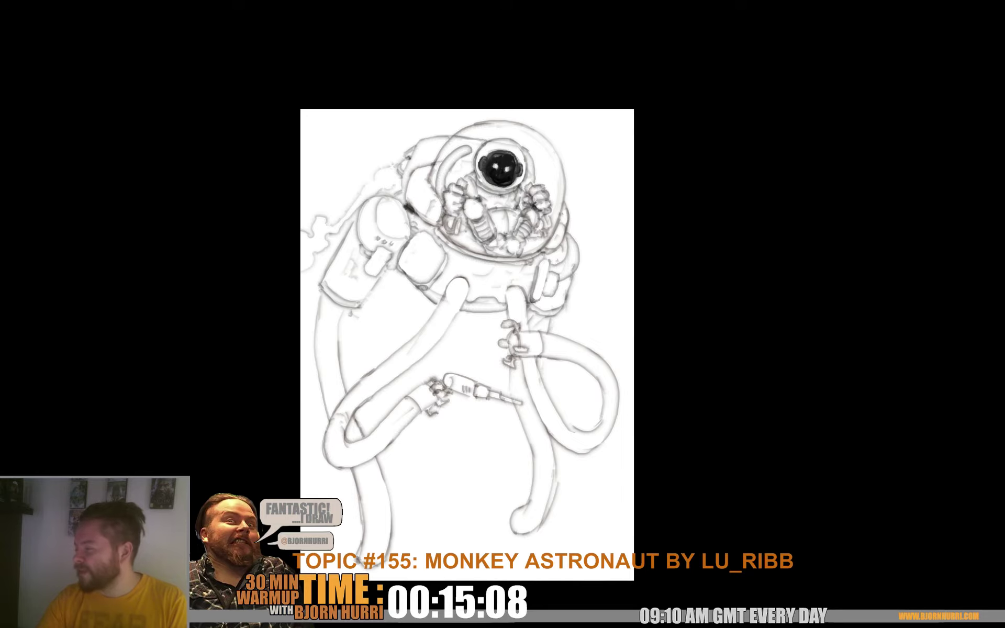
- Draw a tapered pelvis below the torso between the two front limbs and add rings around the limbs' upper ends
{"action": "scroll", "coordinate": [467, 336], "scroll_direction": "down", "scroll_amount": 1}
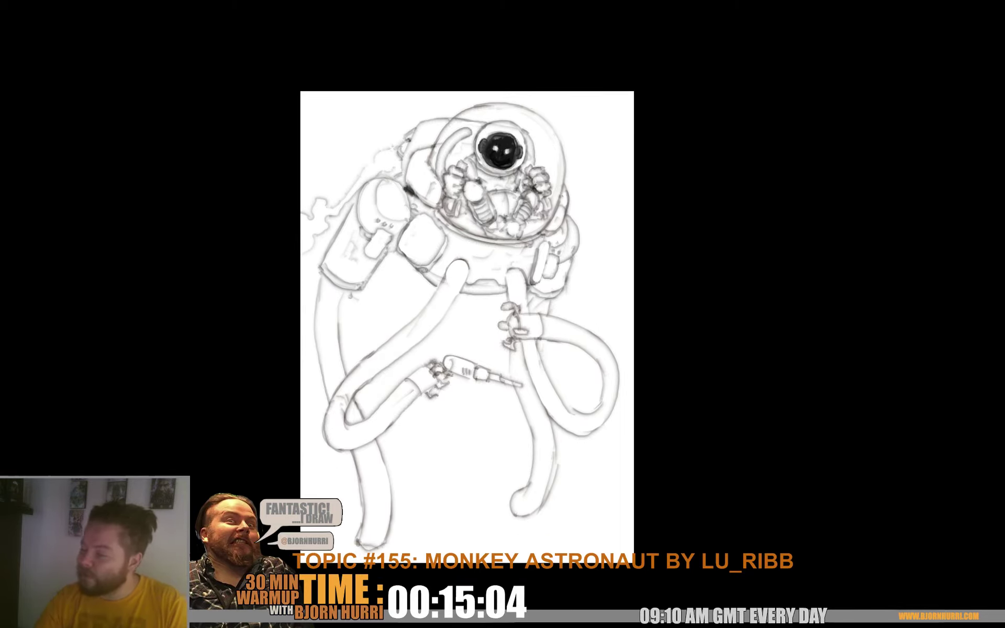
{"action": "left_click_drag", "start_coordinate": [304, 478], "coordinate": [295, 470]}
{"action": "scroll", "coordinate": [459, 312], "scroll_direction": "down", "scroll_amount": 2}
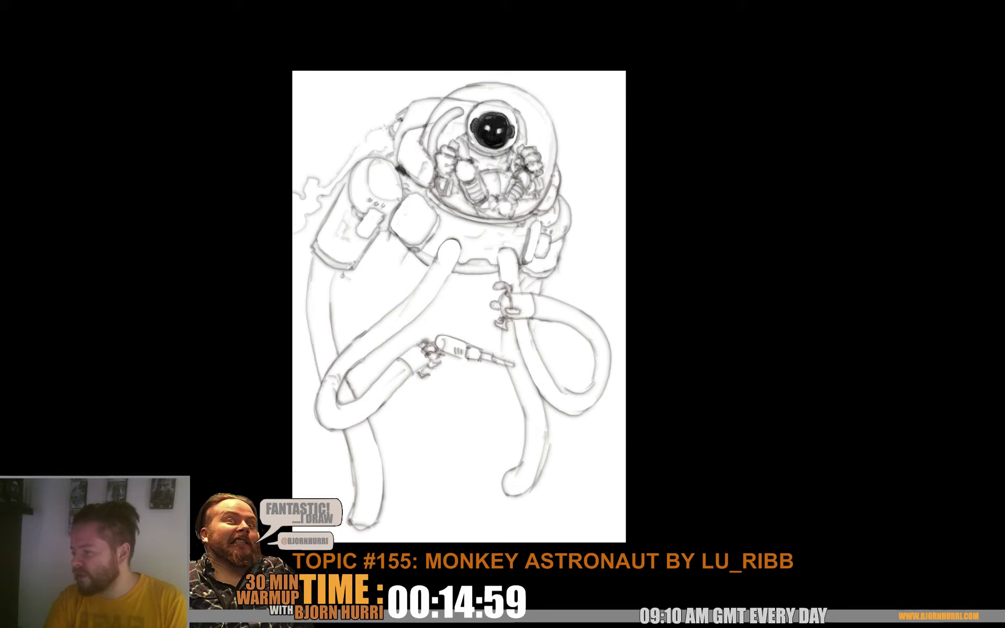
{"action": "left_click_drag", "start_coordinate": [407, 255], "coordinate": [391, 295]}
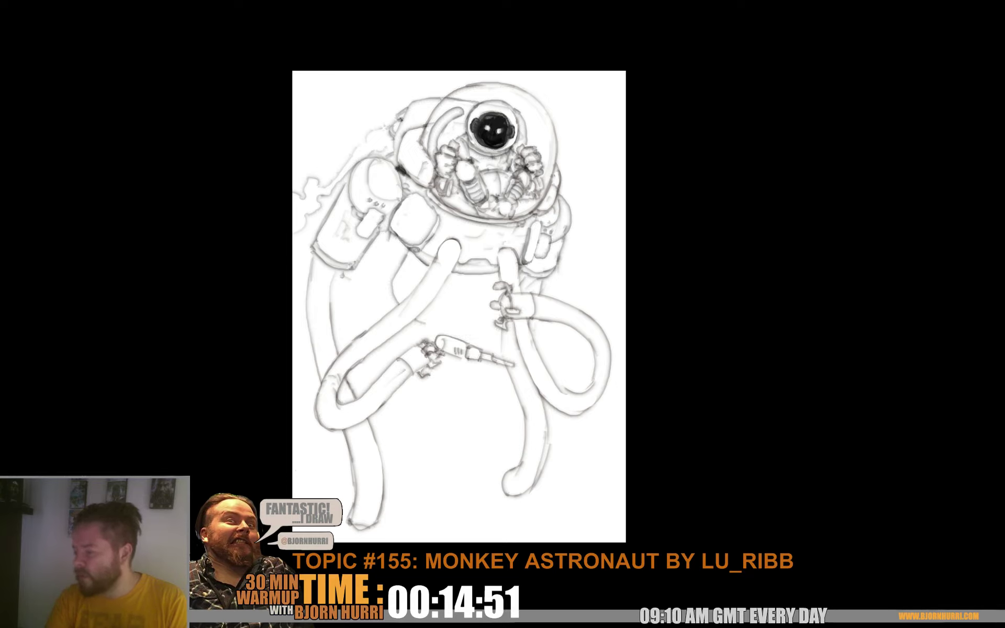
{"action": "left_click_drag", "start_coordinate": [470, 323], "coordinate": [494, 271]}
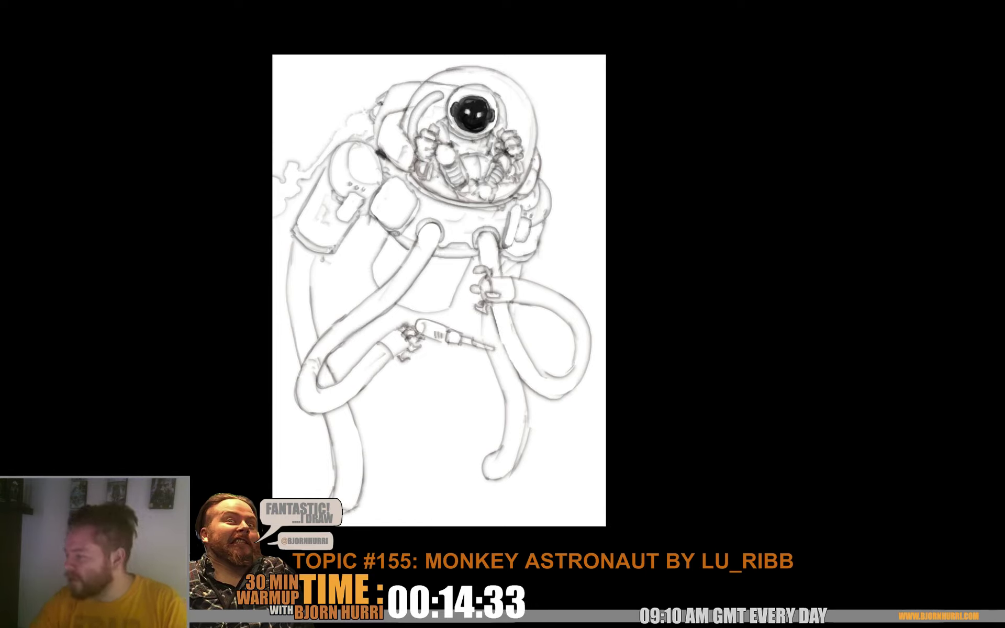
- Darken the lower curve of the right looped arm and add a band and darker lines to its cuff and hand
{"action": "mouse_move", "coordinate": [494, 310]}
{"action": "left_mouse_down"}
{"action": "mouse_move", "coordinate": [525, 383]}
{"action": "mouse_move", "coordinate": [521, 340]}
{"action": "mouse_move", "coordinate": [556, 378]}
{"action": "left_mouse_up"}
{"action": "mouse_move", "coordinate": [556, 378]}
{"action": "left_mouse_down"}
{"action": "mouse_move", "coordinate": [552, 365]}
{"action": "mouse_move", "coordinate": [560, 385]}
{"action": "mouse_move", "coordinate": [584, 348]}
{"action": "left_mouse_up"}
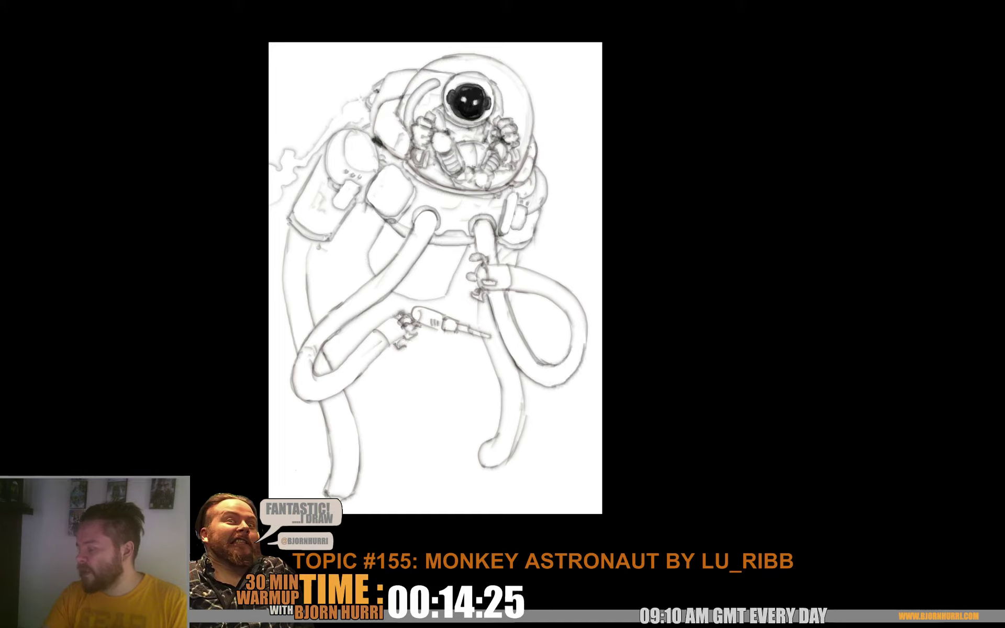
{"action": "mouse_move", "coordinate": [504, 265]}
{"action": "left_mouse_down"}
{"action": "mouse_move", "coordinate": [512, 290]}
{"action": "mouse_move", "coordinate": [512, 263]}
{"action": "mouse_move", "coordinate": [509, 288]}
{"action": "left_mouse_up"}
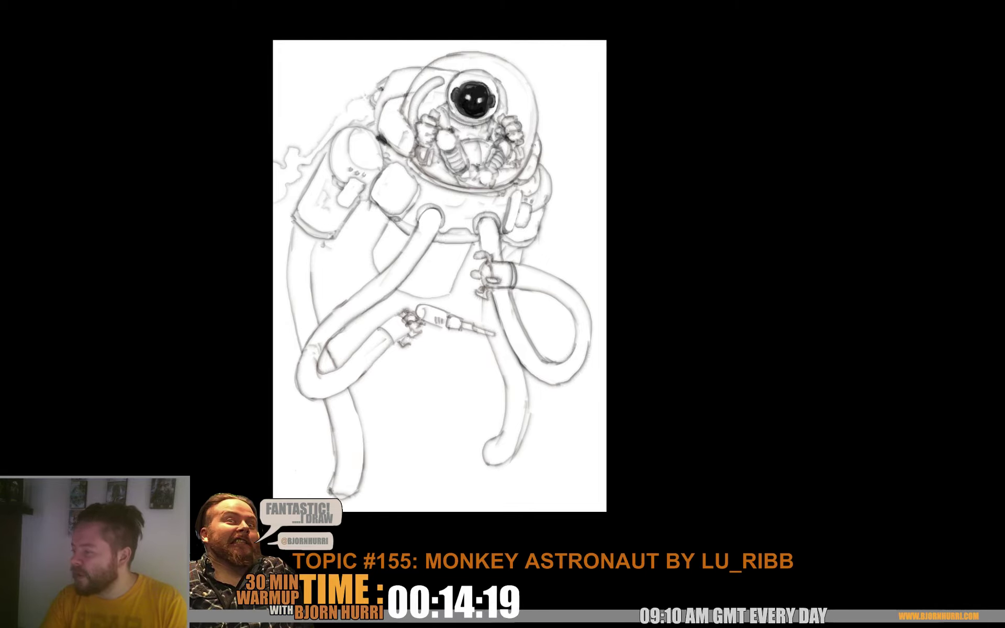
{"action": "left_click_drag", "start_coordinate": [485, 263], "coordinate": [474, 297]}
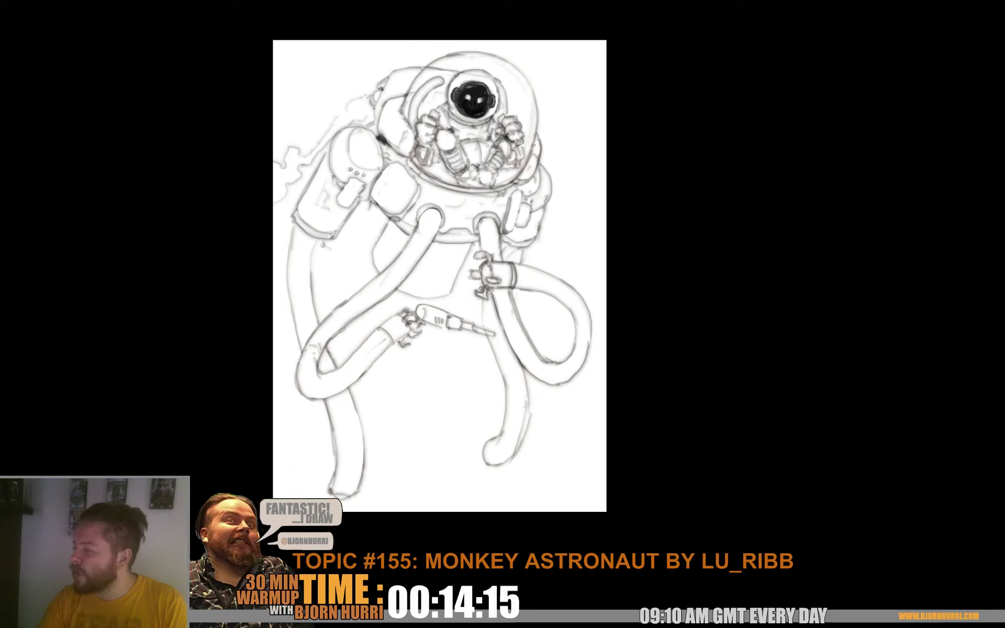
- Darken the fingers of the right looped arm's hand and shade the seams around the helmet rim, torso edge and the monkey's seat
{"action": "left_click_drag", "start_coordinate": [476, 256], "coordinate": [492, 258]}
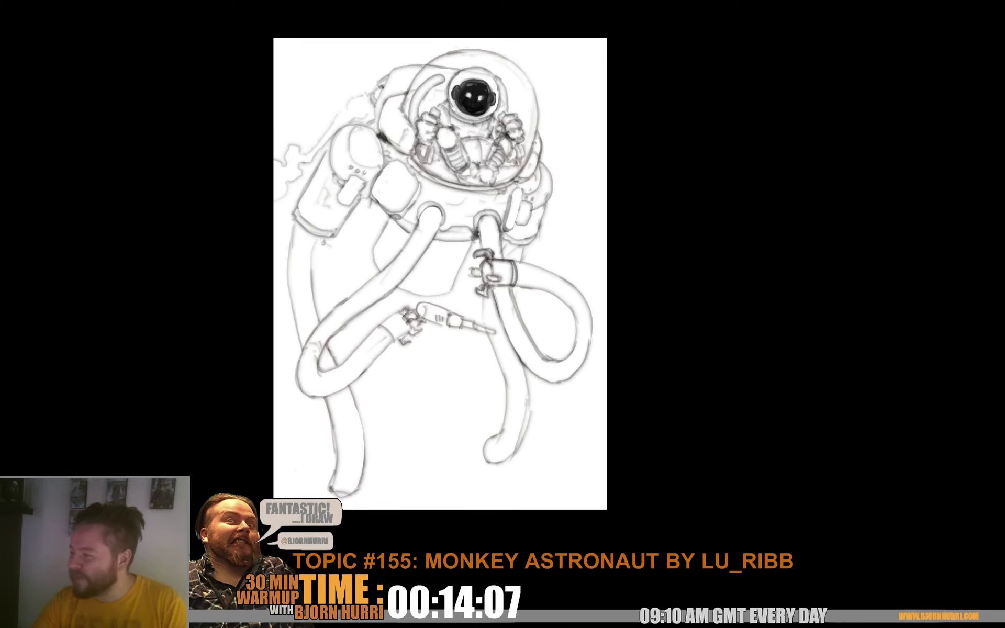
{"action": "left_click_drag", "start_coordinate": [440, 273], "coordinate": [447, 281]}
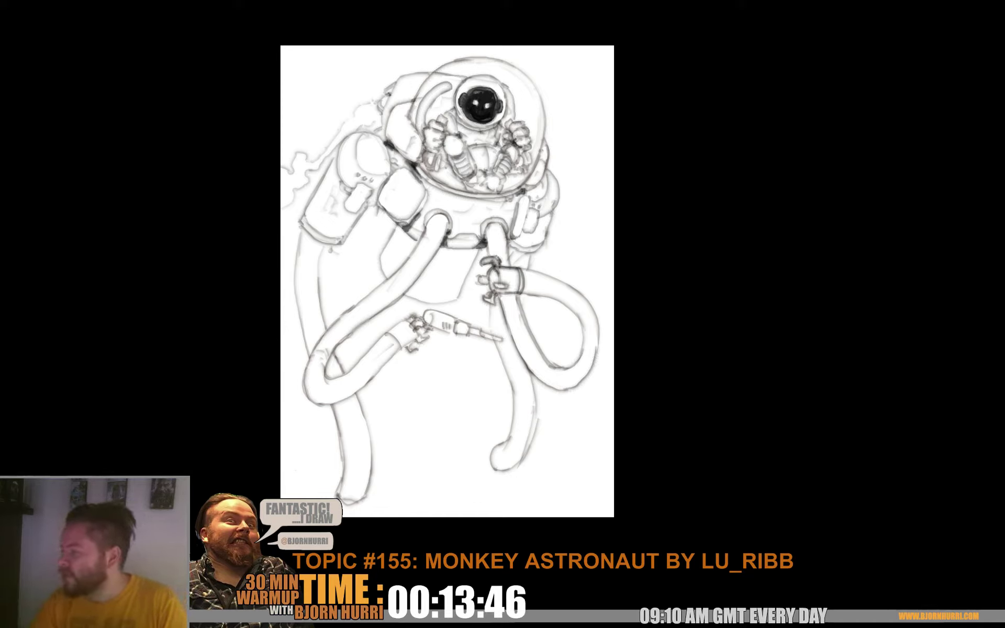
{"action": "mouse_move", "coordinate": [498, 200]}
{"action": "left_mouse_down"}
{"action": "mouse_move", "coordinate": [516, 195]}
{"action": "mouse_move", "coordinate": [479, 260]}
{"action": "left_mouse_up"}
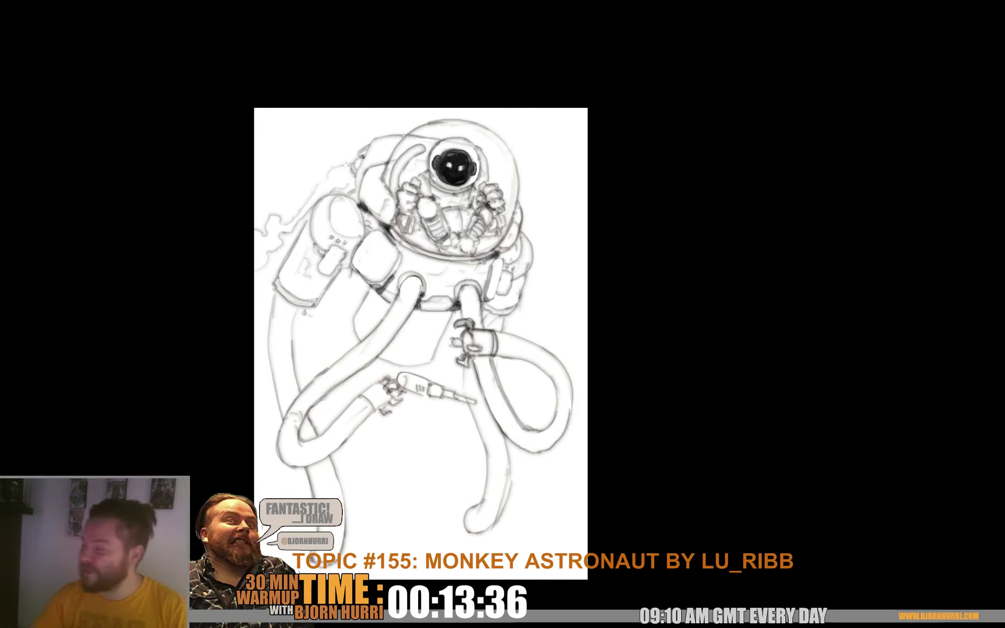
{"action": "left_click_drag", "start_coordinate": [421, 343], "coordinate": [441, 338]}
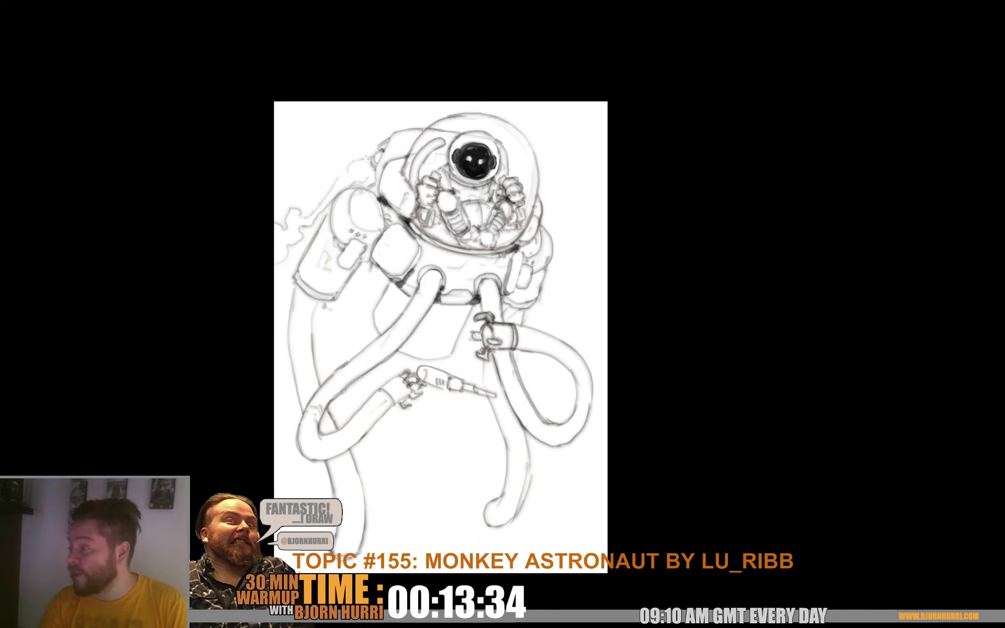
{"action": "left_click_drag", "start_coordinate": [454, 252], "coordinate": [511, 244]}
{"action": "left_click_drag", "start_coordinate": [511, 244], "coordinate": [499, 253]}
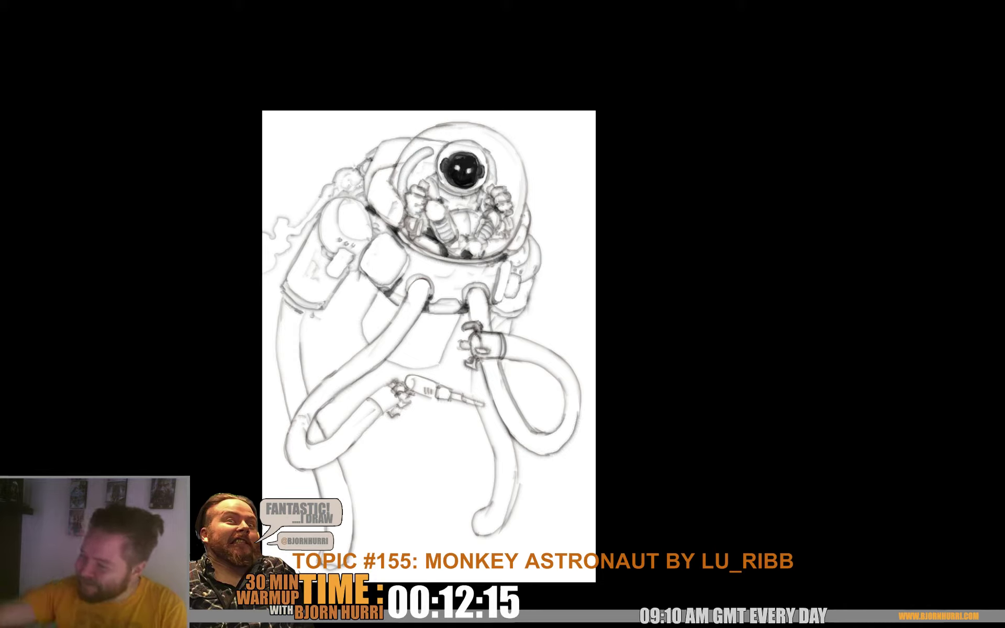
- Fill the joints below the cylindrical left and right upper arms with black
{"action": "mouse_move", "coordinate": [290, 304]}
{"action": "left_mouse_down"}
{"action": "mouse_move", "coordinate": [300, 318]}
{"action": "mouse_move", "coordinate": [282, 300]}
{"action": "mouse_move", "coordinate": [298, 318]}
{"action": "mouse_move", "coordinate": [306, 312]}
{"action": "mouse_move", "coordinate": [299, 356]}
{"action": "mouse_move", "coordinate": [301, 331]}
{"action": "left_mouse_up"}
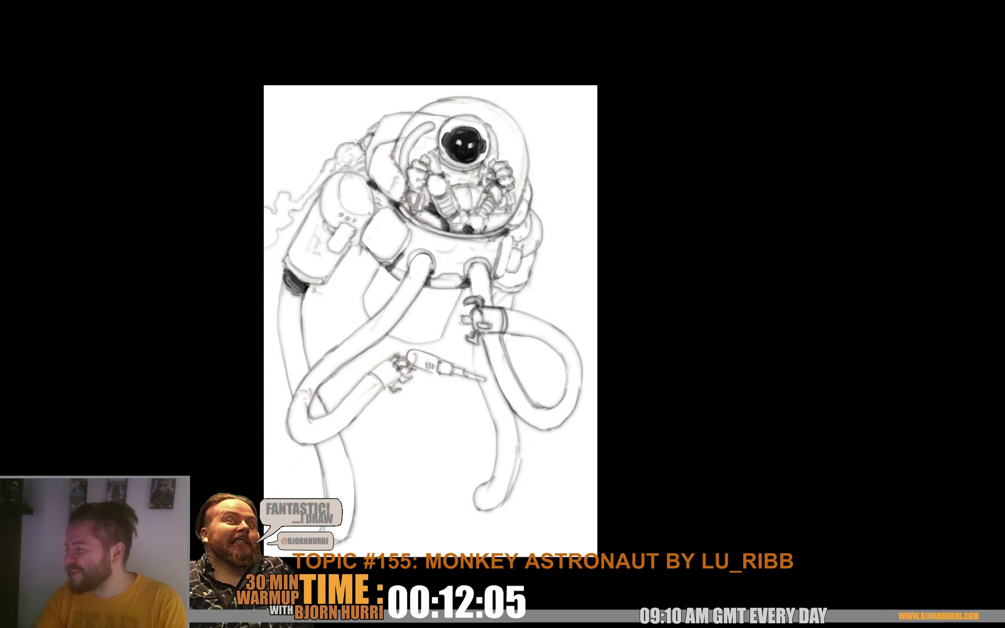
{"action": "left_click_drag", "start_coordinate": [495, 291], "coordinate": [512, 306]}
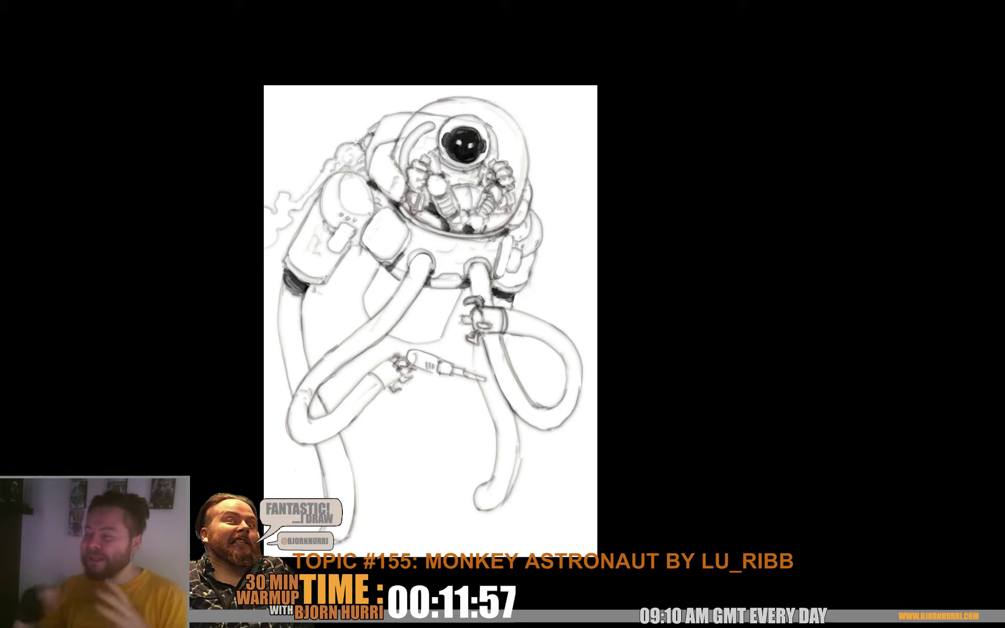
{"action": "left_click_drag", "start_coordinate": [430, 321], "coordinate": [435, 305]}
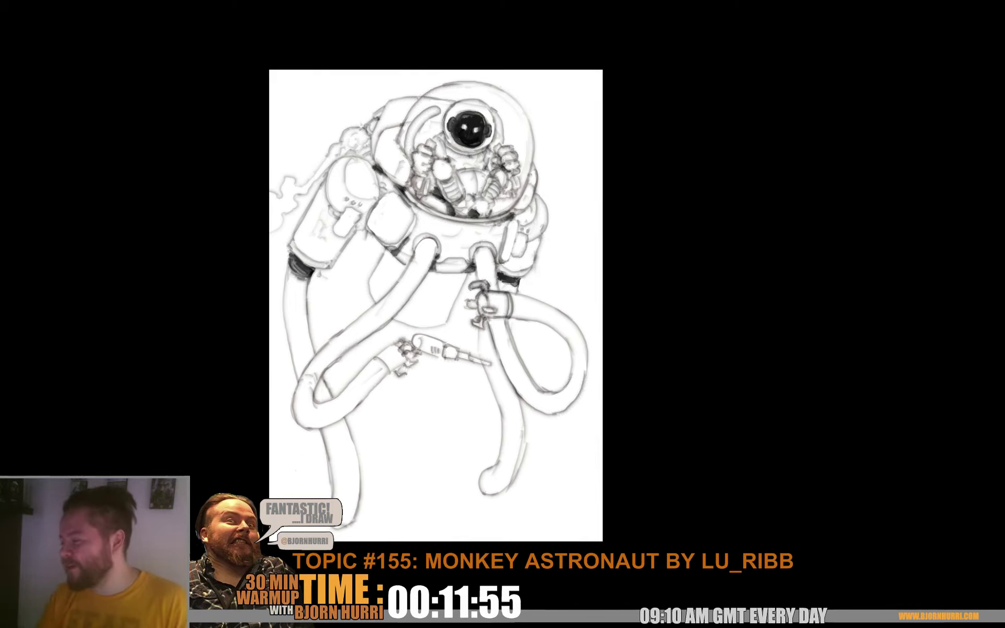
- Fill the upper part of the pelvis with a black band and darken the pelvis's side and lower outline
{"action": "mouse_move", "coordinate": [392, 279]}
{"action": "left_mouse_down"}
{"action": "mouse_move", "coordinate": [383, 255]}
{"action": "mouse_move", "coordinate": [403, 270]}
{"action": "mouse_move", "coordinate": [385, 260]}
{"action": "mouse_move", "coordinate": [385, 276]}
{"action": "mouse_move", "coordinate": [417, 293]}
{"action": "mouse_move", "coordinate": [454, 295]}
{"action": "mouse_move", "coordinate": [428, 279]}
{"action": "mouse_move", "coordinate": [465, 273]}
{"action": "mouse_move", "coordinate": [457, 291]}
{"action": "mouse_move", "coordinate": [421, 296]}
{"action": "mouse_move", "coordinate": [432, 296]}
{"action": "mouse_move", "coordinate": [442, 274]}
{"action": "mouse_move", "coordinate": [451, 311]}
{"action": "mouse_move", "coordinate": [375, 273]}
{"action": "left_mouse_up"}
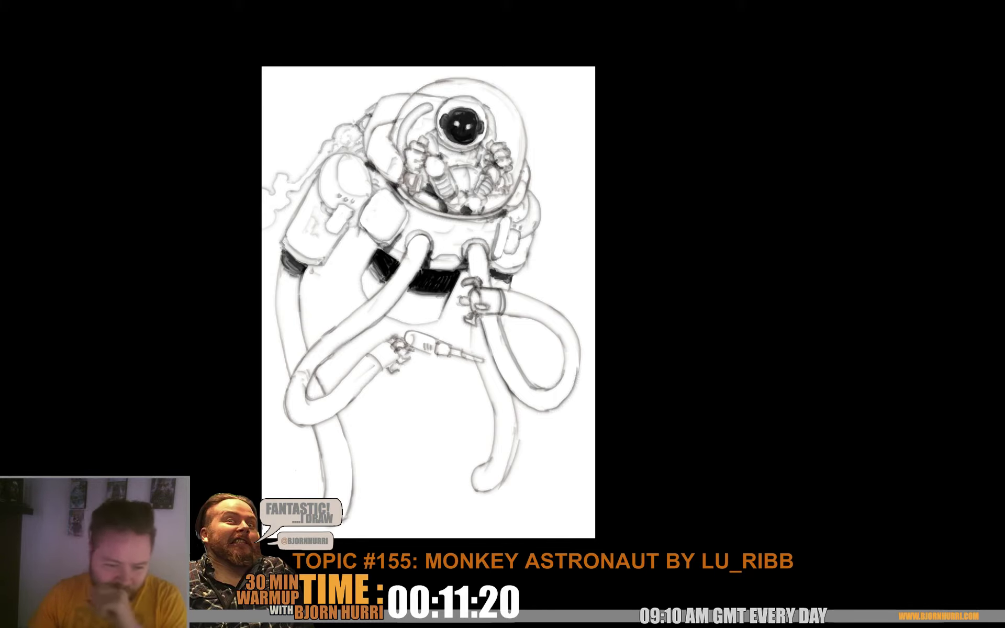
{"action": "left_click_drag", "start_coordinate": [428, 302], "coordinate": [441, 258]}
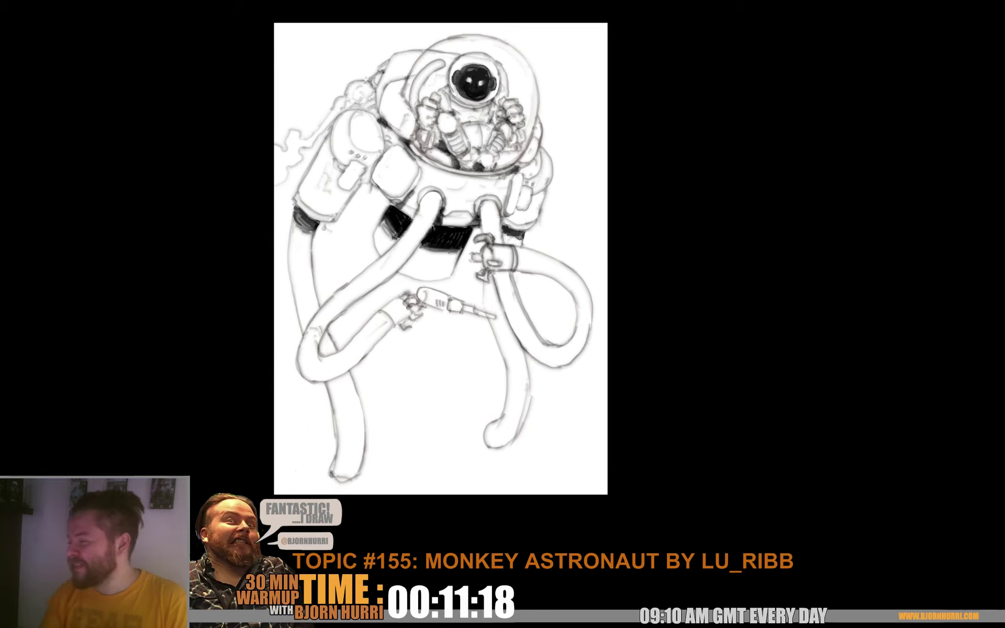
{"action": "left_click_drag", "start_coordinate": [377, 230], "coordinate": [383, 253]}
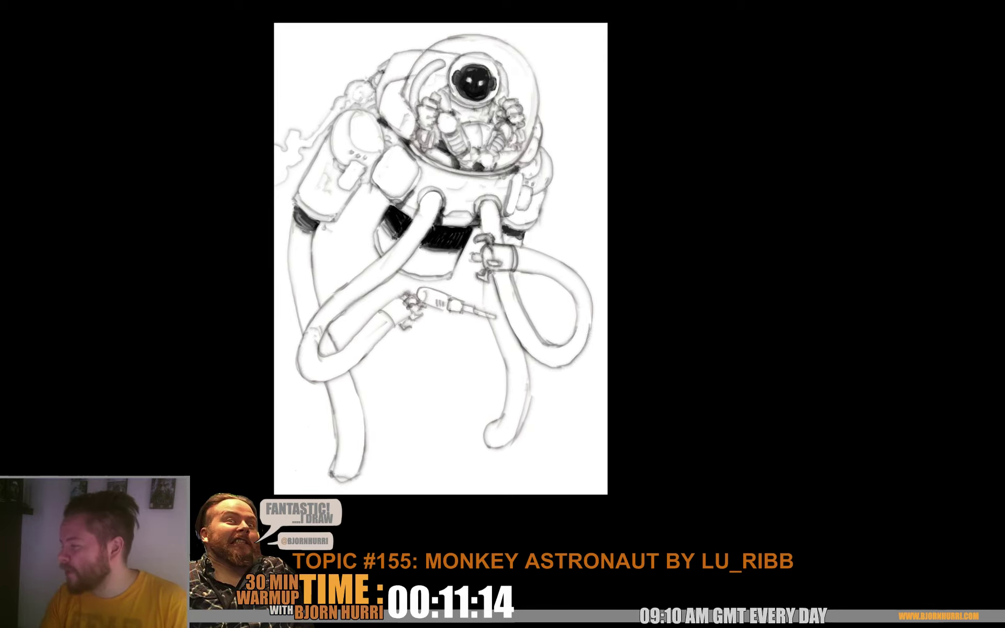
{"action": "left_click_drag", "start_coordinate": [422, 280], "coordinate": [447, 278]}
{"action": "left_click_drag", "start_coordinate": [447, 278], "coordinate": [446, 278]}
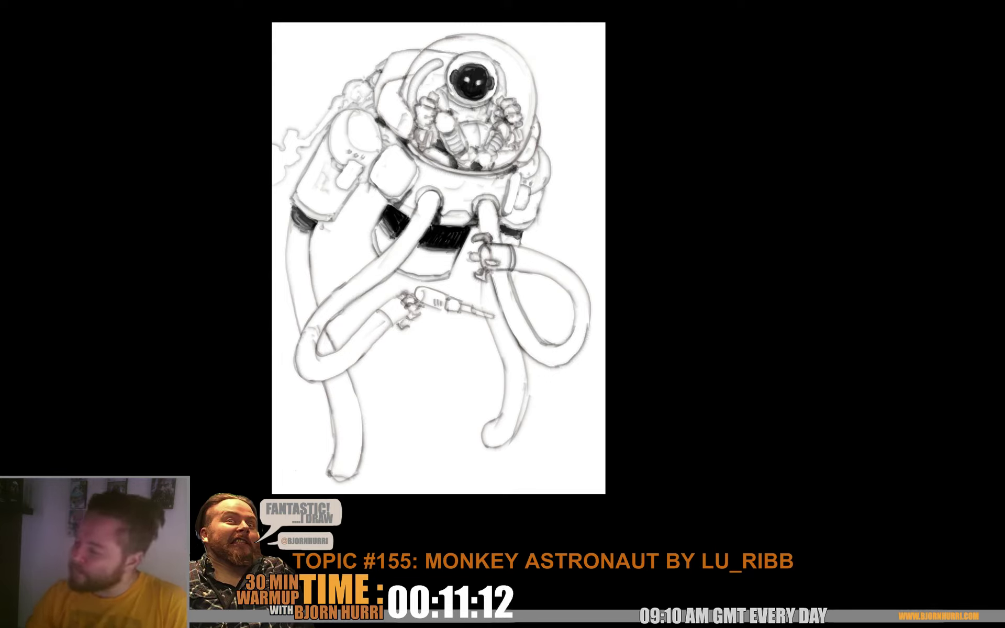
- Draw fabric wrinkles along the left front arm and add three small round buttons near its cuff
{"action": "left_click_drag", "start_coordinate": [323, 302], "coordinate": [335, 304]}
{"action": "mouse_move", "coordinate": [337, 291]}
{"action": "left_mouse_down"}
{"action": "mouse_move", "coordinate": [348, 296]}
{"action": "mouse_move", "coordinate": [387, 268]}
{"action": "mouse_move", "coordinate": [378, 275]}
{"action": "left_mouse_up"}
{"action": "left_click_drag", "start_coordinate": [368, 273], "coordinate": [378, 282]}
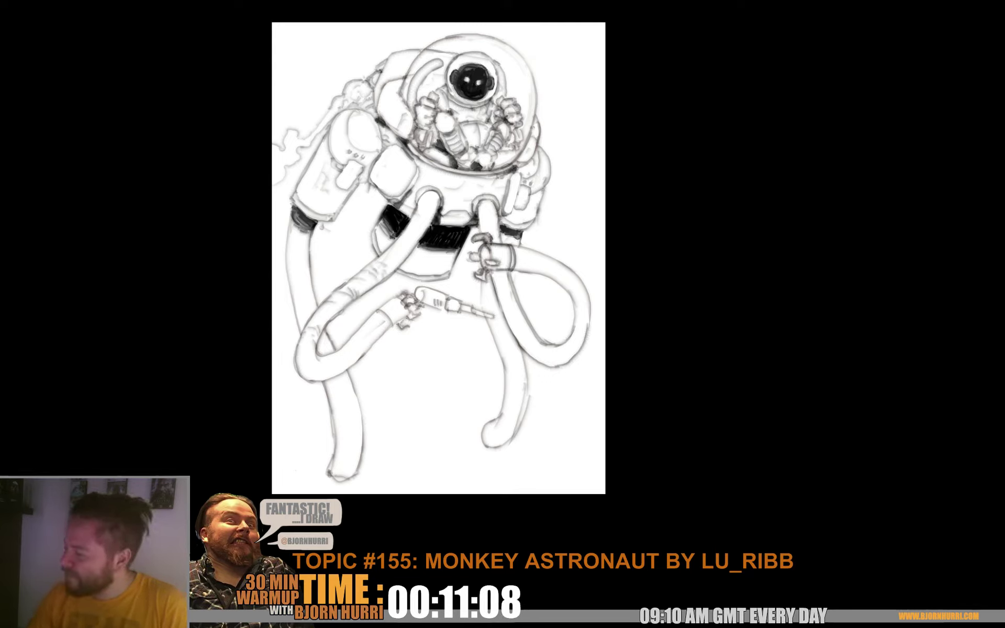
{"action": "left_click_drag", "start_coordinate": [438, 258], "coordinate": [442, 226]}
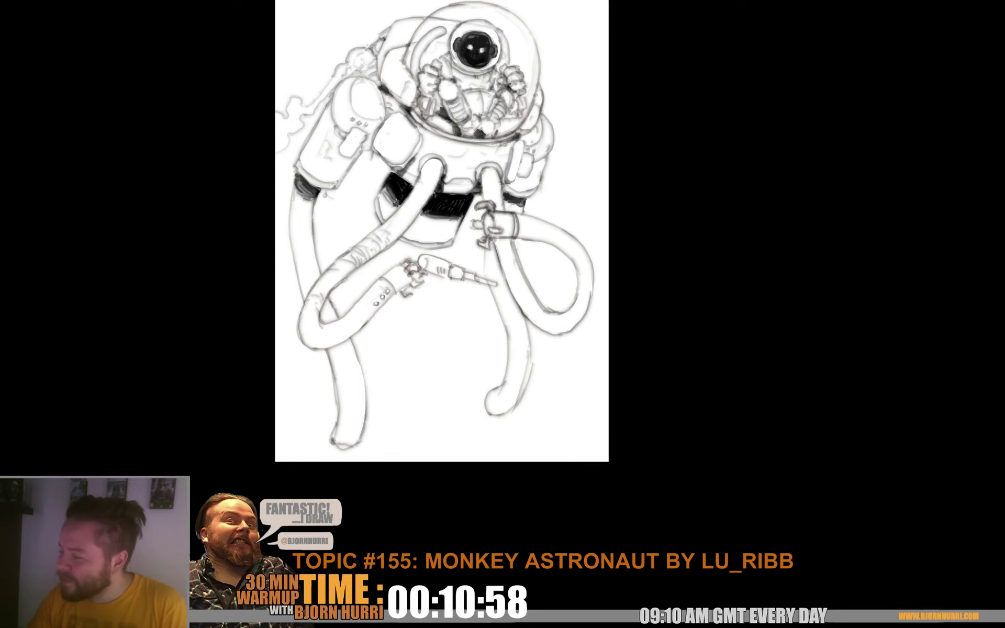
{"action": "left_click_drag", "start_coordinate": [398, 285], "coordinate": [366, 278]}
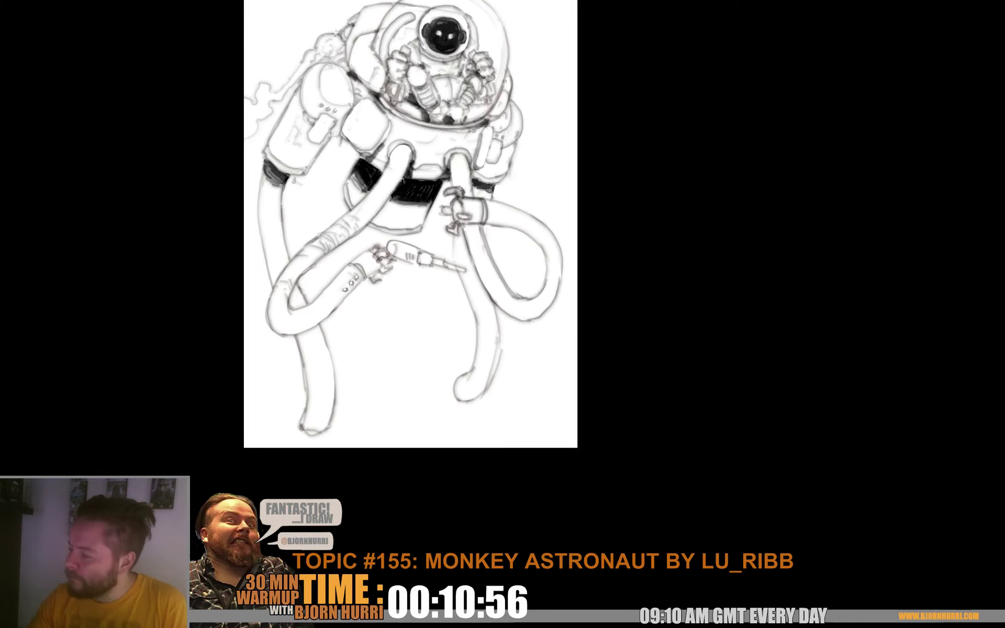
- Draw a thin hose looping down from the left front arm's cuff and back up behind the arm to the torso
{"action": "left_click_drag", "start_coordinate": [381, 274], "coordinate": [384, 262]}
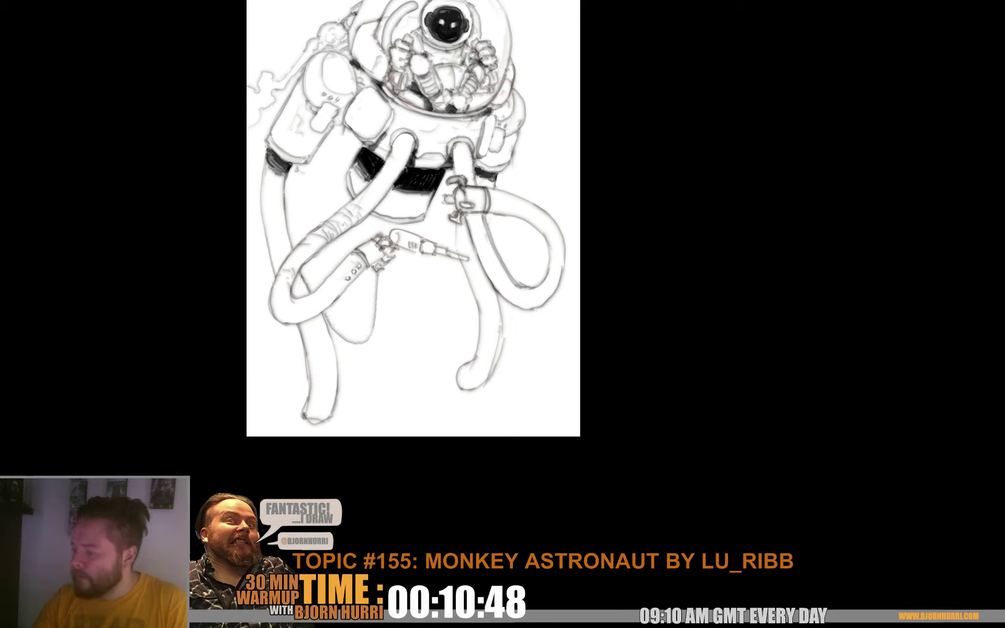
{"action": "left_click_drag", "start_coordinate": [373, 305], "coordinate": [369, 331]}
{"action": "right_click", "coordinate": [385, 307]}
{"action": "left_click", "coordinate": [419, 335]}
{"action": "left_click", "coordinate": [378, 281]}
{"action": "left_click_drag", "start_coordinate": [376, 275], "coordinate": [372, 319]}
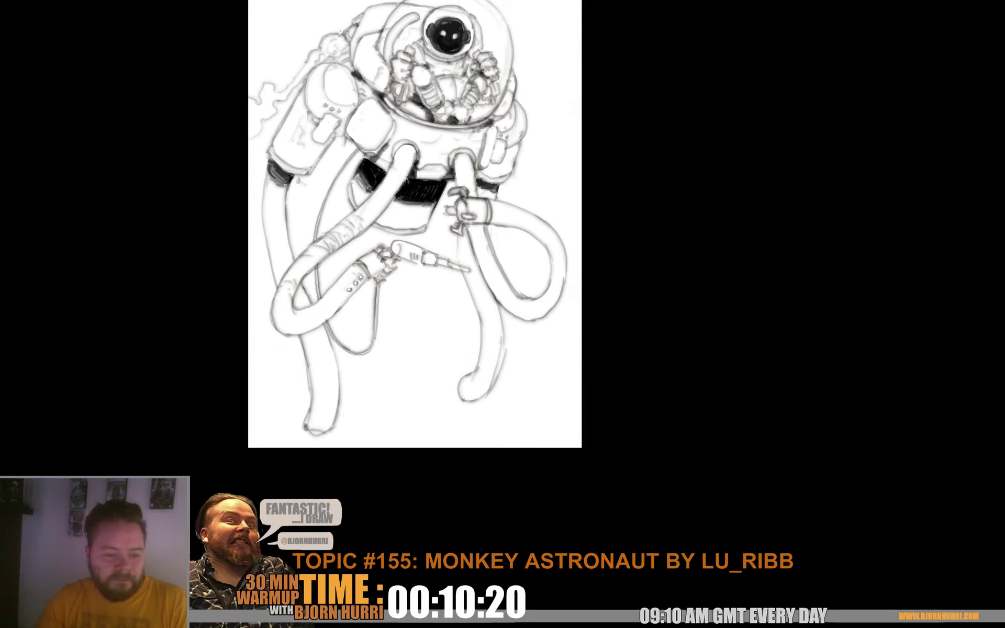
- Adjust the brush size and add black shadows around the left shoulder cap, its small box and the right-hand torso panels
{"action": "scroll", "coordinate": [414, 225], "scroll_direction": "up", "scroll_amount": 3}
{"action": "scroll", "coordinate": [415, 224], "scroll_direction": "up", "scroll_amount": 2}
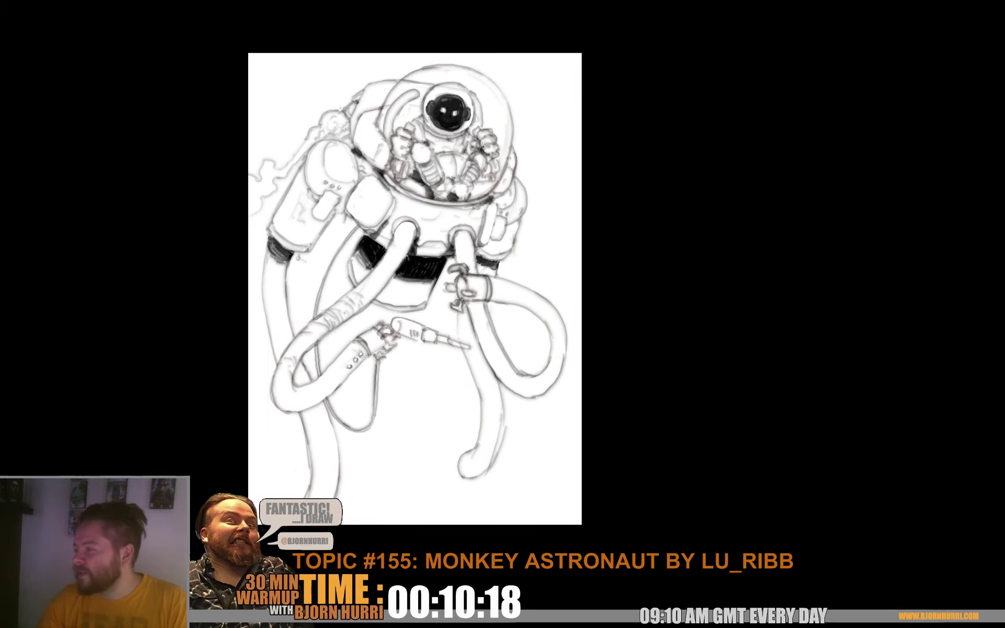
{"action": "left_click_drag", "start_coordinate": [301, 245], "coordinate": [299, 245]}
{"action": "right_click", "coordinate": [299, 245]}
{"action": "left_click", "coordinate": [399, 259]}
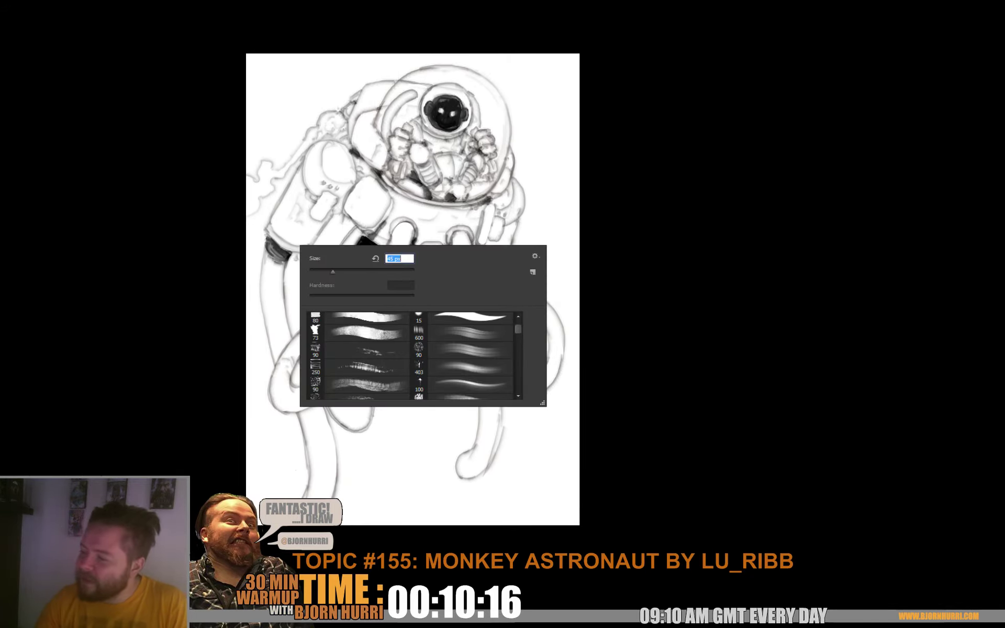
{"action": "key", "text": "Return"}
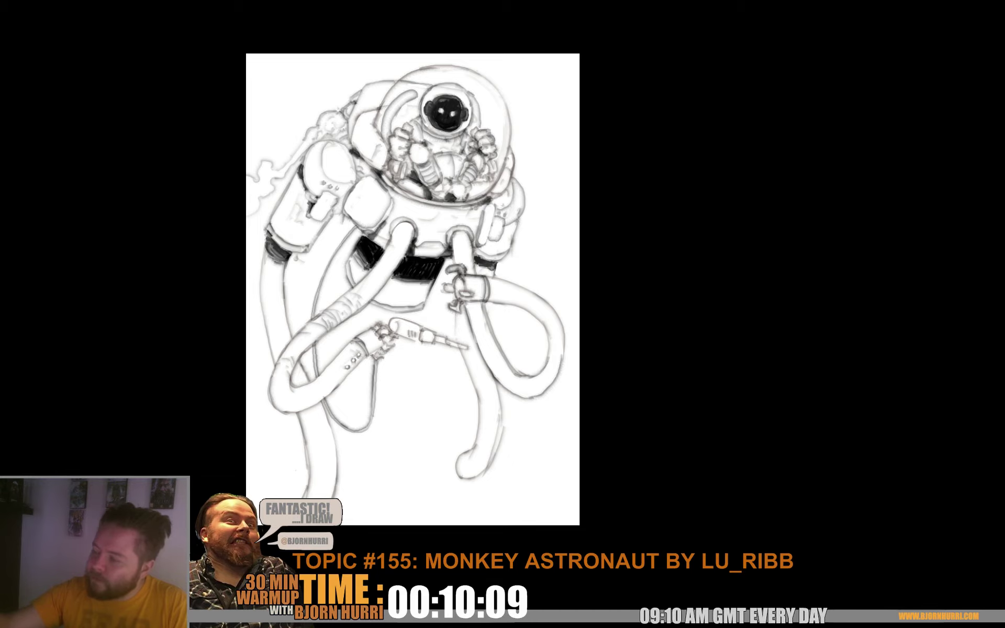
{"action": "scroll", "coordinate": [413, 289], "scroll_direction": "left", "scroll_amount": 1}
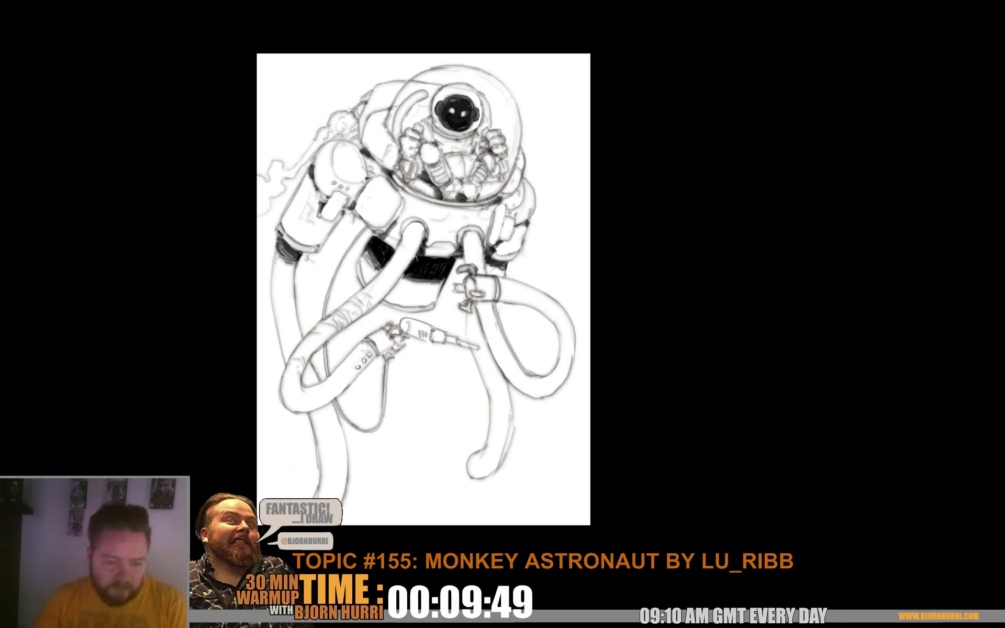
- Draw curved wrinkle lines on the long left rear arm, both above and below where the front arm crosses it
{"action": "left_click_drag", "start_coordinate": [423, 289], "coordinate": [440, 267]}
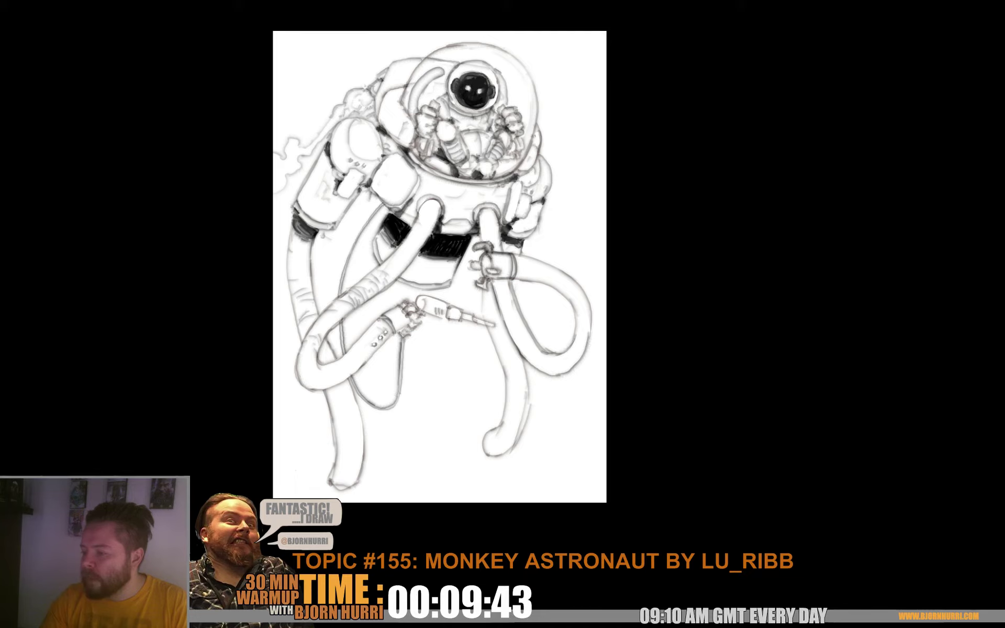
{"action": "left_click_drag", "start_coordinate": [365, 86], "coordinate": [363, 35]}
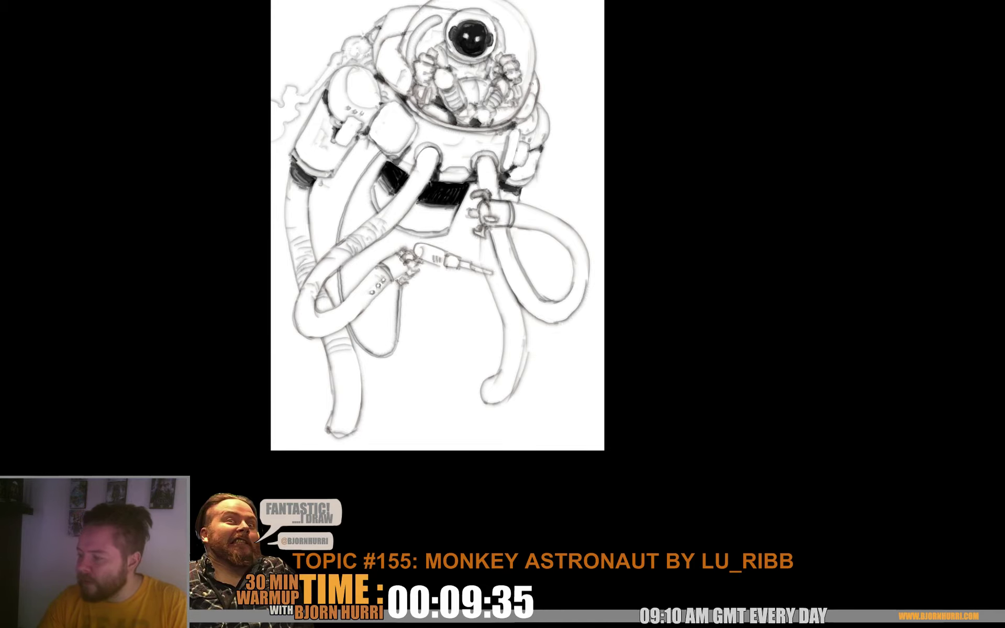
{"action": "scroll", "coordinate": [436, 225], "scroll_direction": "down", "scroll_amount": 1}
{"action": "scroll", "coordinate": [435, 218], "scroll_direction": "down", "scroll_amount": 1}
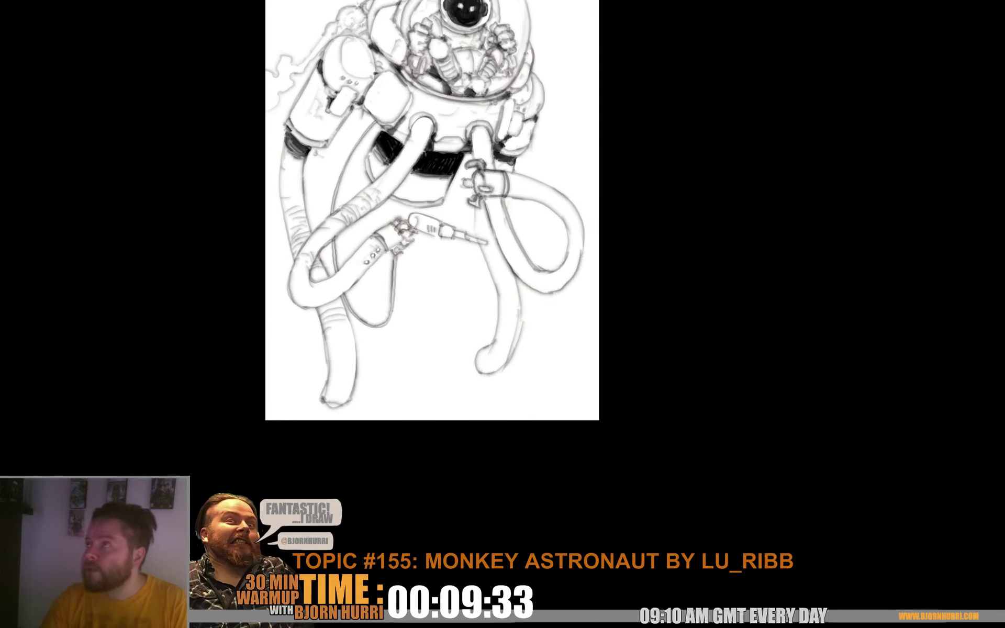
{"action": "scroll", "coordinate": [432, 210], "scroll_direction": "down", "scroll_amount": 1}
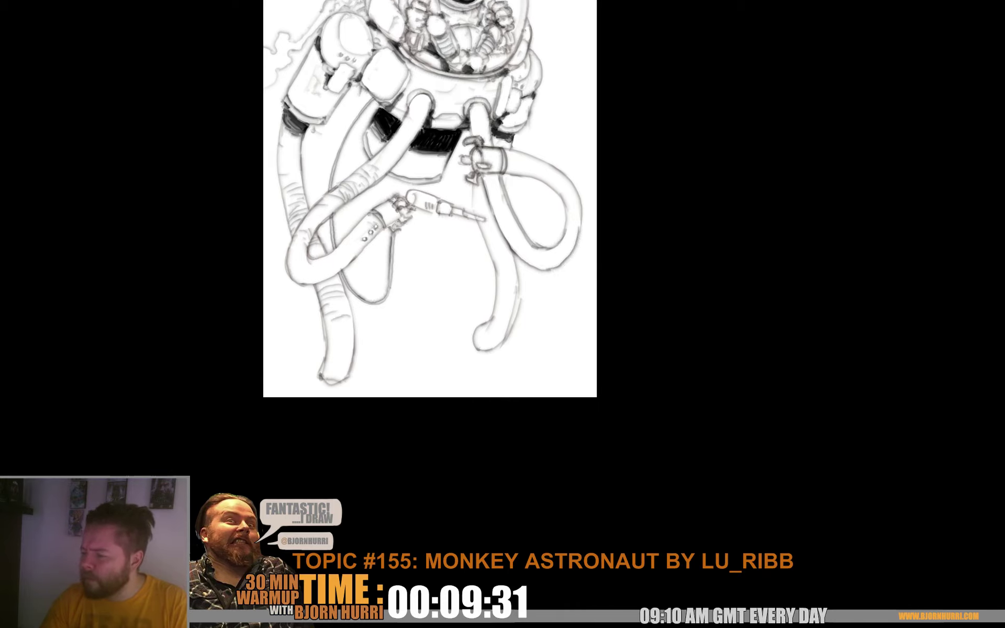
- Draw a cuff band and short mechanical fingers at the ends of both long rear arms
{"action": "scroll", "coordinate": [431, 199], "scroll_direction": "down", "scroll_amount": 3}
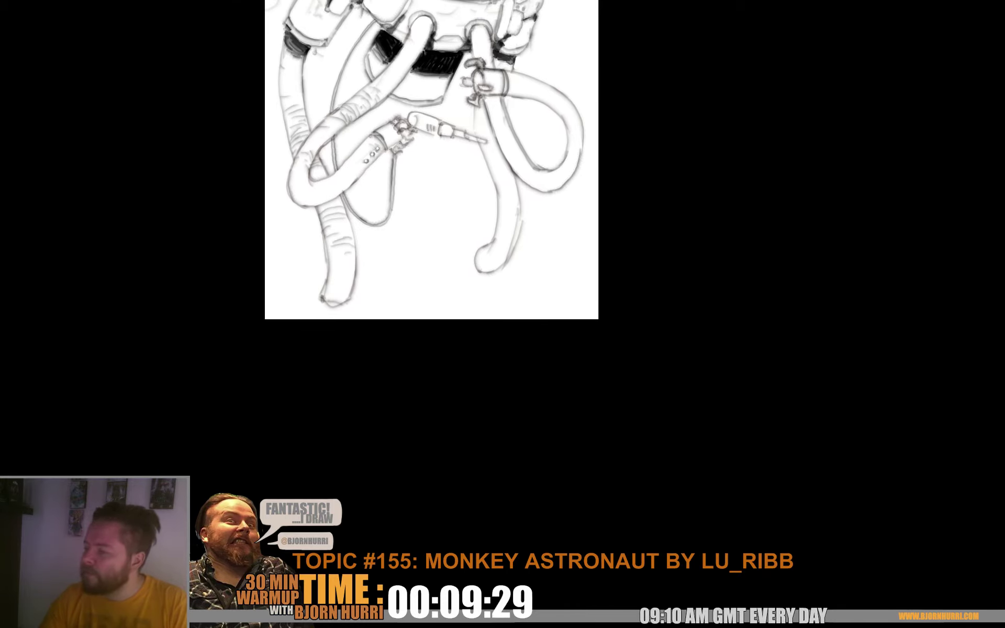
{"action": "mouse_move", "coordinate": [327, 277]}
{"action": "left_mouse_down"}
{"action": "mouse_move", "coordinate": [354, 280]}
{"action": "mouse_move", "coordinate": [323, 291]}
{"action": "mouse_move", "coordinate": [322, 313]}
{"action": "mouse_move", "coordinate": [321, 301]}
{"action": "mouse_move", "coordinate": [328, 315]}
{"action": "mouse_move", "coordinate": [346, 307]}
{"action": "left_mouse_up"}
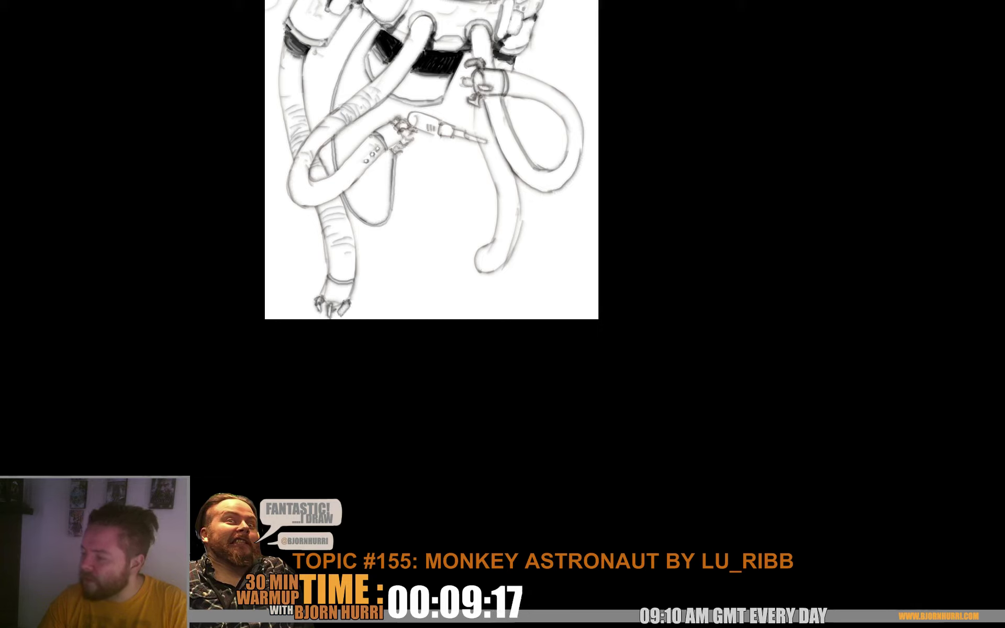
{"action": "mouse_move", "coordinate": [493, 242]}
{"action": "left_mouse_down"}
{"action": "mouse_move", "coordinate": [475, 269]}
{"action": "mouse_move", "coordinate": [483, 282]}
{"action": "left_mouse_up"}
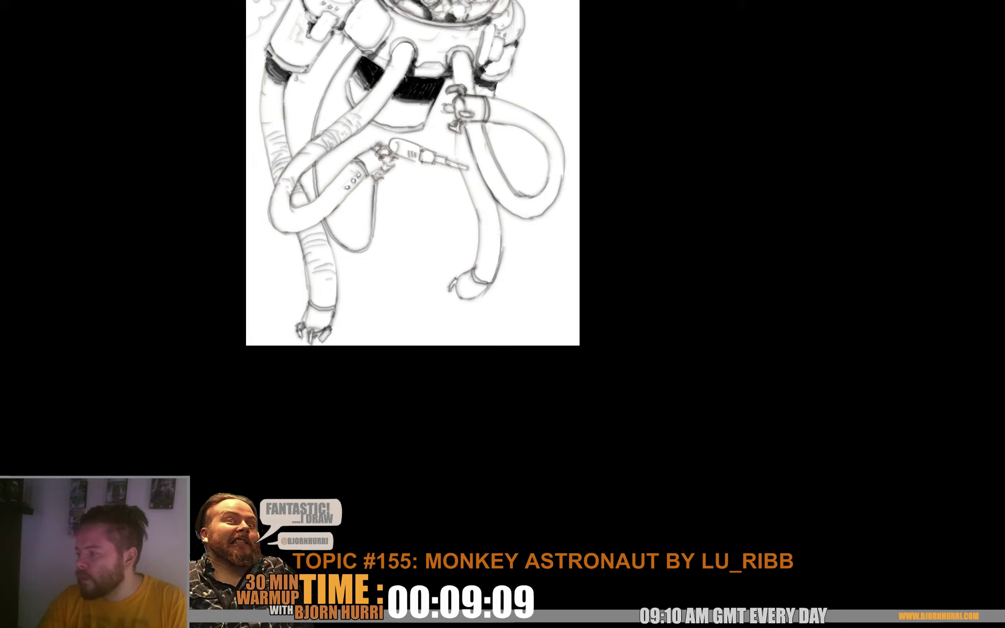
{"action": "left_click_drag", "start_coordinate": [453, 296], "coordinate": [464, 306]}
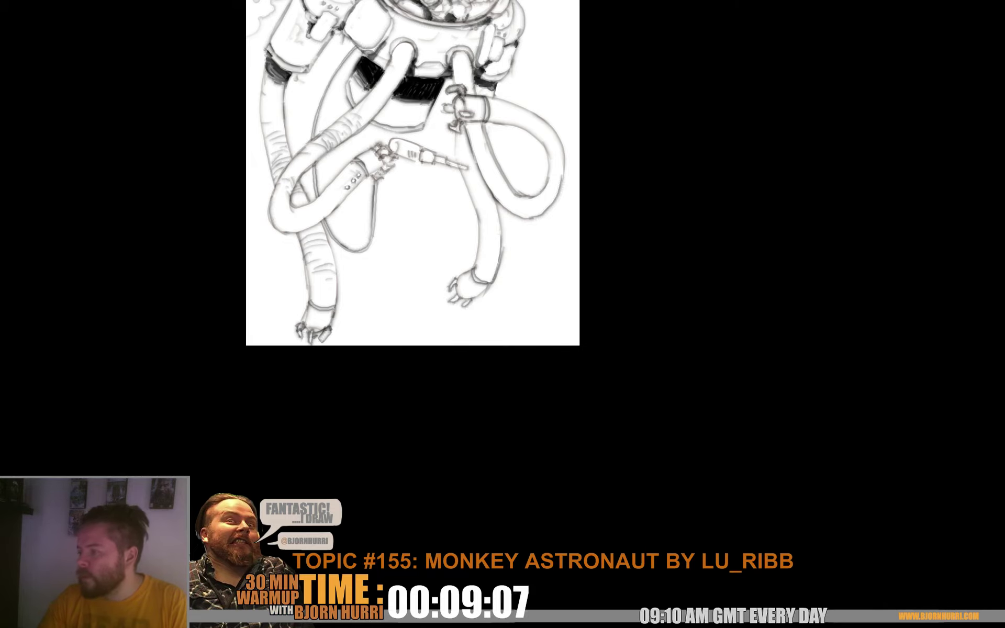
- Enlarge the canvas symmetrically around its centre with the Crop tool, adding white margins on all sides of the drawing
{"action": "left_click_drag", "start_coordinate": [350, 321], "coordinate": [296, 470]}
{"action": "key", "text": "c"}
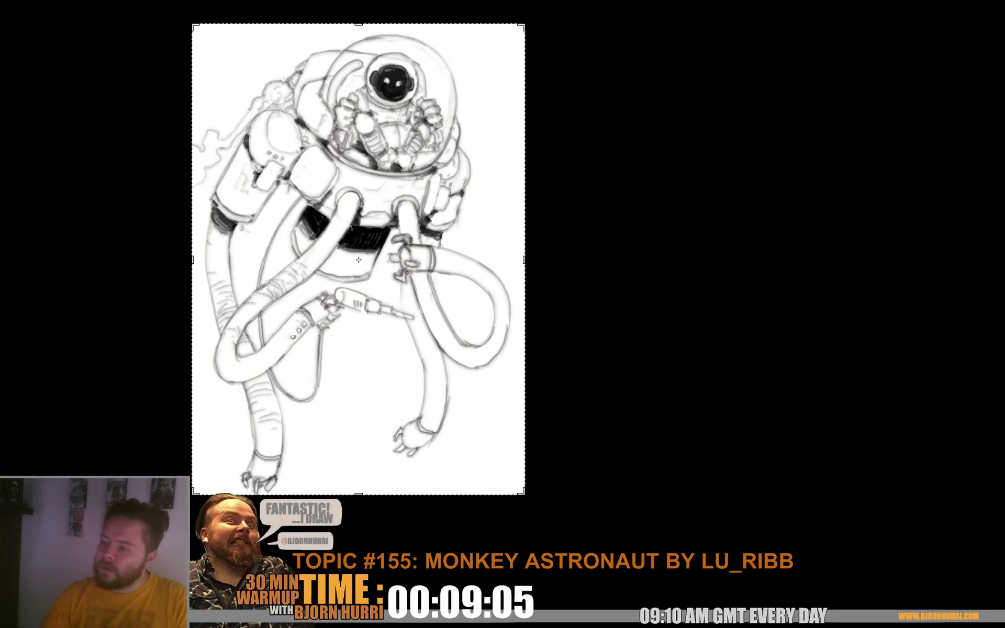
{"action": "left_click_drag", "start_coordinate": [191, 495], "coordinate": [155, 532]}
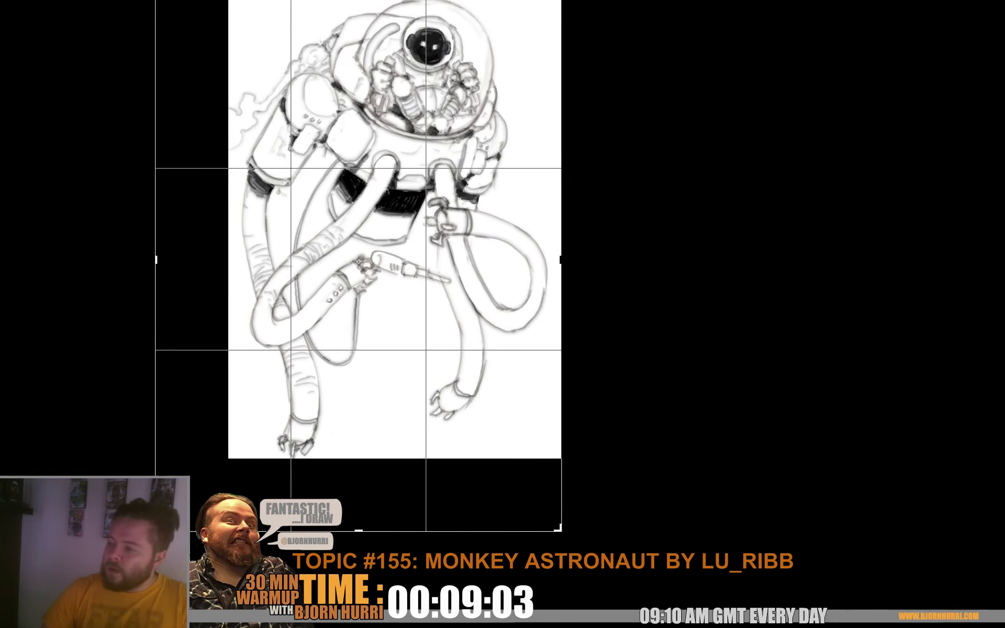
{"action": "key", "text": "Escape"}
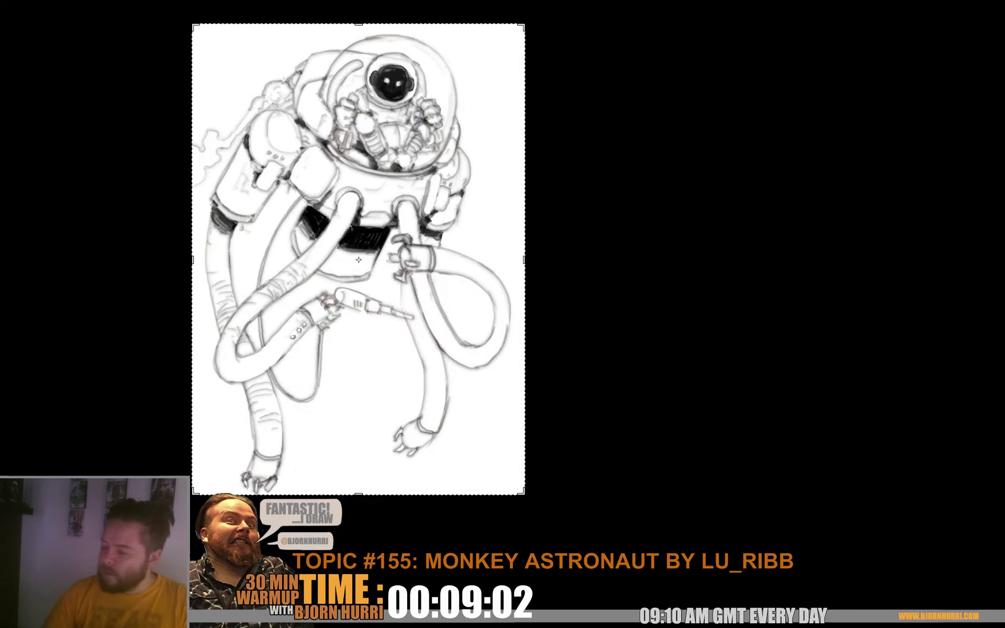
{"action": "left_click_drag", "start_coordinate": [192, 494], "coordinate": [149, 533]}
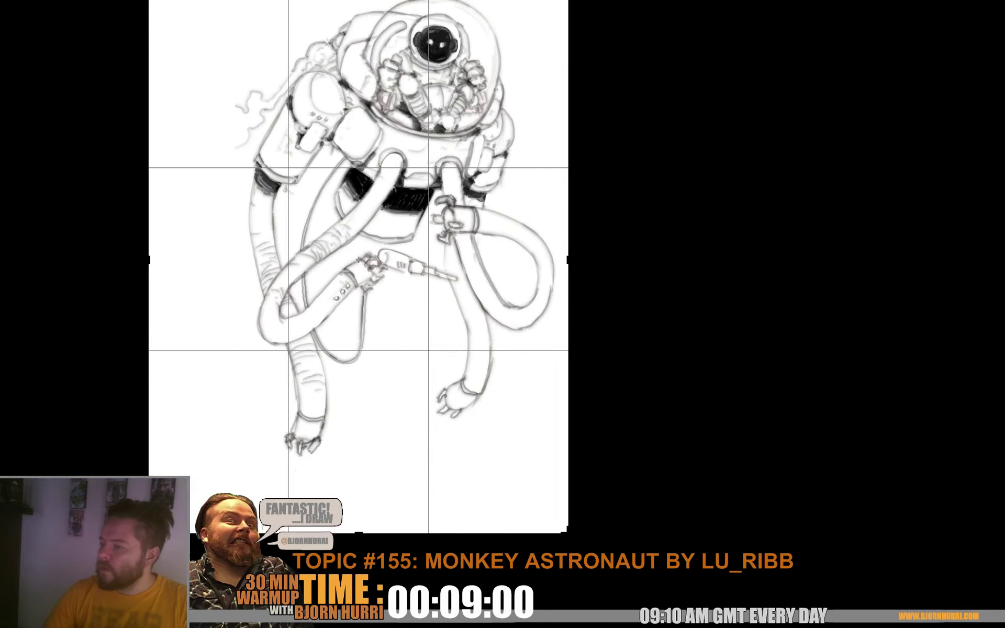
{"action": "left_click_drag", "start_coordinate": [359, 260], "coordinate": [346, 308]}
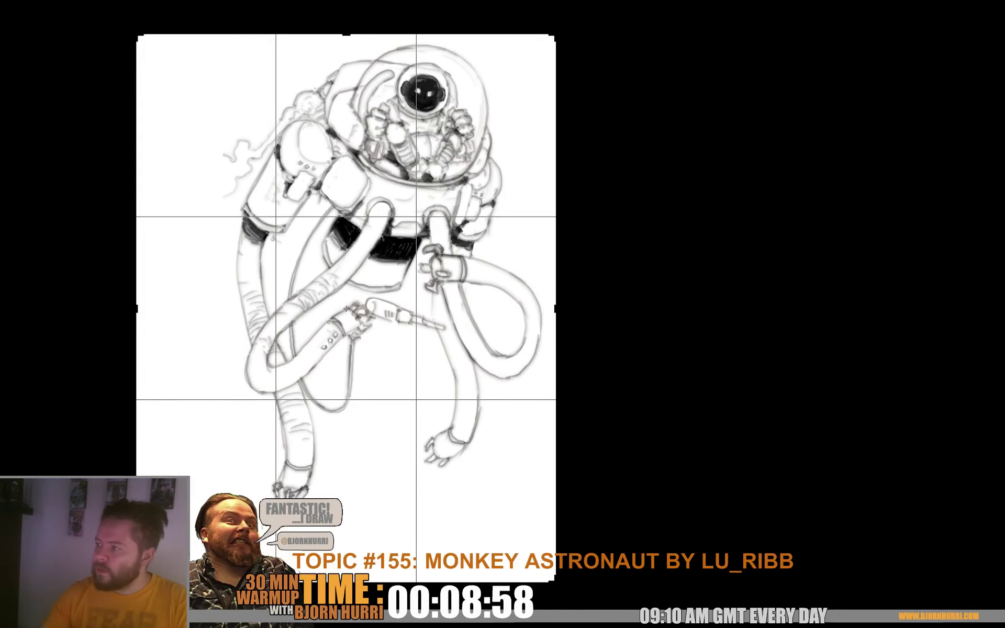
{"action": "left_click_drag", "start_coordinate": [556, 34], "coordinate": [560, 28]}
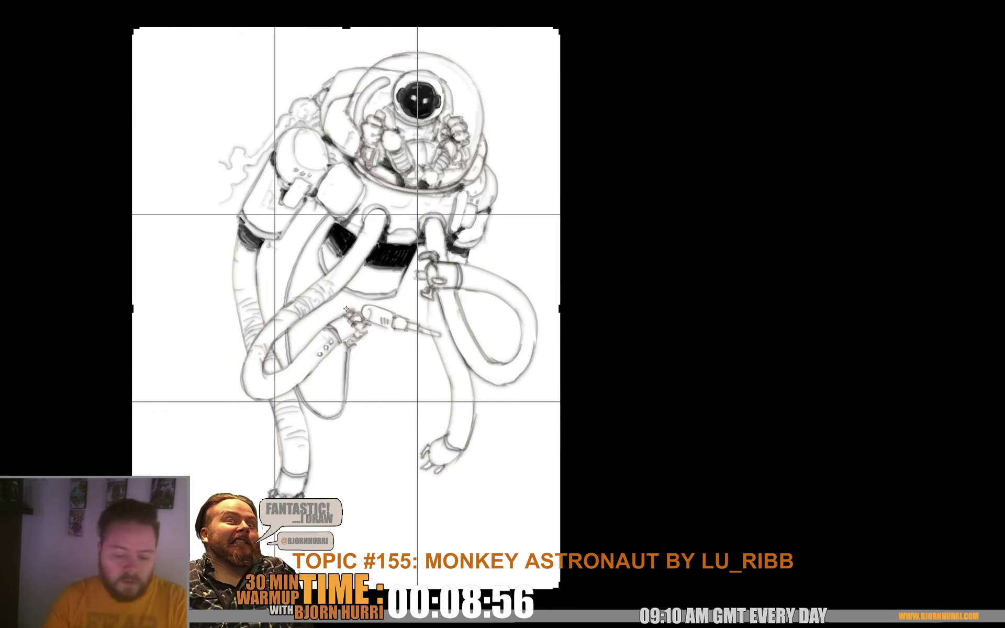
{"action": "key", "text": "Return"}
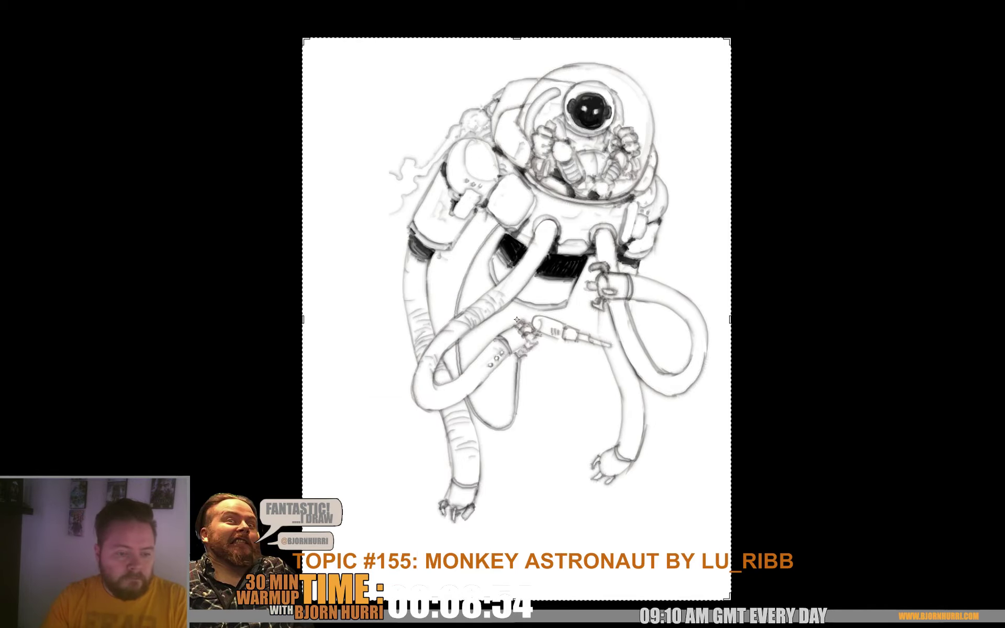
- Extend the smoke trail beside the left shoulder with the Brush into a large puffy cloud in the new margin
{"action": "key", "text": "b"}
{"action": "left_click_drag", "start_coordinate": [523, 328], "coordinate": [513, 297]}
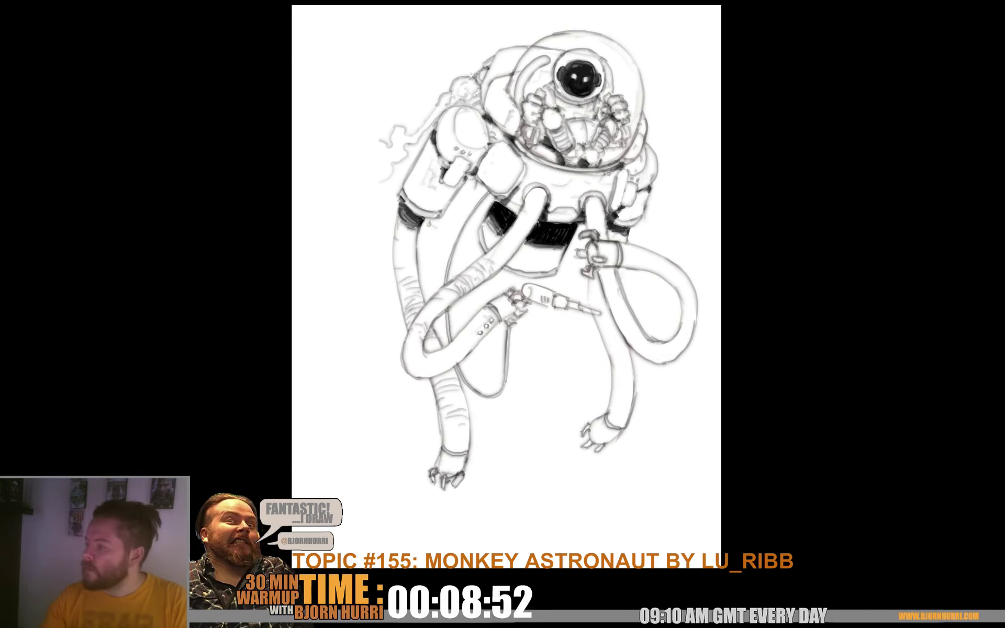
{"action": "mouse_move", "coordinate": [365, 161]}
{"action": "left_mouse_down"}
{"action": "mouse_move", "coordinate": [325, 208]}
{"action": "mouse_move", "coordinate": [339, 247]}
{"action": "mouse_move", "coordinate": [370, 204]}
{"action": "left_mouse_up"}
- Draw thin smoke trails swelling into clouds from both rear hands, plus a smoke cloud behind the looped right arm
{"action": "mouse_move", "coordinate": [524, 329]}
{"action": "left_mouse_down"}
{"action": "mouse_move", "coordinate": [470, 293]}
{"action": "mouse_move", "coordinate": [463, 213]}
{"action": "left_mouse_up"}
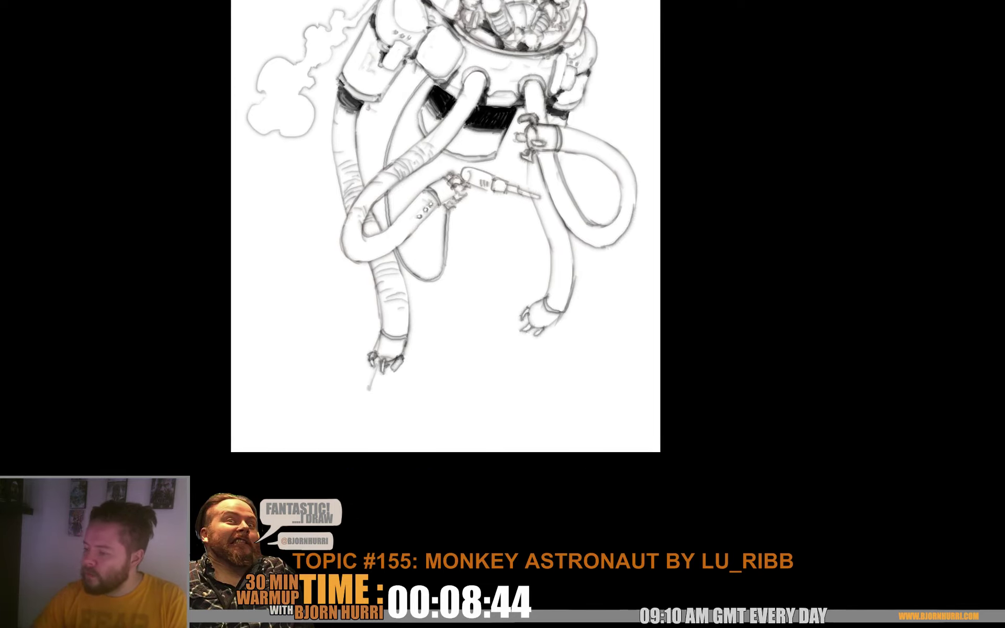
{"action": "mouse_move", "coordinate": [368, 378]}
{"action": "left_mouse_down"}
{"action": "mouse_move", "coordinate": [347, 411]}
{"action": "mouse_move", "coordinate": [343, 443]}
{"action": "mouse_move", "coordinate": [373, 433]}
{"action": "mouse_move", "coordinate": [364, 427]}
{"action": "mouse_move", "coordinate": [380, 389]}
{"action": "left_mouse_up"}
{"action": "scroll", "coordinate": [446, 227], "scroll_direction": "down", "scroll_amount": 1}
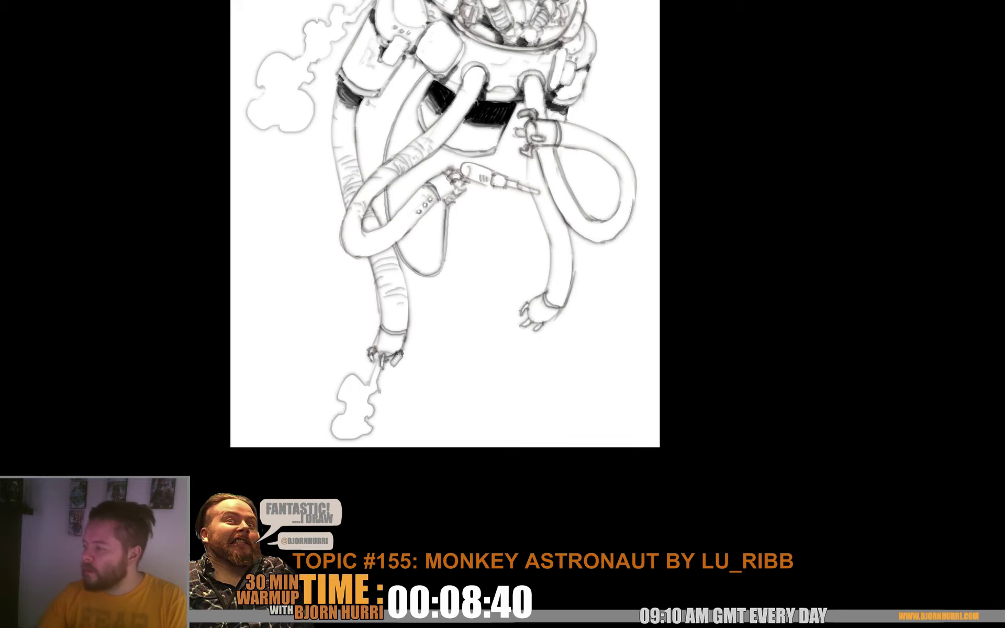
{"action": "left_click_drag", "start_coordinate": [523, 320], "coordinate": [516, 325]}
{"action": "mouse_move", "coordinate": [475, 365]}
{"action": "left_mouse_down"}
{"action": "mouse_move", "coordinate": [425, 401]}
{"action": "mouse_move", "coordinate": [454, 406]}
{"action": "mouse_move", "coordinate": [484, 386]}
{"action": "mouse_move", "coordinate": [490, 353]}
{"action": "mouse_move", "coordinate": [521, 326]}
{"action": "mouse_move", "coordinate": [447, 412]}
{"action": "mouse_move", "coordinate": [440, 439]}
{"action": "left_mouse_up"}
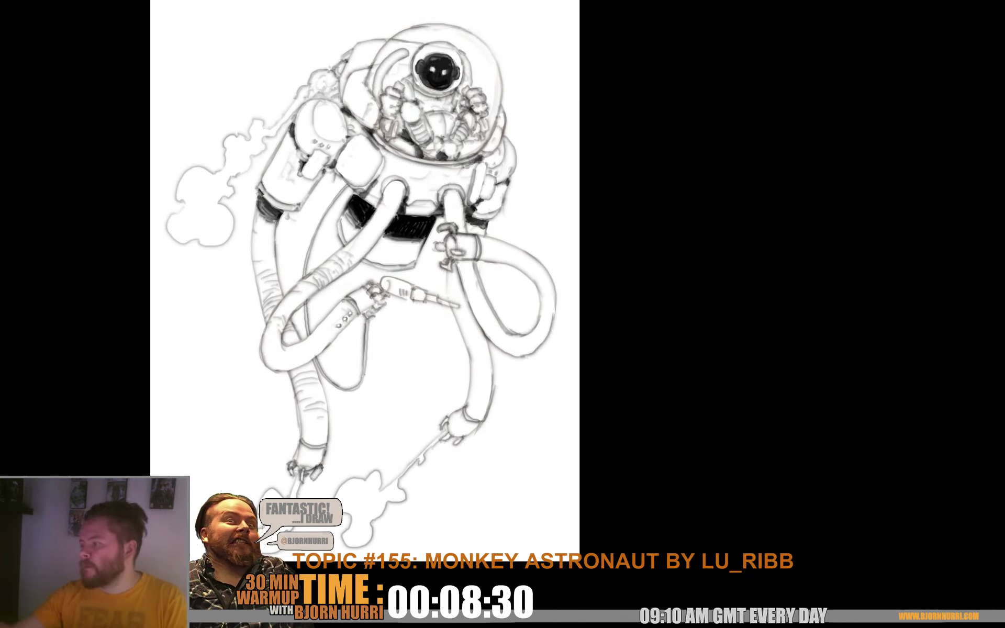
{"action": "mouse_move", "coordinate": [505, 231]}
{"action": "left_mouse_down"}
{"action": "mouse_move", "coordinate": [556, 284]}
{"action": "mouse_move", "coordinate": [516, 291]}
{"action": "mouse_move", "coordinate": [494, 264]}
{"action": "left_mouse_up"}
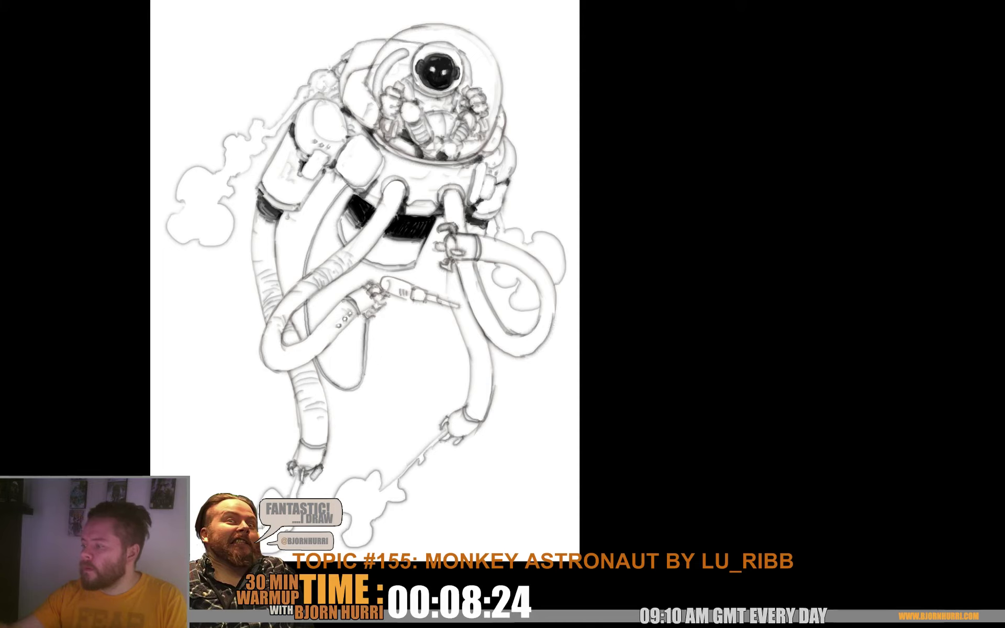
{"action": "left_click_drag", "start_coordinate": [497, 221], "coordinate": [491, 244]}
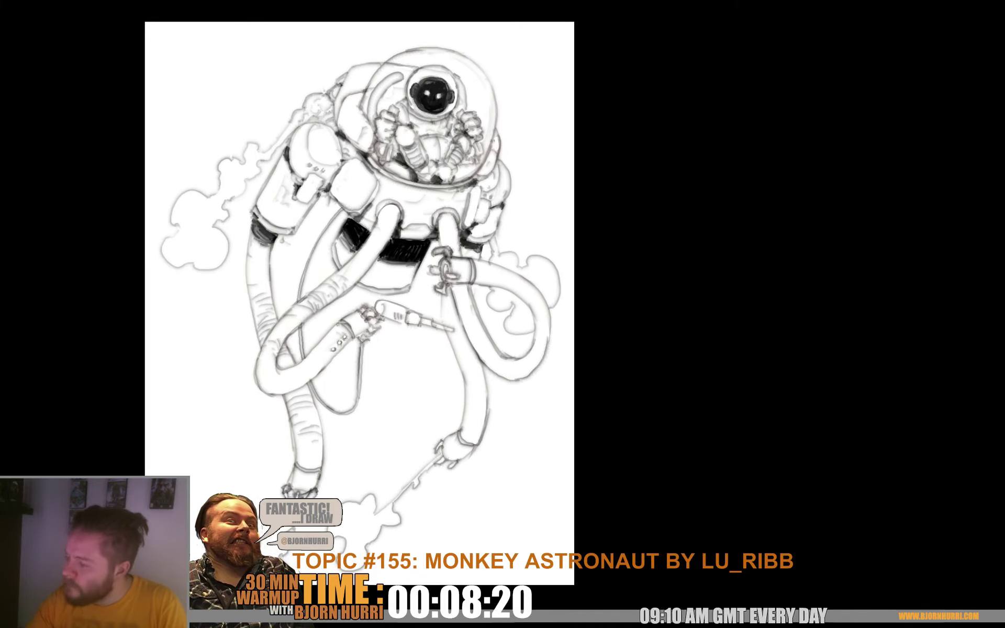
- Letter NASA along both front arms near the cuffs, and add three small round studs on the looped right arm
{"action": "mouse_move", "coordinate": [361, 302]}
{"action": "left_mouse_down"}
{"action": "mouse_move", "coordinate": [340, 335]}
{"action": "mouse_move", "coordinate": [341, 301]}
{"action": "left_mouse_up"}
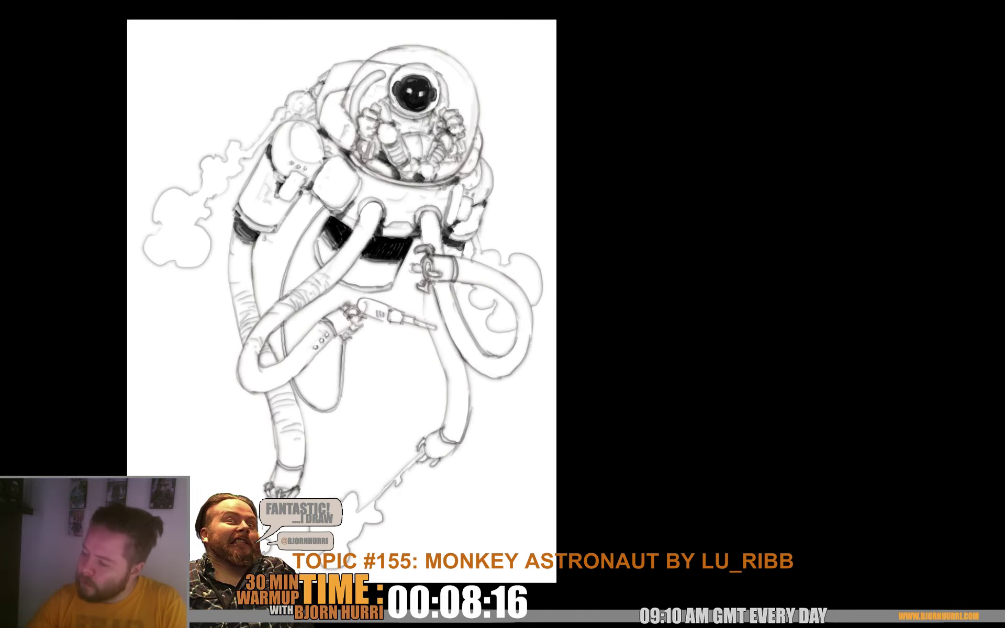
{"action": "mouse_move", "coordinate": [284, 370]}
{"action": "left_mouse_down"}
{"action": "mouse_move", "coordinate": [292, 376]}
{"action": "mouse_move", "coordinate": [308, 356]}
{"action": "left_mouse_up"}
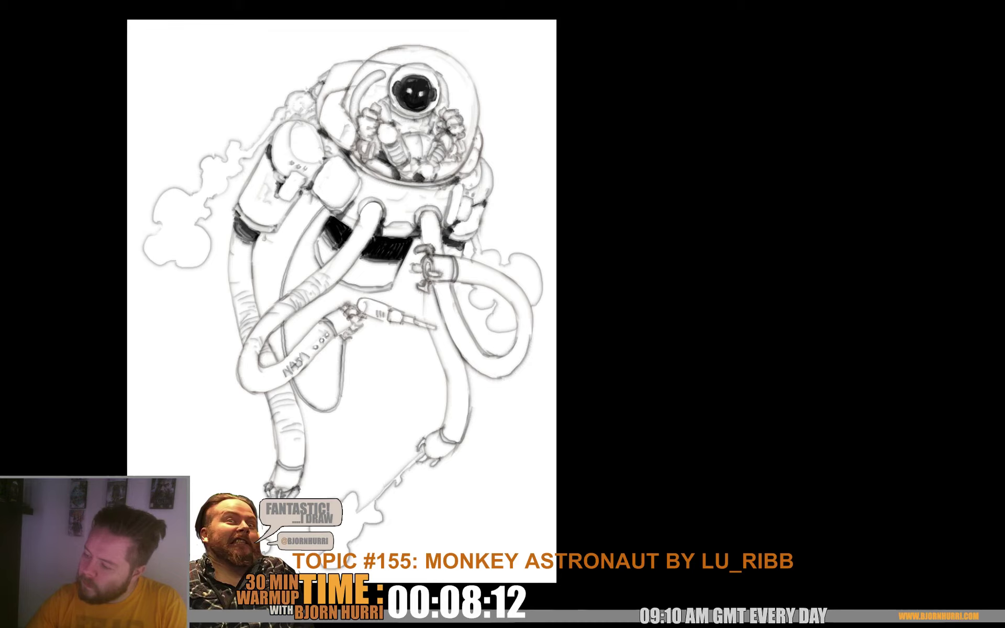
{"action": "left_click_drag", "start_coordinate": [342, 314], "coordinate": [341, 281]}
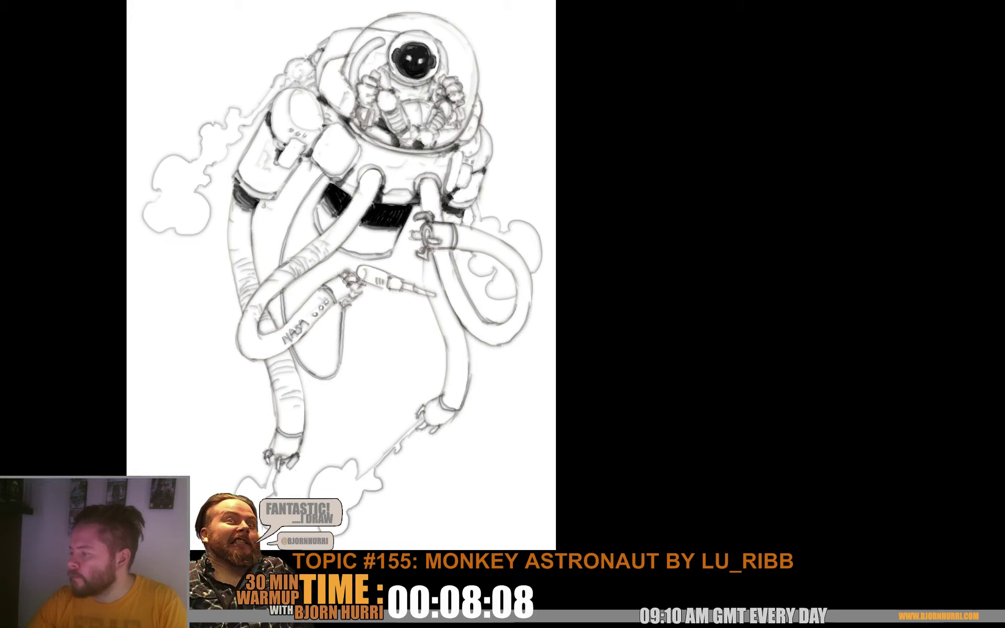
{"action": "mouse_move", "coordinate": [471, 240]}
{"action": "left_mouse_down"}
{"action": "mouse_move", "coordinate": [511, 260]}
{"action": "mouse_move", "coordinate": [513, 243]}
{"action": "mouse_move", "coordinate": [522, 266]}
{"action": "left_mouse_up"}
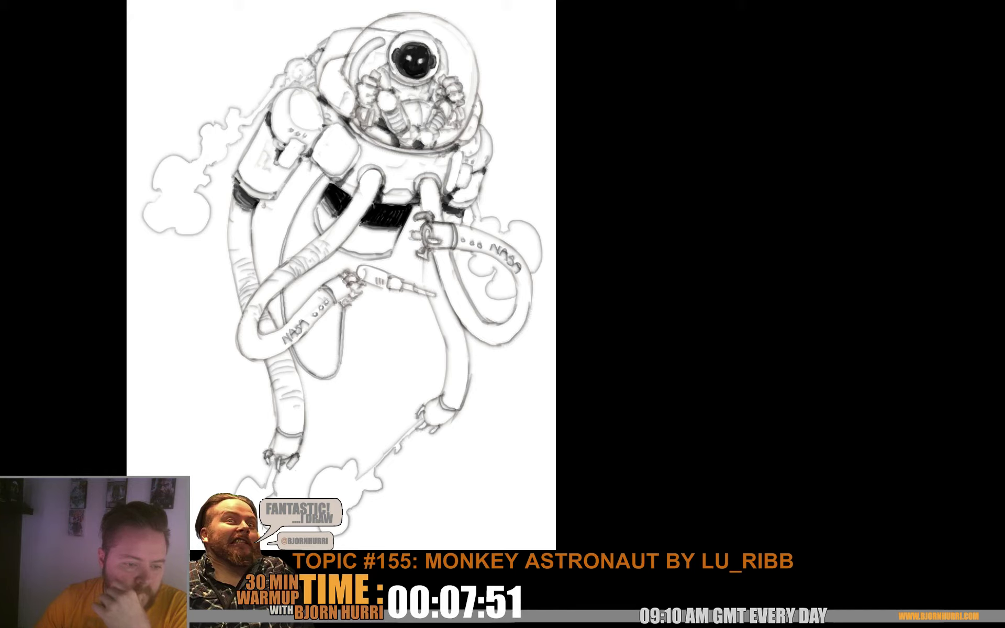
- Draw panel lines on the chest between the two arm sockets and short stripe markings on the back casing beside the dome
{"action": "left_click_drag", "start_coordinate": [340, 275], "coordinate": [347, 304]}
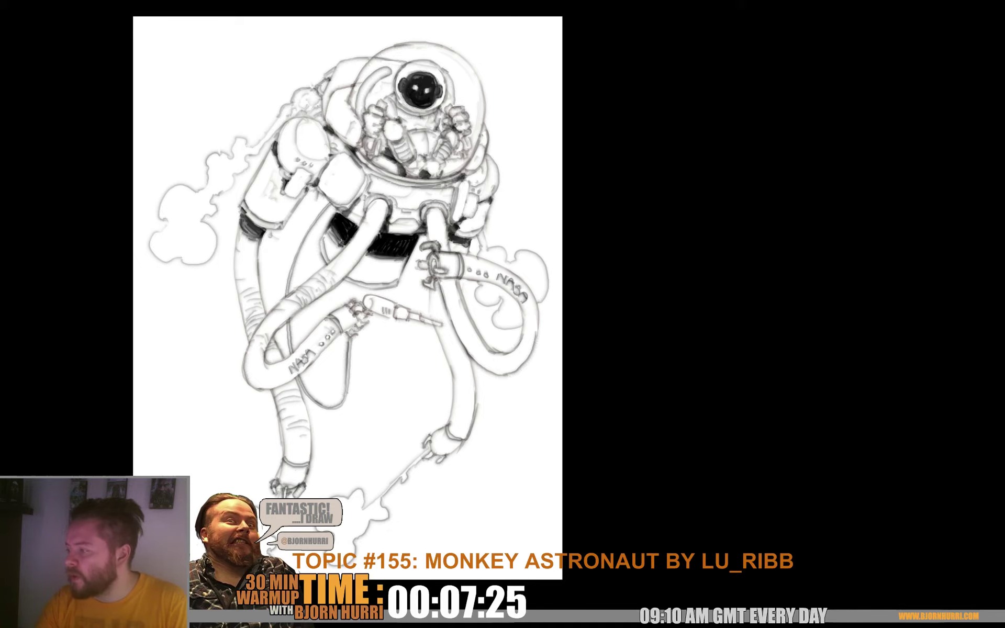
{"action": "left_click_drag", "start_coordinate": [347, 298], "coordinate": [357, 393]}
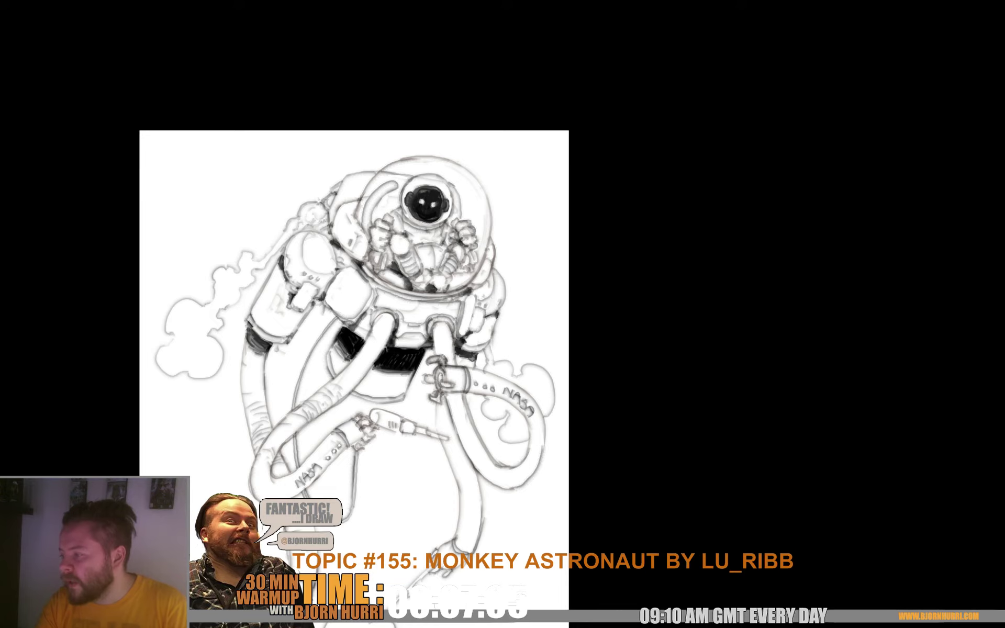
{"action": "left_click_drag", "start_coordinate": [354, 367], "coordinate": [324, 370]}
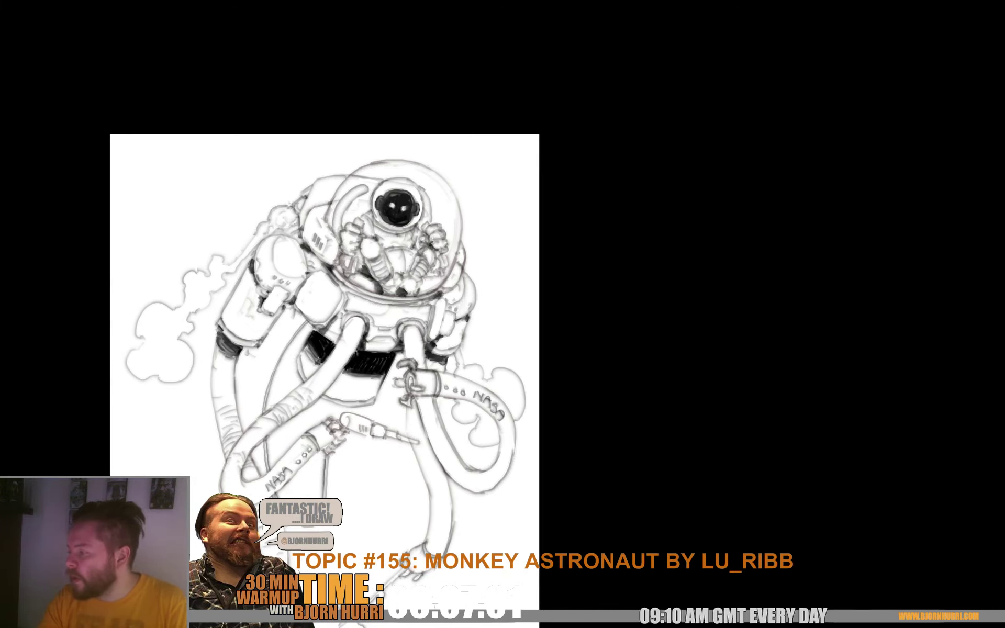
- Add curved wrinkle lines along the upper part of the left front arm and around the looped right arm
{"action": "scroll", "coordinate": [324, 366], "scroll_direction": "down", "scroll_amount": 2}
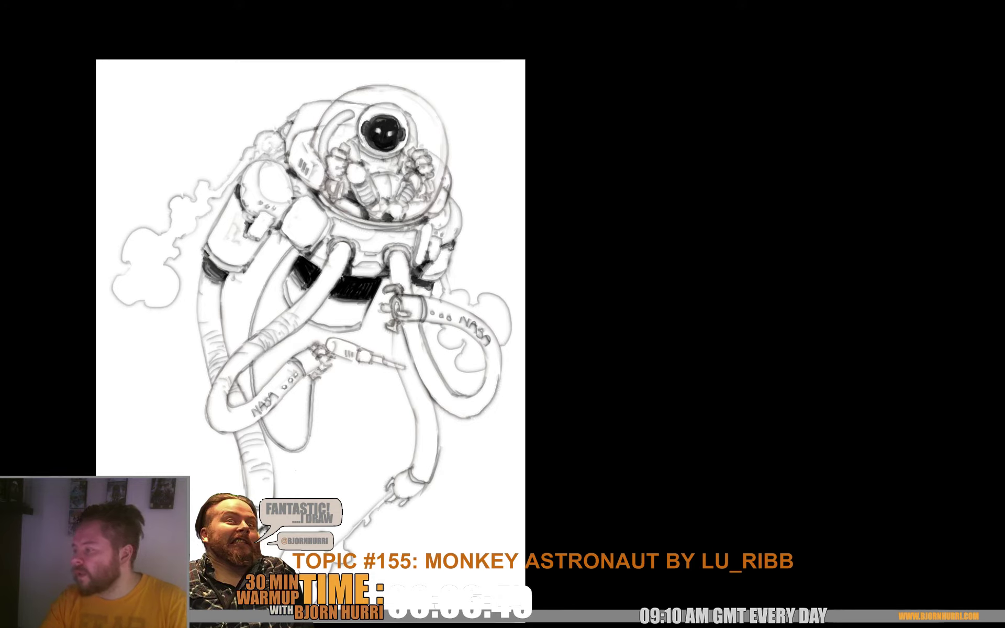
{"action": "scroll", "coordinate": [311, 267], "scroll_direction": "down", "scroll_amount": 2}
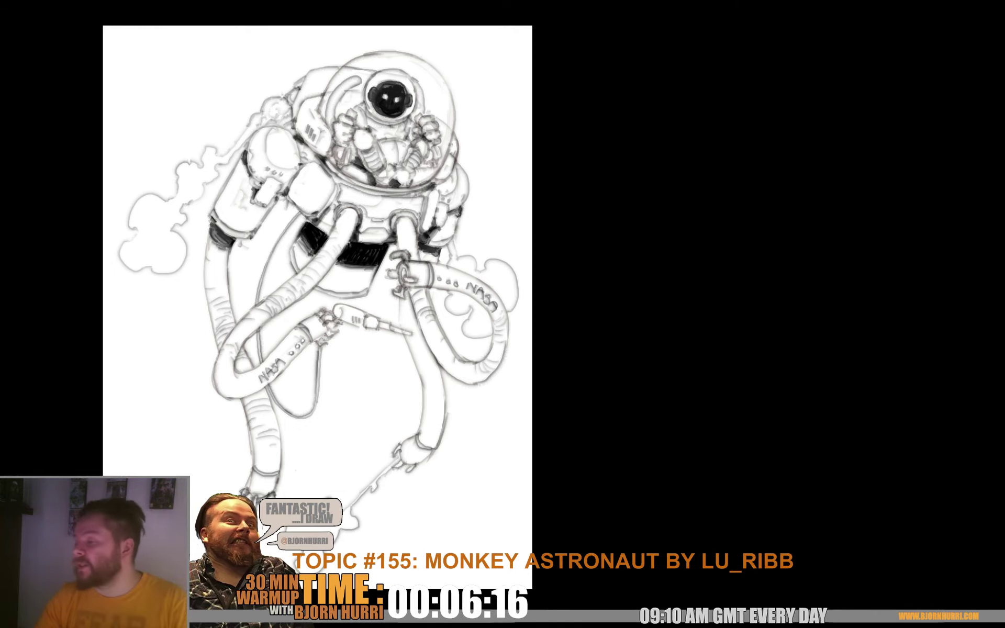
{"action": "left_click_drag", "start_coordinate": [317, 251], "coordinate": [340, 323]}
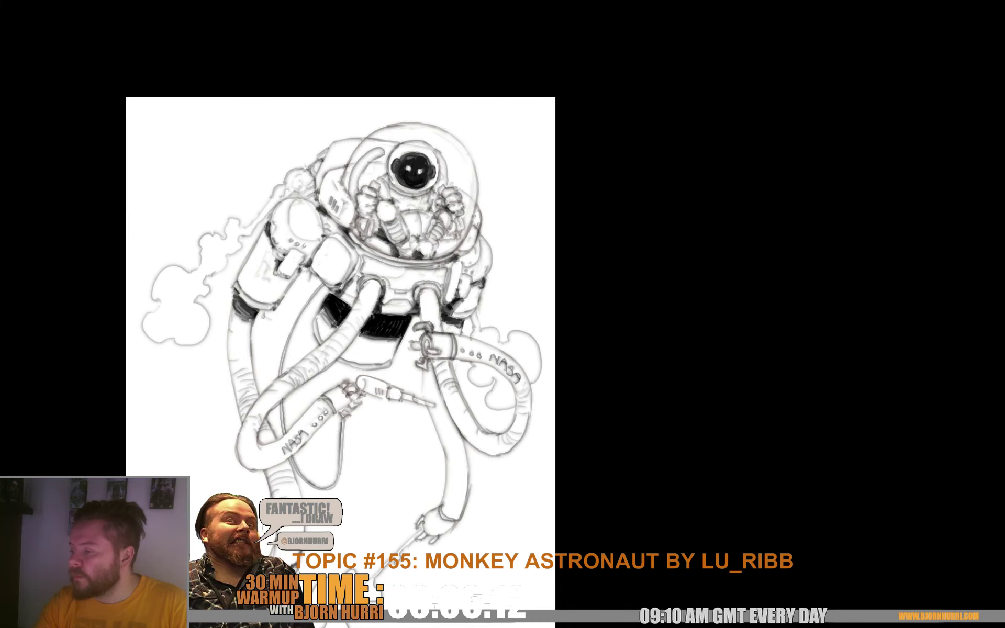
{"action": "left_click_drag", "start_coordinate": [349, 276], "coordinate": [334, 270]}
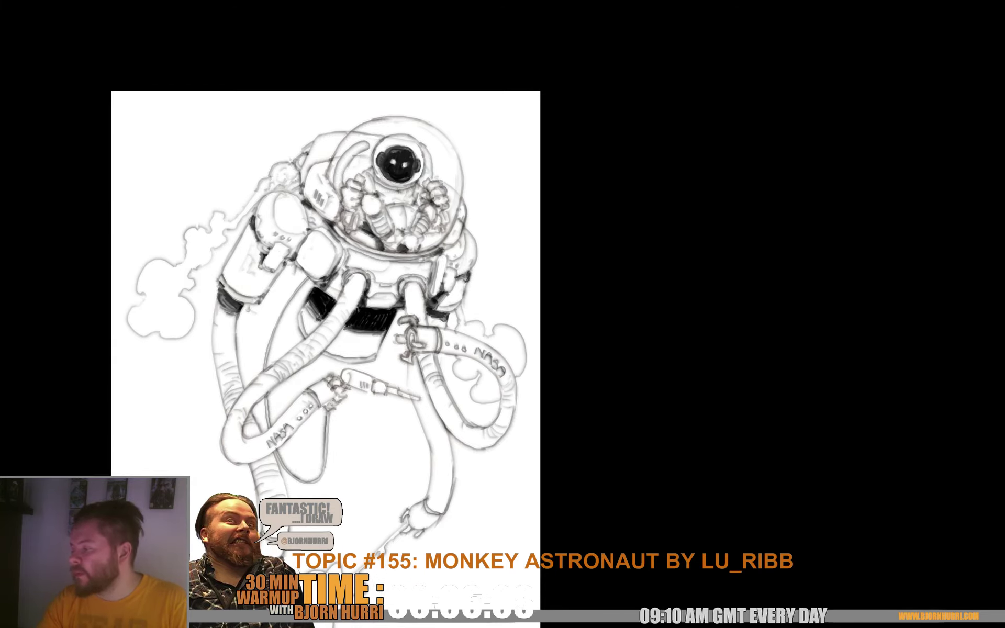
{"action": "left_click_drag", "start_coordinate": [434, 257], "coordinate": [434, 257]}
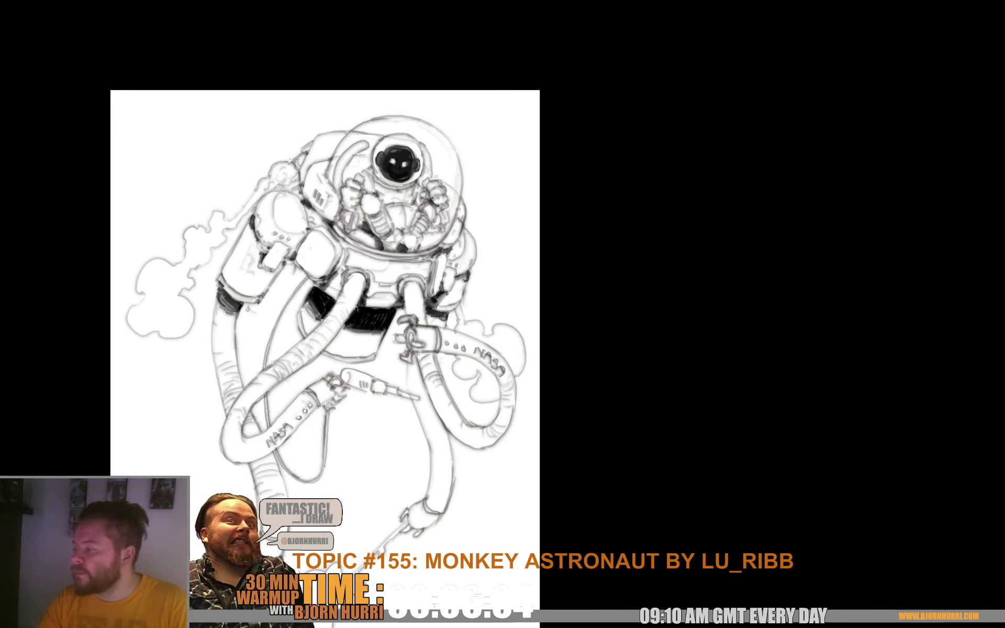
- Draw small dark-shaded mechanical parts beneath the square box between the left shoulder and the chest
{"action": "mouse_move", "coordinate": [325, 314]}
{"action": "left_mouse_down"}
{"action": "mouse_move", "coordinate": [313, 123]}
{"action": "mouse_move", "coordinate": [317, 201]}
{"action": "mouse_move", "coordinate": [366, 220]}
{"action": "mouse_move", "coordinate": [341, 268]}
{"action": "left_mouse_up"}
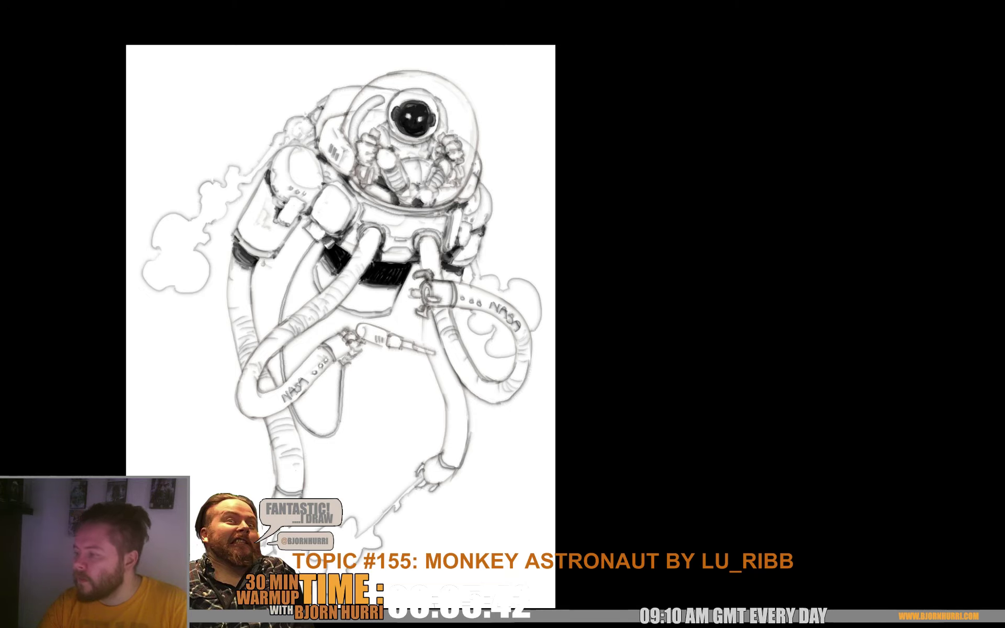
{"action": "left_click_drag", "start_coordinate": [329, 245], "coordinate": [326, 245]}
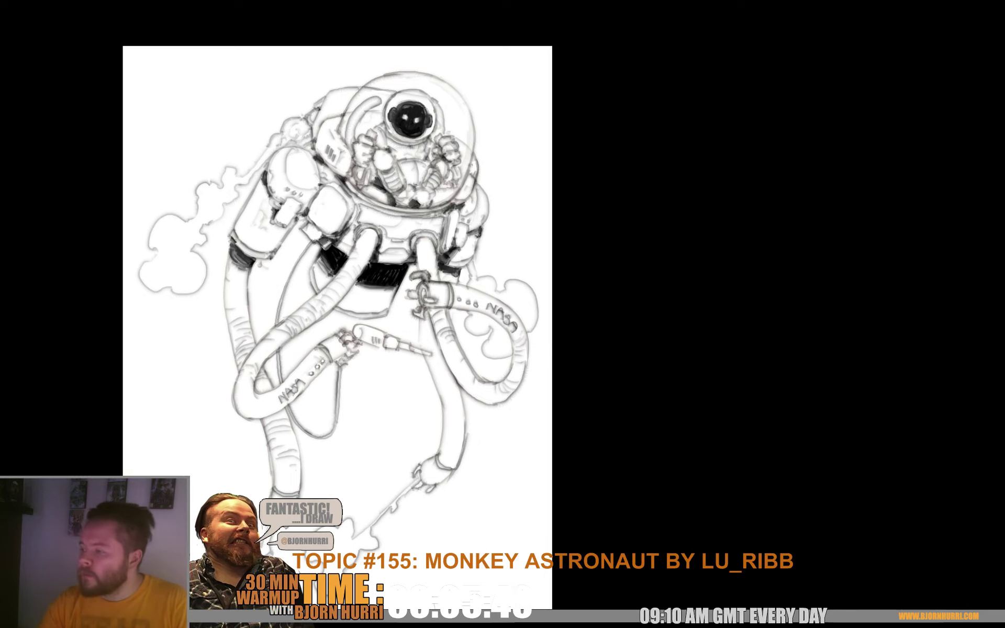
{"action": "left_click_drag", "start_coordinate": [337, 314], "coordinate": [328, 336]}
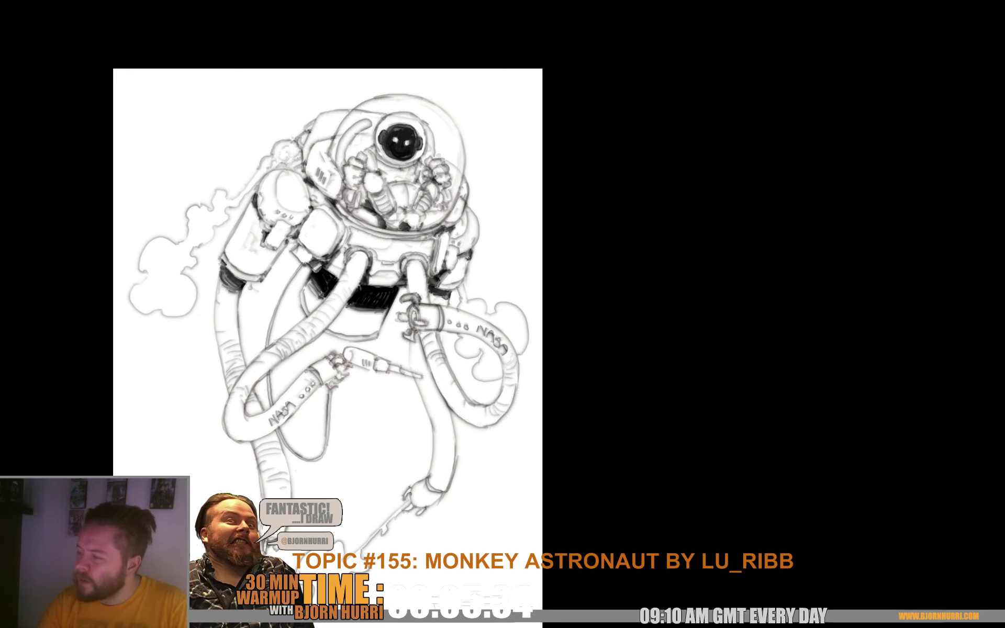
{"action": "left_click_drag", "start_coordinate": [327, 336], "coordinate": [340, 346]}
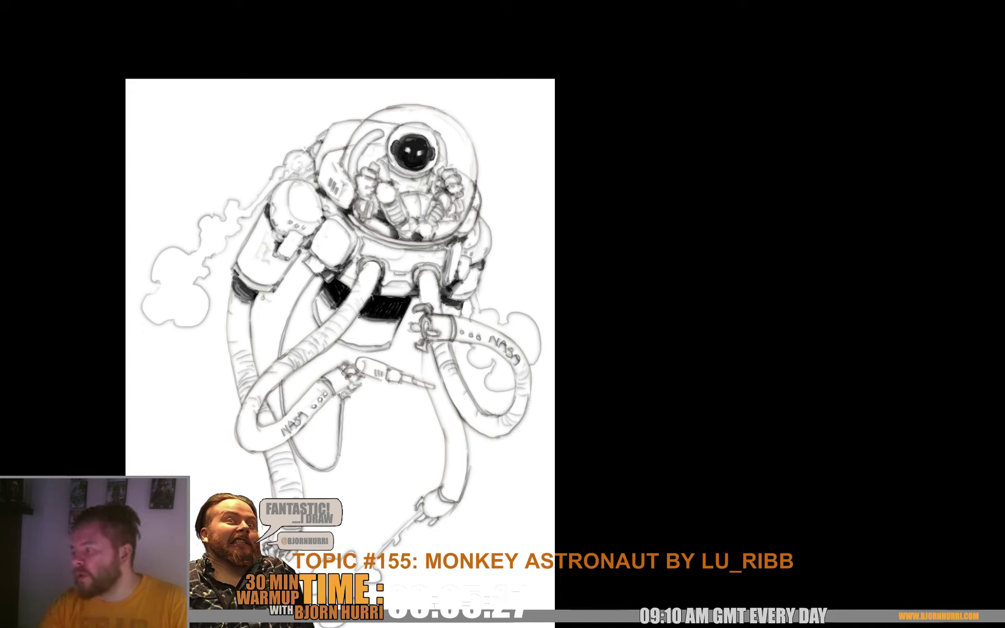
{"action": "scroll", "coordinate": [340, 335], "scroll_direction": "down", "scroll_amount": 1}
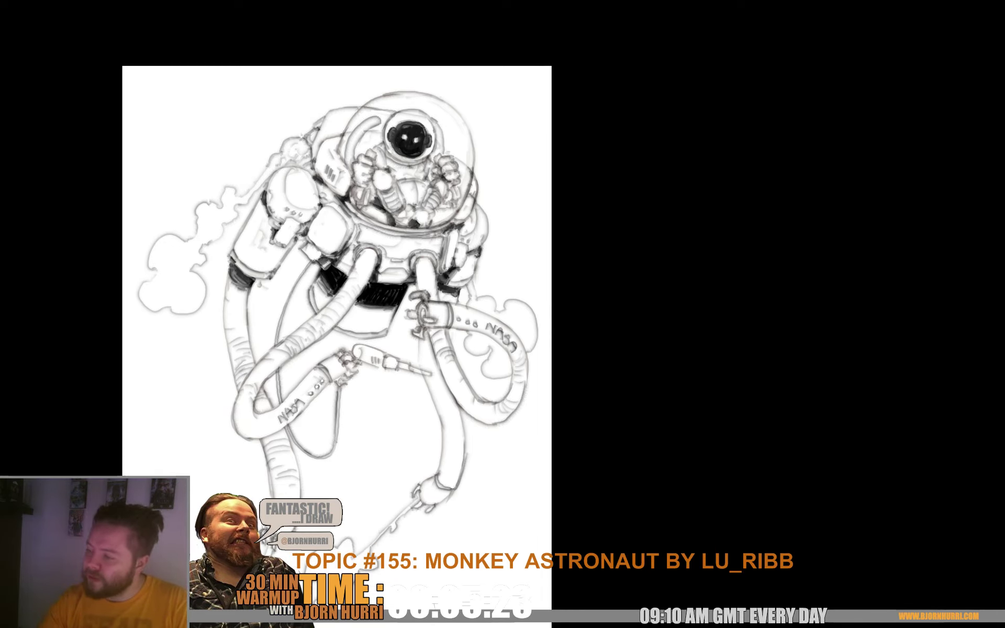
- Draw a small triangle marking near the lower edge of the left upper-arm casing
{"action": "scroll", "coordinate": [336, 335], "scroll_direction": "down", "scroll_amount": 1}
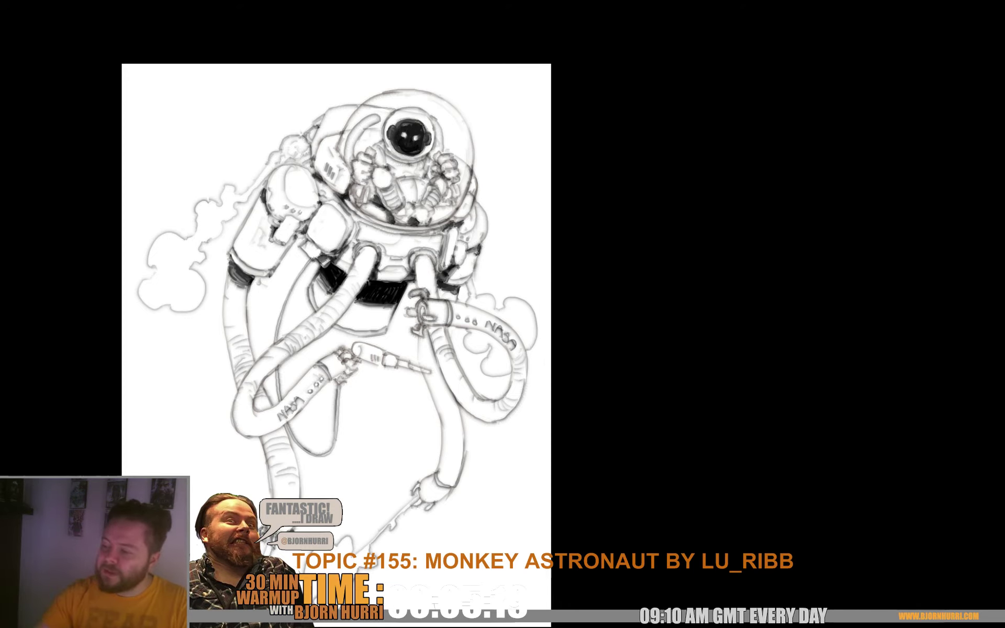
{"action": "scroll", "coordinate": [337, 335], "scroll_direction": "up", "scroll_amount": 1}
{"action": "scroll", "coordinate": [340, 335], "scroll_direction": "down", "scroll_amount": 1}
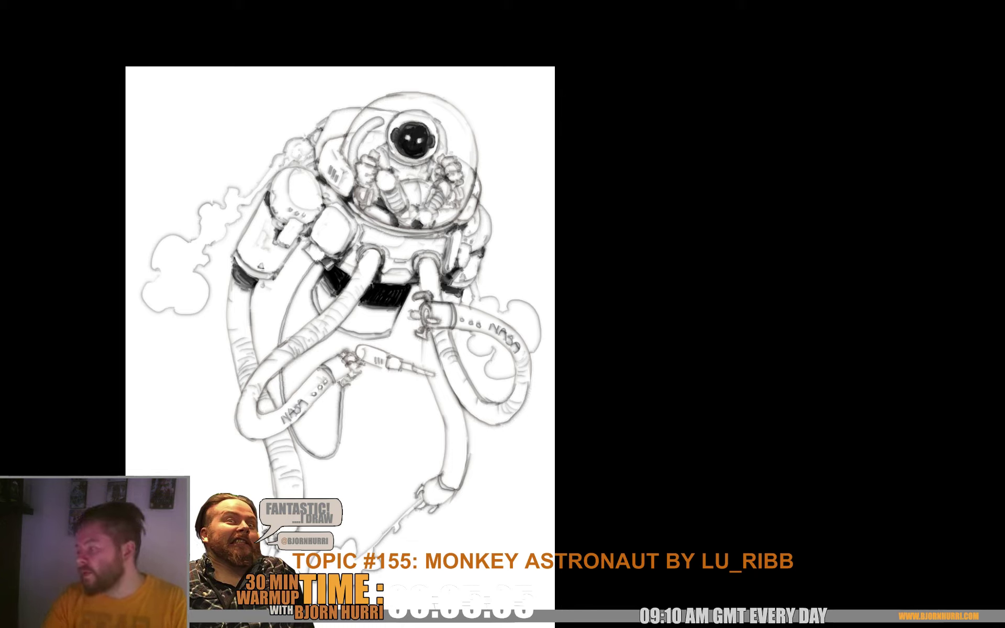
- Extend the smoke cloud behind the looped right arm past its outer edge, undoing and redrawing the last stroke
{"action": "scroll", "coordinate": [339, 335], "scroll_direction": "down", "scroll_amount": 1}
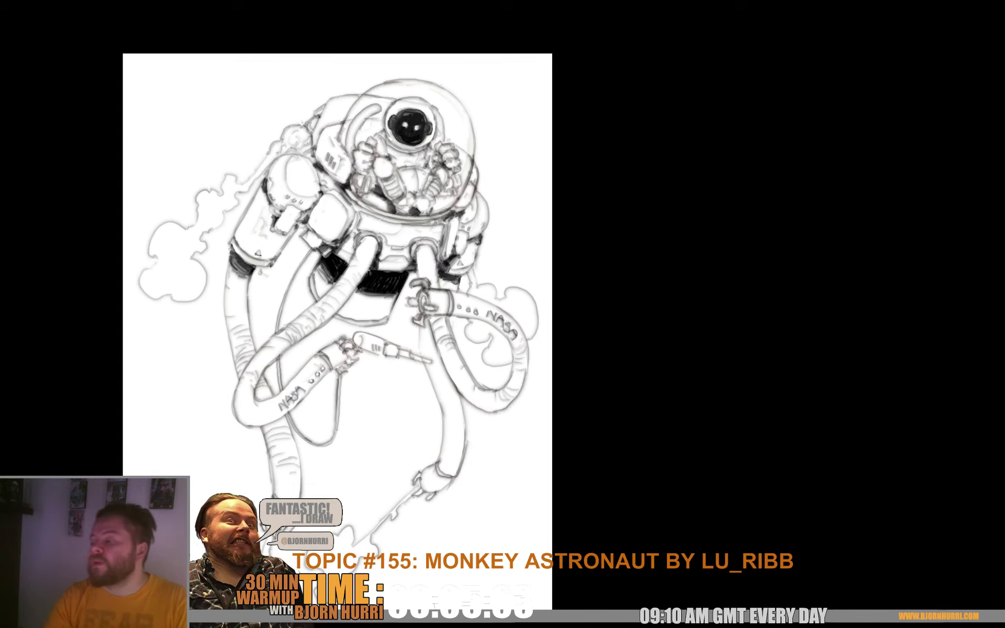
{"action": "scroll", "coordinate": [337, 304], "scroll_direction": "down", "scroll_amount": 2}
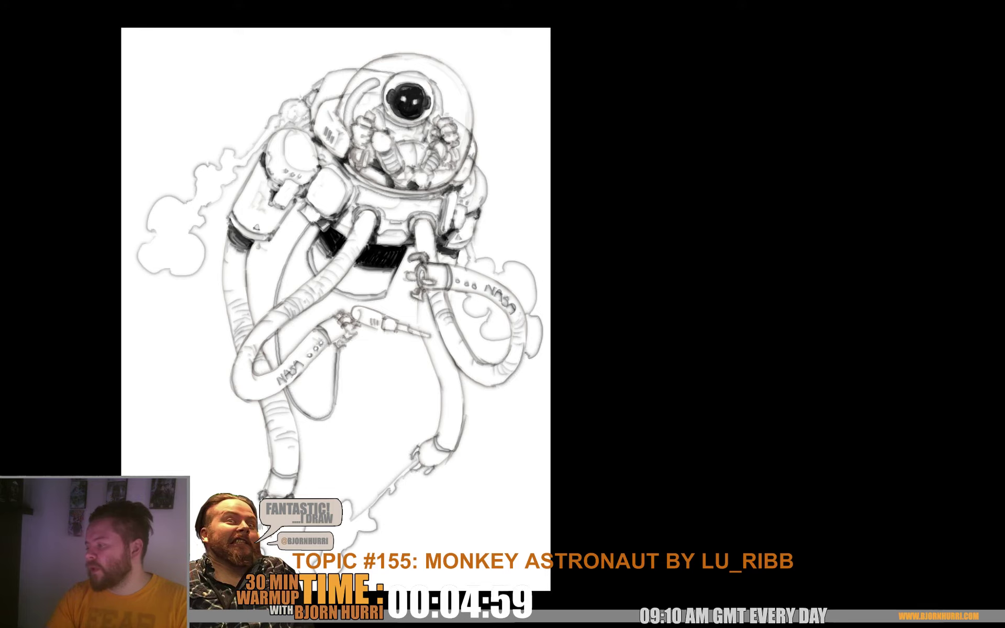
{"action": "key", "text": "ctrl+z"}
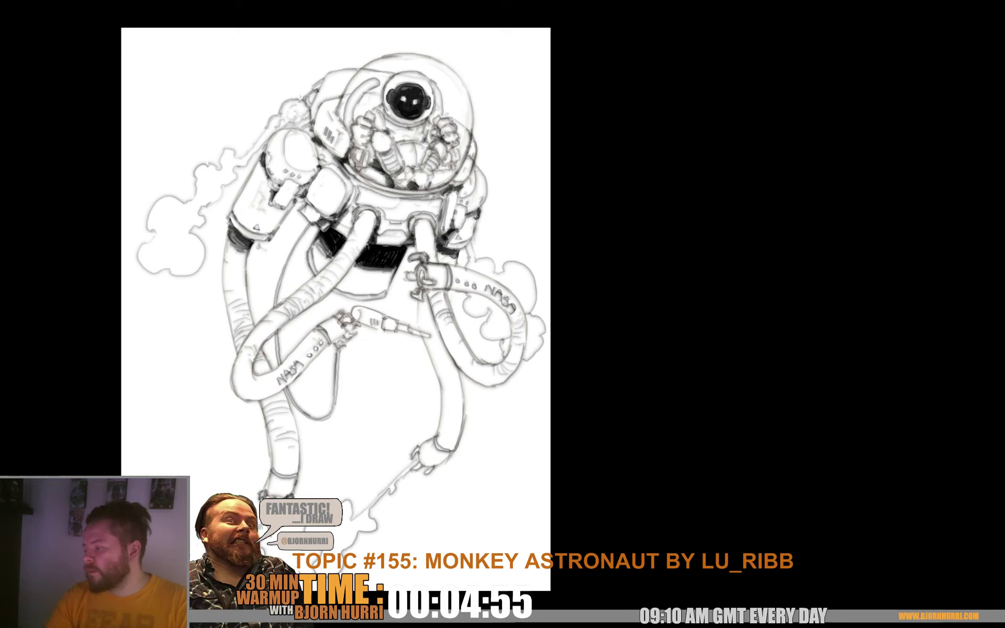
- Draw a bent double-line pipe rising from the top of the backpack and running over to the glass dome
{"action": "left_click_drag", "start_coordinate": [346, 321], "coordinate": [352, 325]}
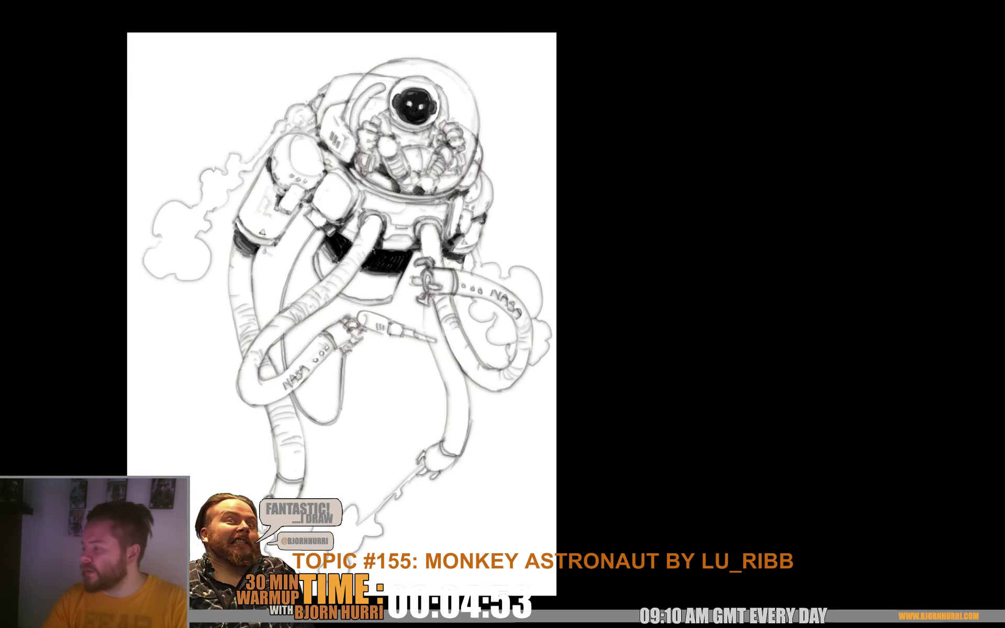
{"action": "left_click_drag", "start_coordinate": [341, 314], "coordinate": [369, 283]}
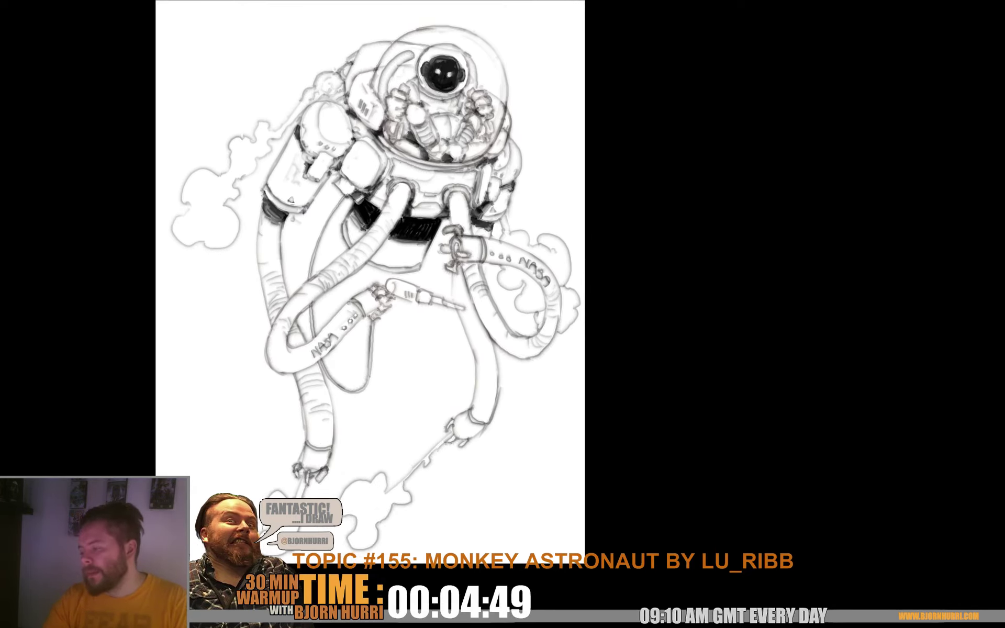
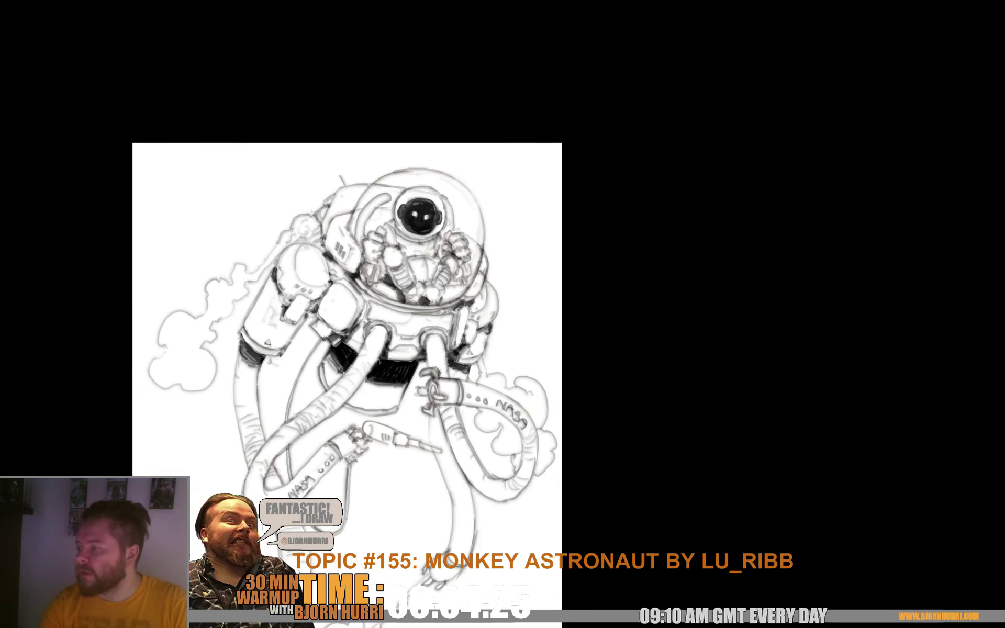
{"action": "mouse_move", "coordinate": [337, 166]}
{"action": "left_mouse_down"}
{"action": "mouse_move", "coordinate": [386, 162]}
{"action": "mouse_move", "coordinate": [410, 180]}
{"action": "left_mouse_up"}
{"action": "key", "text": "ctrl+z"}
{"action": "key", "text": "ctrl+z"}
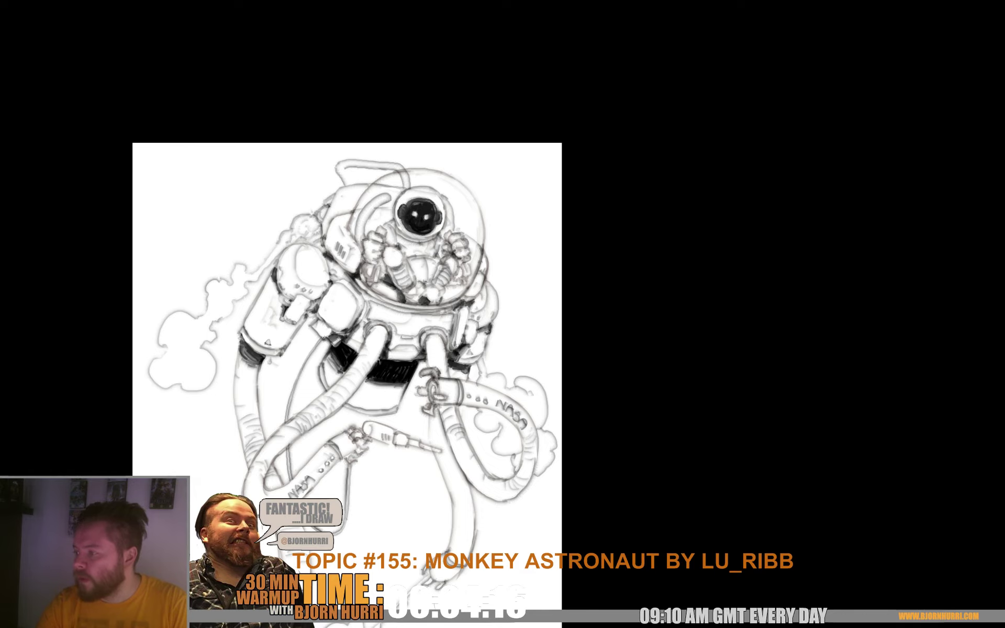
{"action": "scroll", "coordinate": [347, 356], "scroll_direction": "up", "scroll_amount": 1}
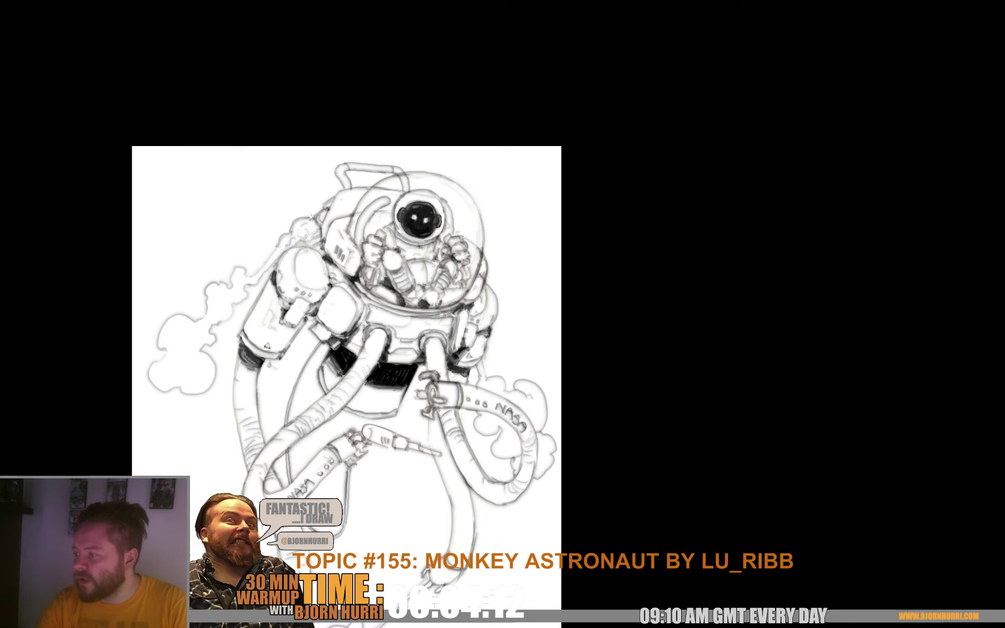
{"action": "scroll", "coordinate": [346, 356], "scroll_direction": "down", "scroll_amount": 2}
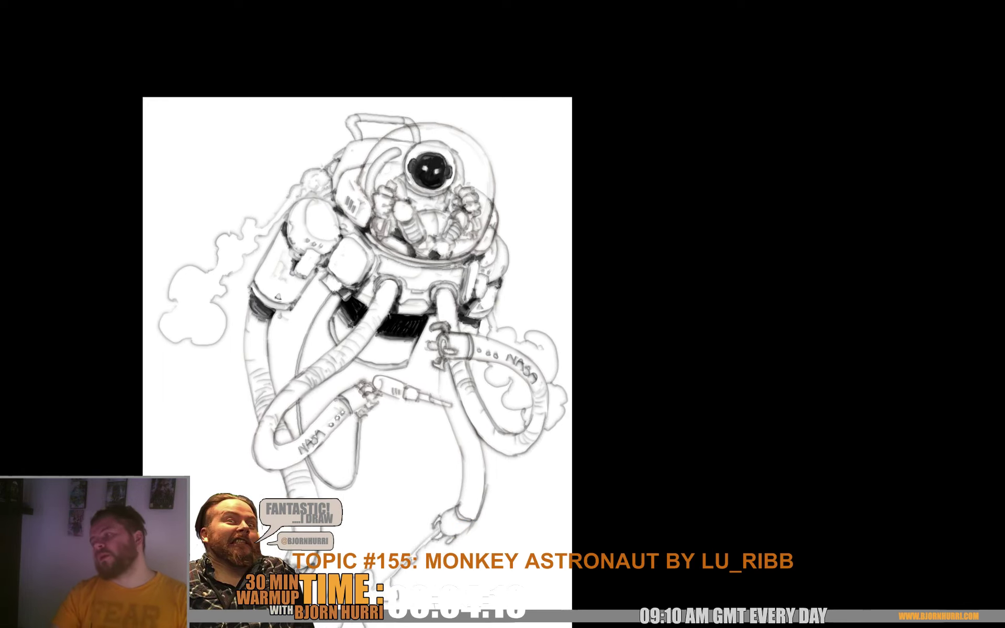
- Add a small detail line on the chest of the astronaut seated inside the dome
{"action": "scroll", "coordinate": [357, 356], "scroll_direction": "right", "scroll_amount": 1}
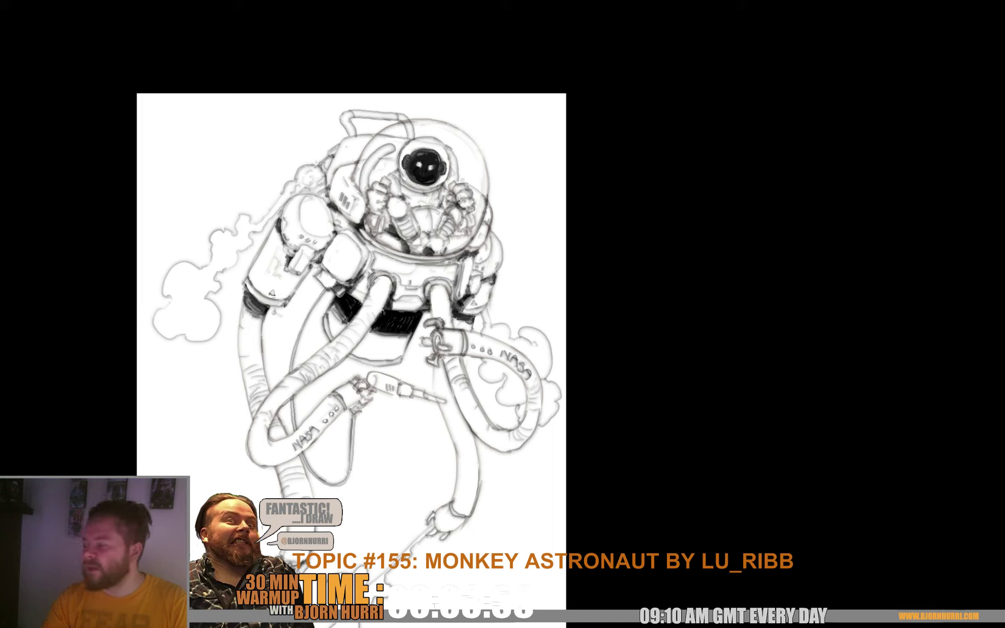
{"action": "left_click_drag", "start_coordinate": [350, 314], "coordinate": [351, 307]}
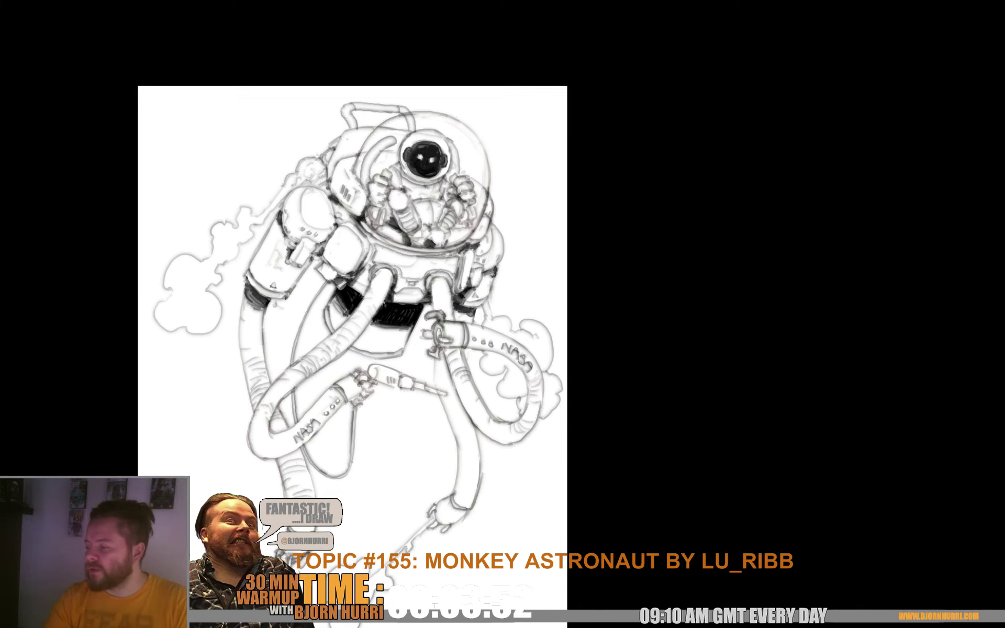
{"action": "mouse_move", "coordinate": [351, 314]}
{"action": "left_mouse_down"}
{"action": "mouse_move", "coordinate": [369, 311]}
{"action": "mouse_move", "coordinate": [285, 149]}
{"action": "left_mouse_up"}
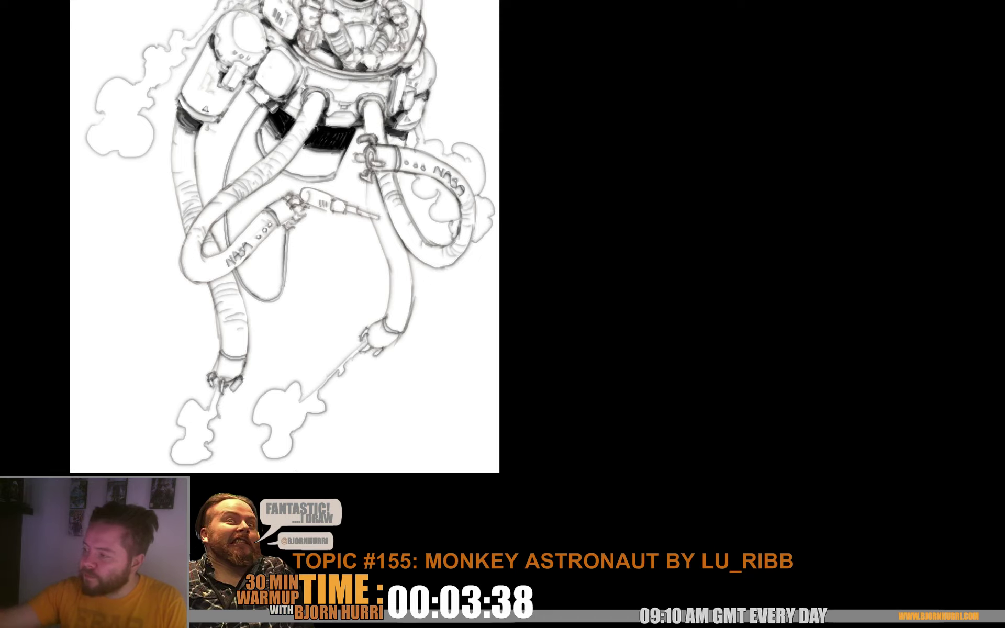
{"action": "left_click_drag", "start_coordinate": [285, 236], "coordinate": [321, 282]}
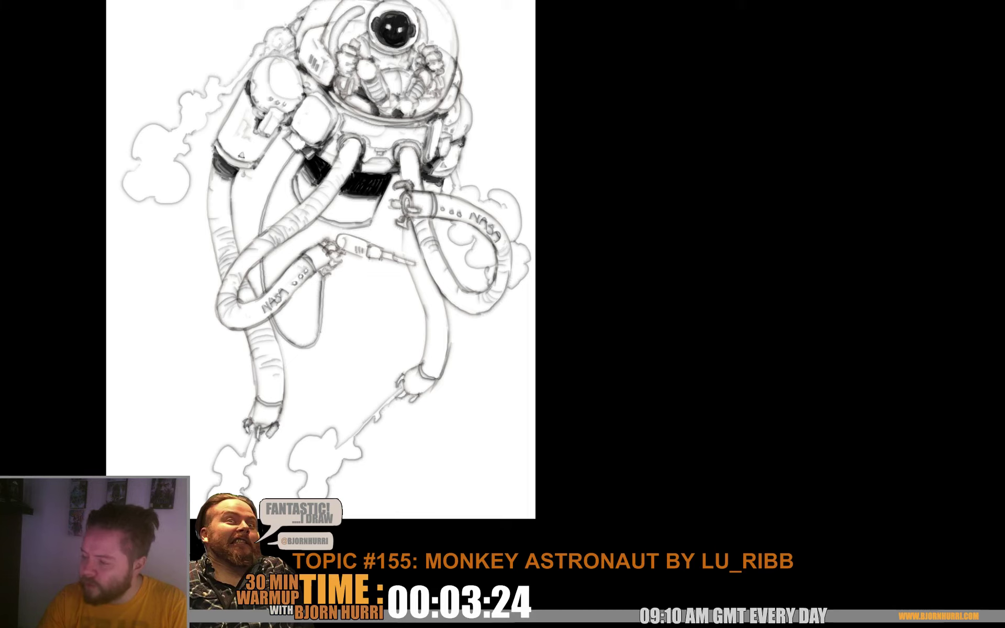
{"action": "left_click_drag", "start_coordinate": [321, 259], "coordinate": [370, 269]}
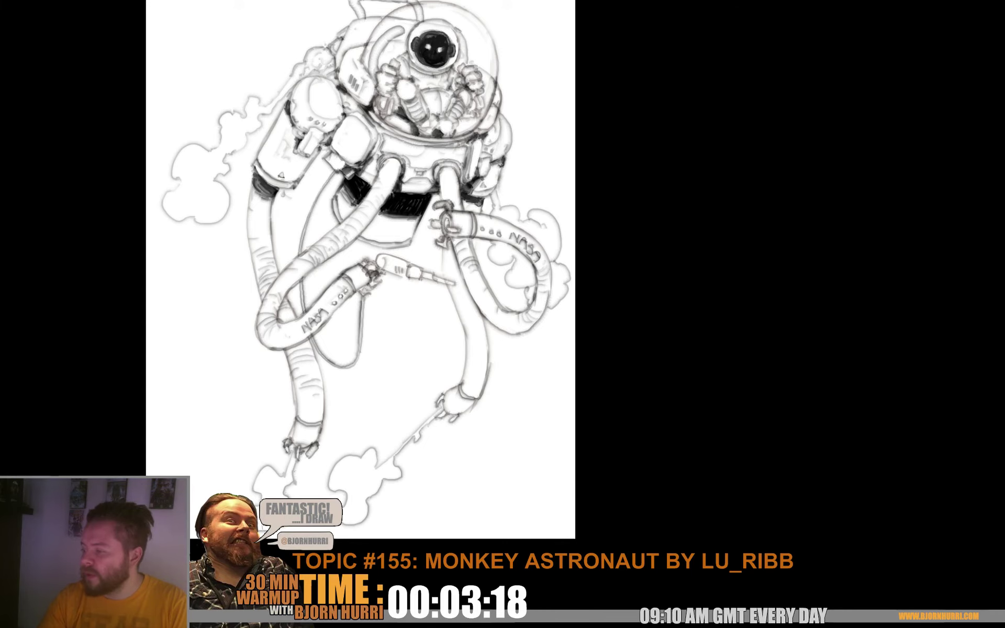
{"action": "left_click_drag", "start_coordinate": [375, 273], "coordinate": [351, 295]}
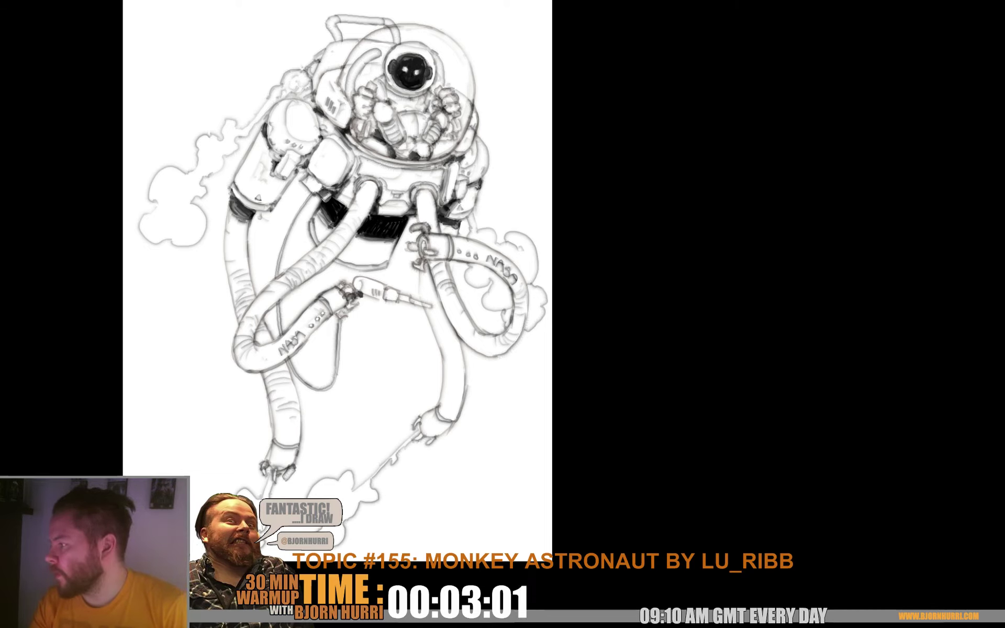
{"action": "left_click_drag", "start_coordinate": [332, 416], "coordinate": [296, 470]}
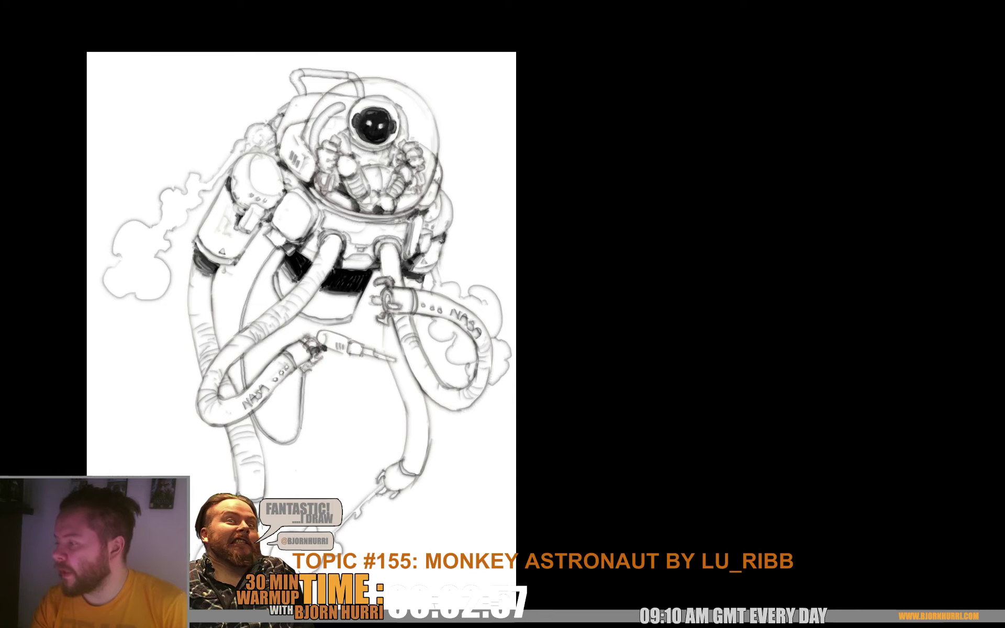
{"action": "left_click_drag", "start_coordinate": [302, 451], "coordinate": [295, 470]}
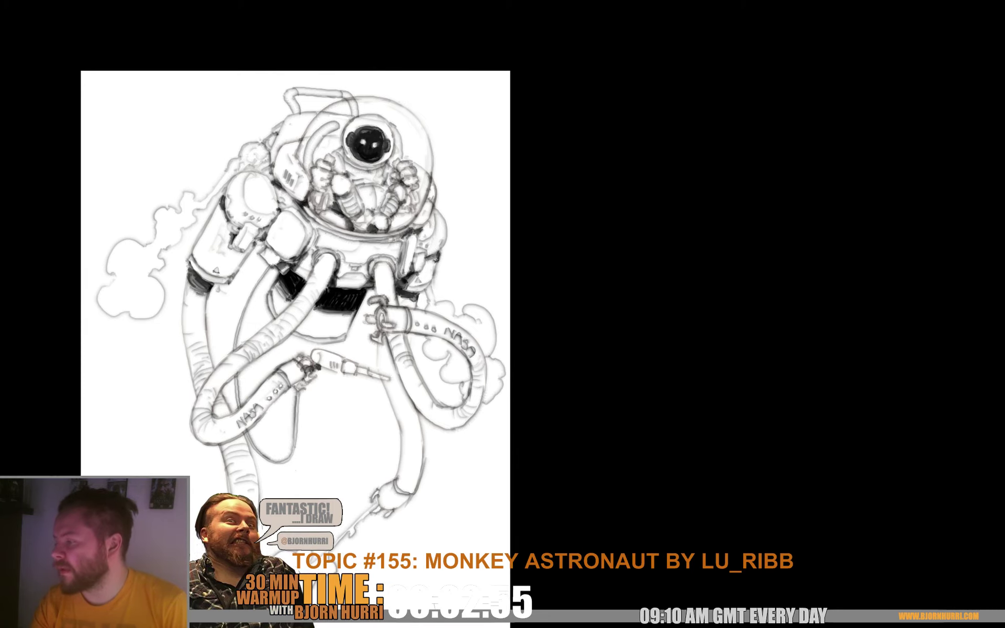
{"action": "left_click_drag", "start_coordinate": [355, 186], "coordinate": [347, 178]}
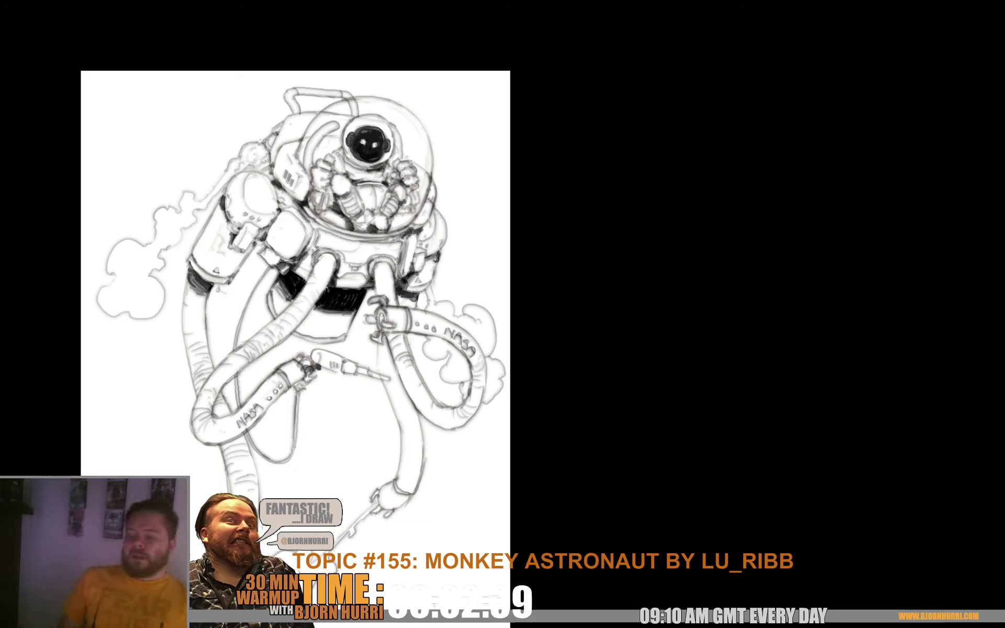
- Bring back the interface panels and add a new empty layer above the sketch layer, keeping its blend mode at Normal
{"action": "mouse_move", "coordinate": [296, 314]}
{"action": "left_mouse_down"}
{"action": "mouse_move", "coordinate": [296, 193]}
{"action": "mouse_move", "coordinate": [301, 241]}
{"action": "left_mouse_up"}
{"action": "key", "text": "f"}
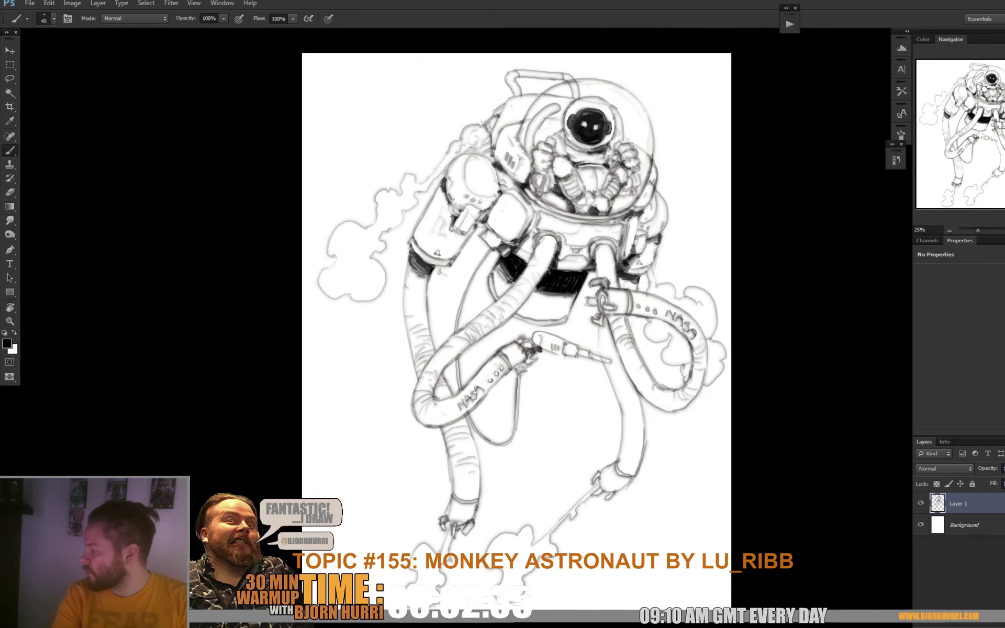
{"action": "key", "text": "ctrl+shift+alt+n"}
{"action": "left_click", "coordinate": [945, 468]}
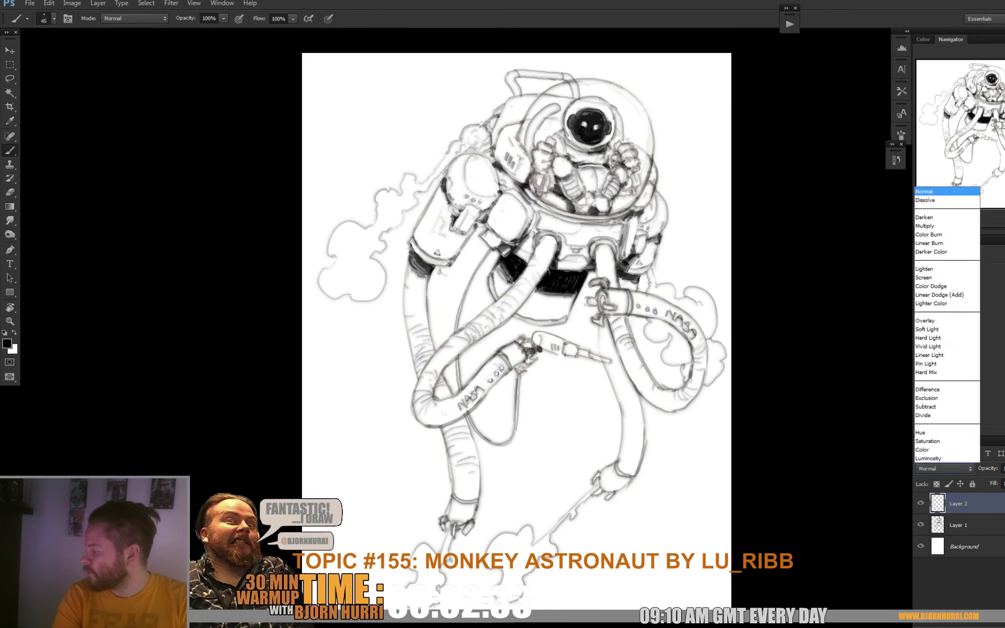
{"action": "left_click", "coordinate": [945, 469]}
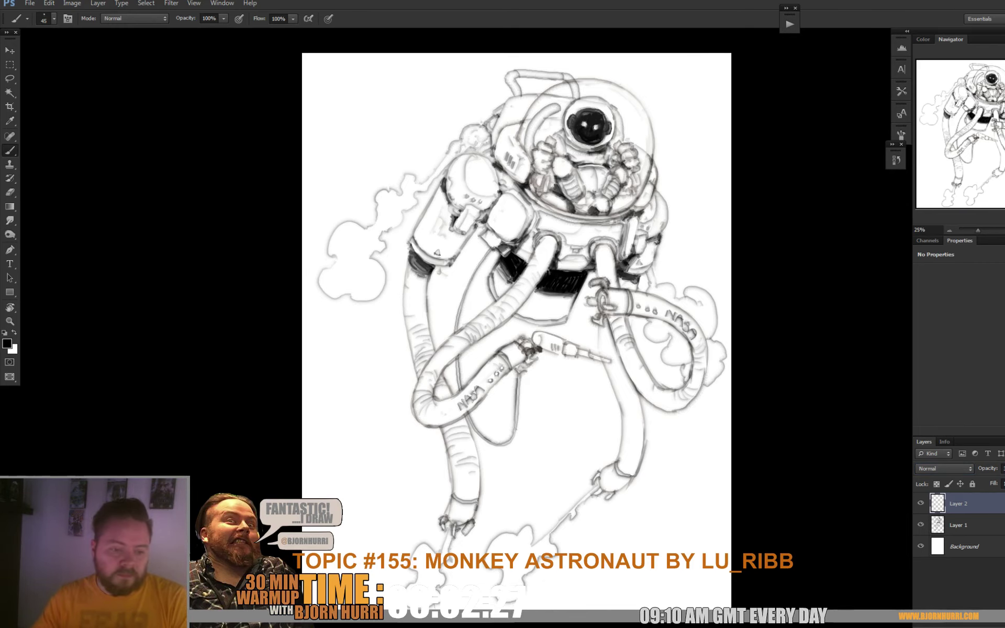
- Choose a smooth round brush at 267 px and paint flat grey over the left upper-arm casing, shoulder and backpack
{"action": "left_click_drag", "start_coordinate": [508, 228], "coordinate": [481, 227]}
{"action": "right_click", "coordinate": [481, 227]}
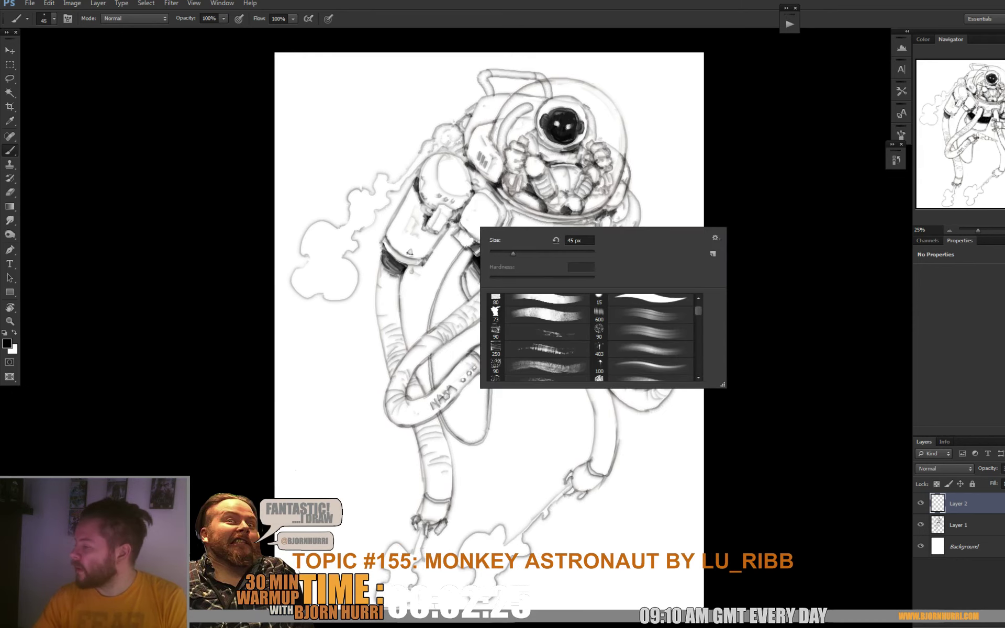
{"action": "left_click", "coordinate": [650, 300]}
{"action": "left_click", "coordinate": [530, 253]}
{"action": "mouse_move", "coordinate": [427, 205]}
{"action": "left_mouse_down"}
{"action": "mouse_move", "coordinate": [416, 227]}
{"action": "mouse_move", "coordinate": [411, 214]}
{"action": "mouse_move", "coordinate": [402, 242]}
{"action": "left_mouse_up"}
{"action": "mouse_move", "coordinate": [426, 179]}
{"action": "left_mouse_down"}
{"action": "mouse_move", "coordinate": [413, 192]}
{"action": "mouse_move", "coordinate": [445, 157]}
{"action": "mouse_move", "coordinate": [462, 175]}
{"action": "mouse_move", "coordinate": [445, 204]}
{"action": "mouse_move", "coordinate": [470, 149]}
{"action": "mouse_move", "coordinate": [474, 130]}
{"action": "mouse_move", "coordinate": [462, 120]}
{"action": "mouse_move", "coordinate": [509, 100]}
{"action": "mouse_move", "coordinate": [564, 108]}
{"action": "left_mouse_up"}
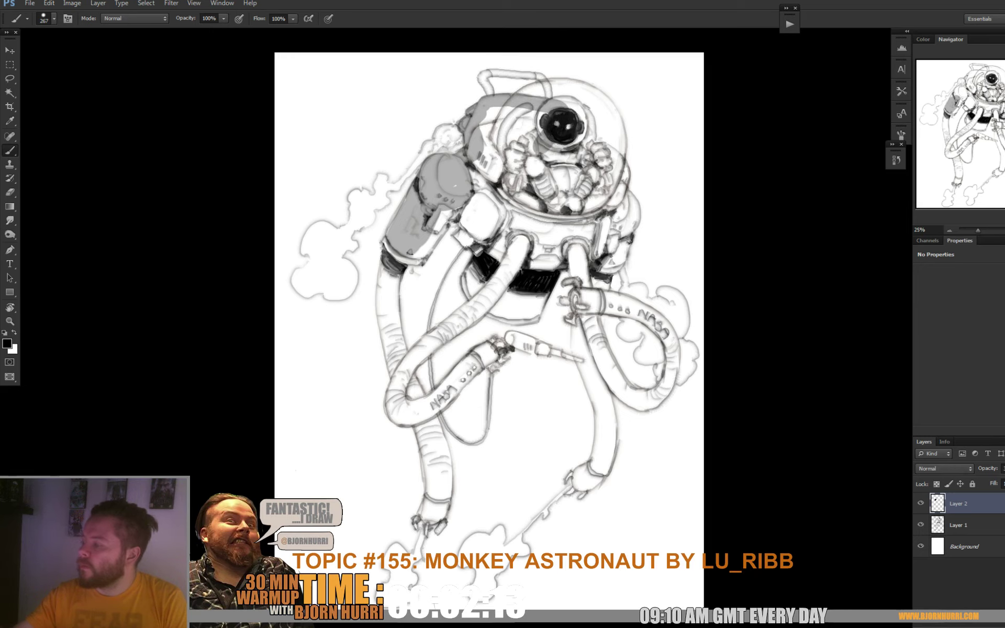
- Set the brush size to 60 px and fill the bent pipe above the backpack with grey
{"action": "right_click", "coordinate": [551, 134]}
{"action": "double_click", "coordinate": [650, 148]}
{"action": "type", "text": "60"}
{"action": "key", "text": "Return"}
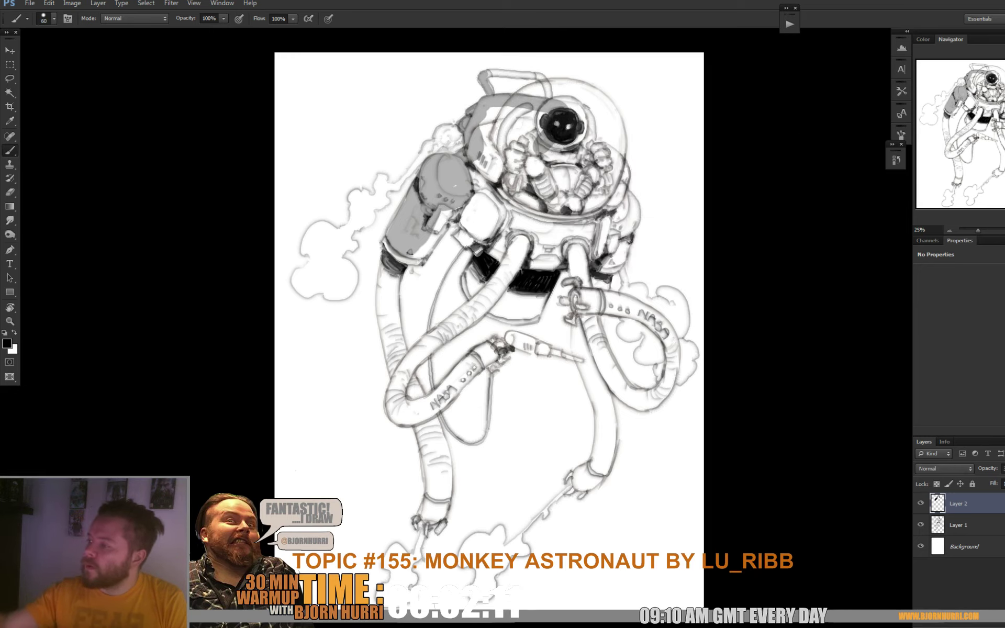
{"action": "mouse_move", "coordinate": [487, 73]}
{"action": "left_mouse_down"}
{"action": "mouse_move", "coordinate": [537, 77]}
{"action": "mouse_move", "coordinate": [549, 96]}
{"action": "left_mouse_up"}
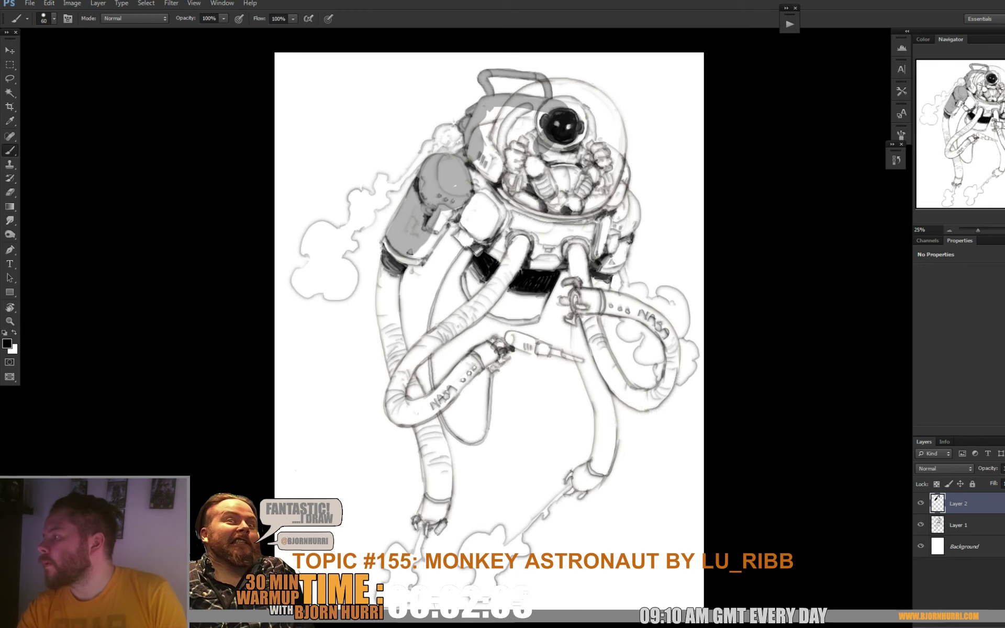
- Fill the dome, right shoulder, looped right arm and lower right arm with grey using a 123 px brush, cleaning up the visor
{"action": "right_click", "coordinate": [542, 104]}
{"action": "left_click_drag", "start_coordinate": [583, 128], "coordinate": [610, 128]}
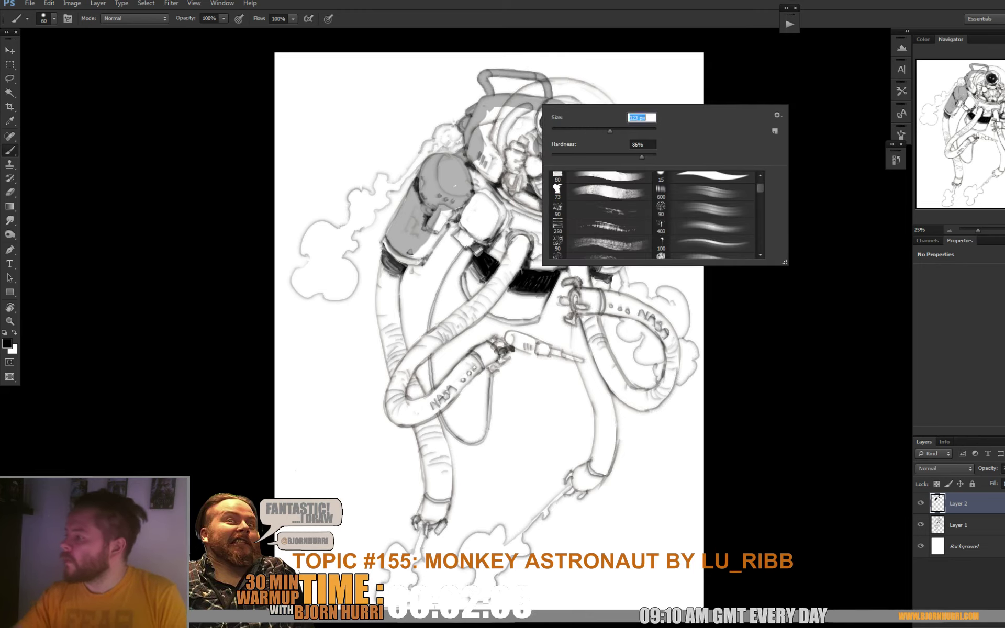
{"action": "key", "text": "Return"}
{"action": "mouse_move", "coordinate": [510, 94]}
{"action": "left_mouse_down"}
{"action": "mouse_move", "coordinate": [554, 88]}
{"action": "mouse_move", "coordinate": [597, 97]}
{"action": "mouse_move", "coordinate": [620, 144]}
{"action": "mouse_move", "coordinate": [616, 180]}
{"action": "mouse_move", "coordinate": [554, 208]}
{"action": "mouse_move", "coordinate": [487, 136]}
{"action": "mouse_move", "coordinate": [528, 157]}
{"action": "mouse_move", "coordinate": [573, 105]}
{"action": "mouse_move", "coordinate": [592, 168]}
{"action": "left_mouse_up"}
{"action": "mouse_move", "coordinate": [583, 107]}
{"action": "left_mouse_down"}
{"action": "mouse_move", "coordinate": [596, 178]}
{"action": "mouse_move", "coordinate": [519, 178]}
{"action": "mouse_move", "coordinate": [519, 168]}
{"action": "mouse_move", "coordinate": [546, 215]}
{"action": "mouse_move", "coordinate": [594, 214]}
{"action": "mouse_move", "coordinate": [626, 166]}
{"action": "mouse_move", "coordinate": [607, 209]}
{"action": "mouse_move", "coordinate": [633, 238]}
{"action": "mouse_move", "coordinate": [602, 277]}
{"action": "mouse_move", "coordinate": [578, 356]}
{"action": "mouse_move", "coordinate": [602, 426]}
{"action": "mouse_move", "coordinate": [602, 461]}
{"action": "mouse_move", "coordinate": [581, 487]}
{"action": "mouse_move", "coordinate": [610, 450]}
{"action": "mouse_move", "coordinate": [596, 309]}
{"action": "mouse_move", "coordinate": [602, 356]}
{"action": "mouse_move", "coordinate": [628, 403]}
{"action": "mouse_move", "coordinate": [657, 403]}
{"action": "mouse_move", "coordinate": [676, 366]}
{"action": "mouse_move", "coordinate": [655, 319]}
{"action": "mouse_move", "coordinate": [602, 299]}
{"action": "left_mouse_up"}
{"action": "key", "text": "e"}
{"action": "left_click", "coordinate": [568, 127]}
{"action": "key", "text": "b"}
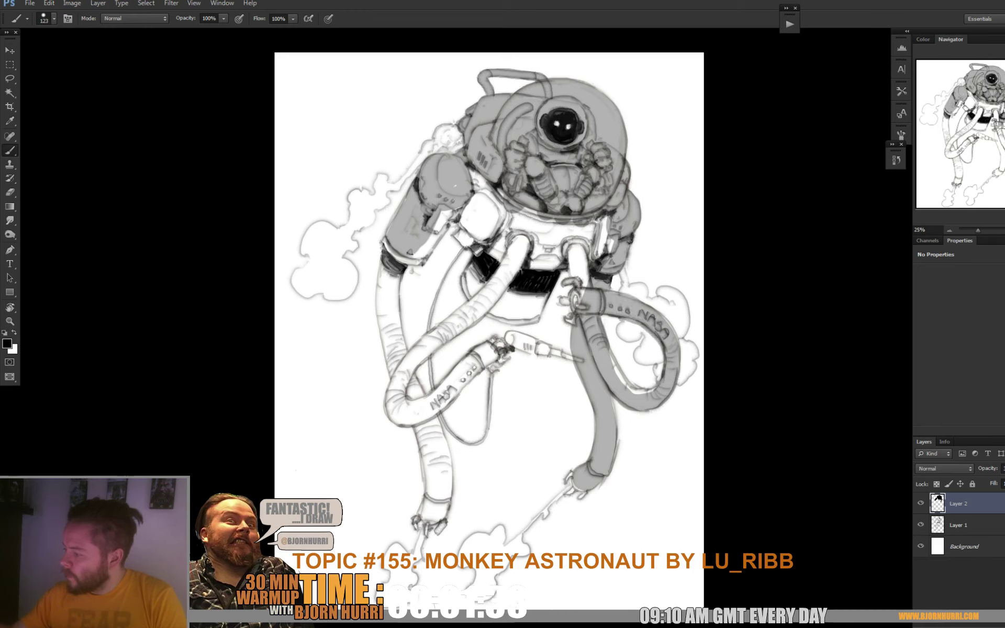
- Erase the grey that spills into the smoke area inside the looped right arm
{"action": "key", "text": "e"}
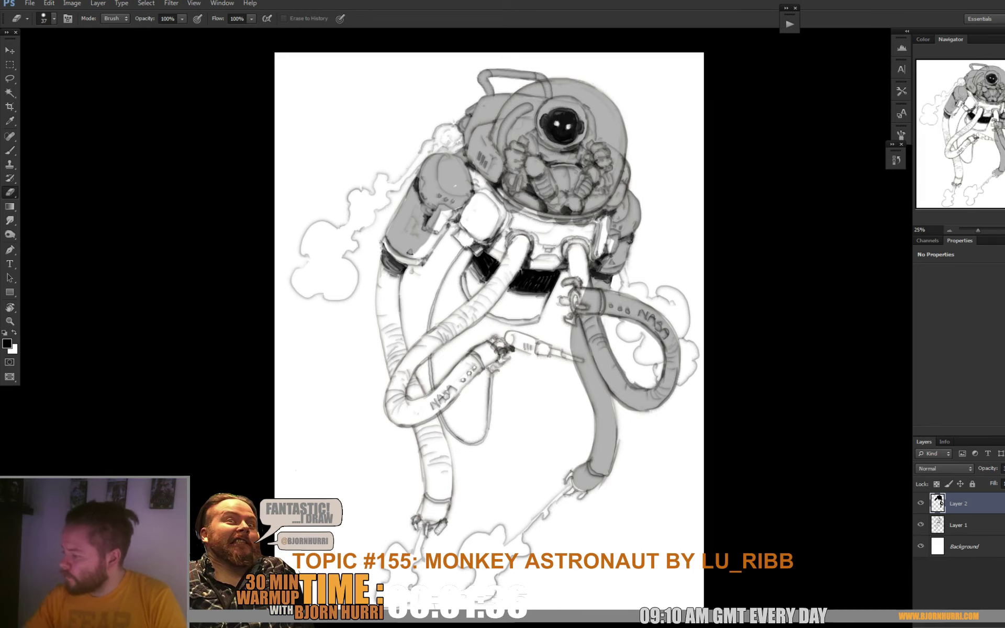
{"action": "left_click_drag", "start_coordinate": [619, 317], "coordinate": [651, 333]}
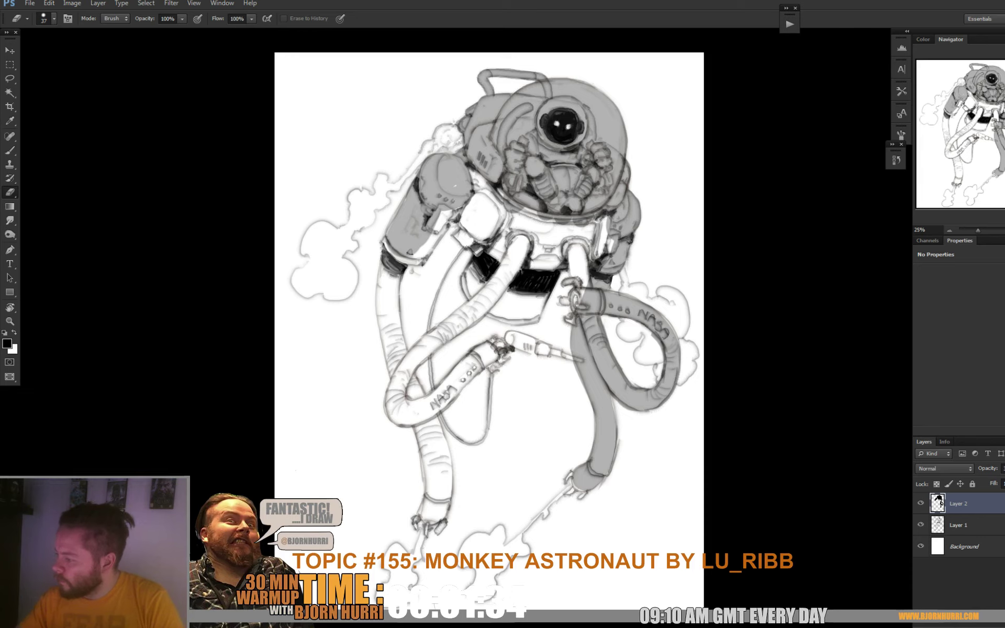
{"action": "key", "text": "b"}
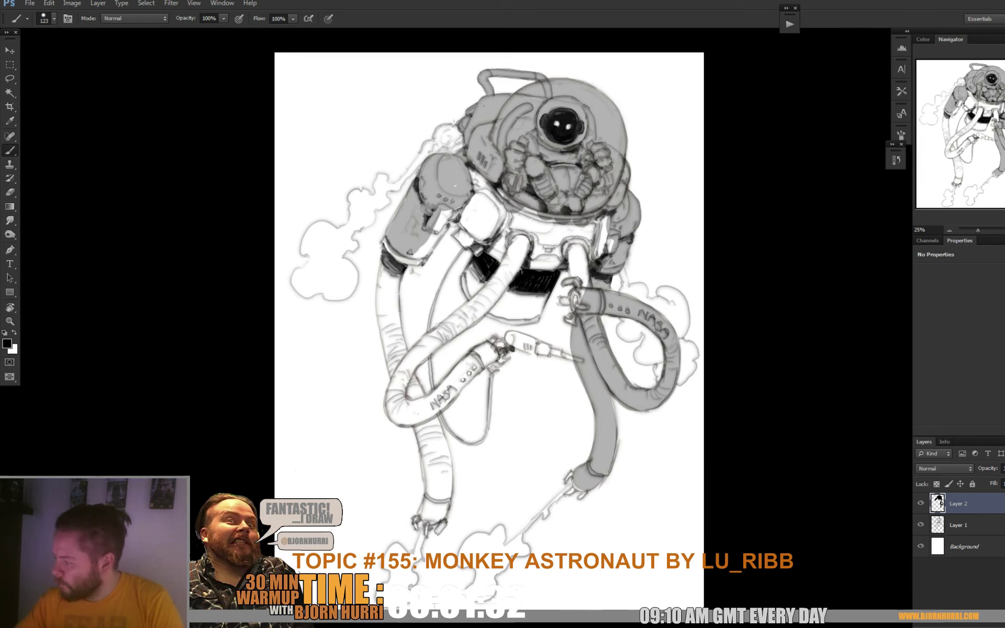
{"action": "key", "text": "e"}
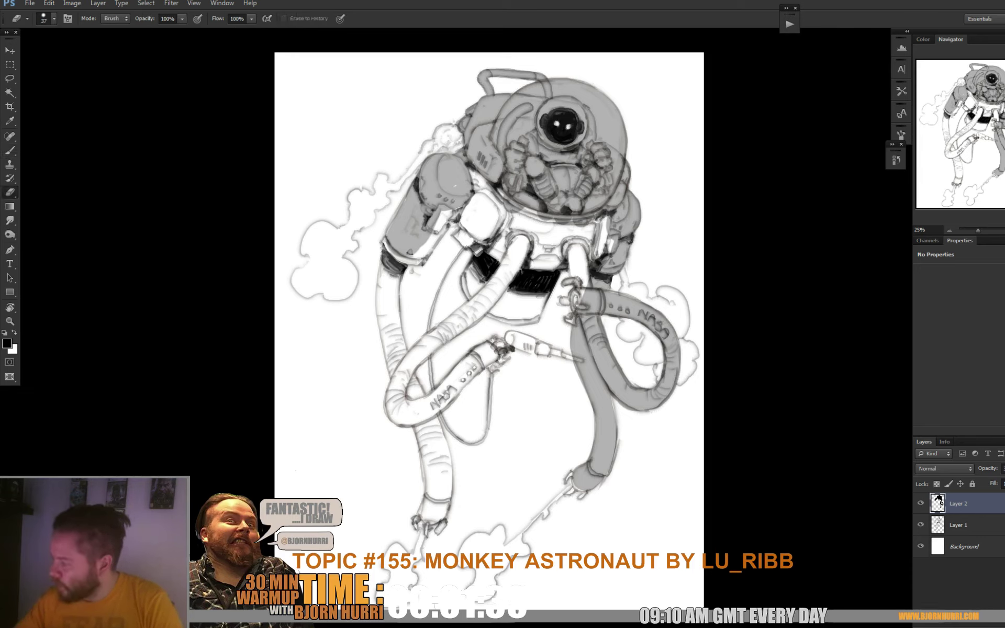
- Paint grey over the upper section of the right arm, the adjoining chest edge and the suit's lower body
{"action": "key", "text": "b"}
{"action": "mouse_move", "coordinate": [579, 296]}
{"action": "left_mouse_down"}
{"action": "mouse_move", "coordinate": [576, 244]}
{"action": "mouse_move", "coordinate": [594, 227]}
{"action": "mouse_move", "coordinate": [602, 252]}
{"action": "mouse_move", "coordinate": [550, 262]}
{"action": "left_mouse_up"}
{"action": "mouse_move", "coordinate": [539, 301]}
{"action": "left_mouse_down"}
{"action": "mouse_move", "coordinate": [530, 316]}
{"action": "mouse_move", "coordinate": [512, 314]}
{"action": "mouse_move", "coordinate": [465, 283]}
{"action": "mouse_move", "coordinate": [487, 256]}
{"action": "mouse_move", "coordinate": [522, 300]}
{"action": "left_mouse_up"}
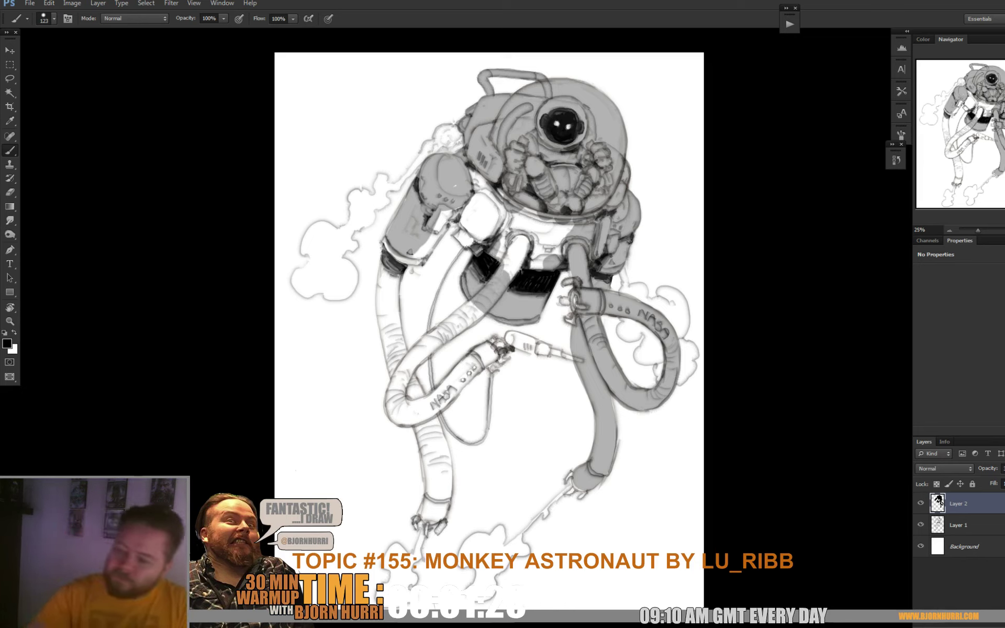
- Set the foreground colour to dark red-brown 6e1f00, tint the suit's lower body with it, and swap back to black
{"action": "left_click", "coordinate": [7, 343]}
{"action": "key", "text": "Escape"}
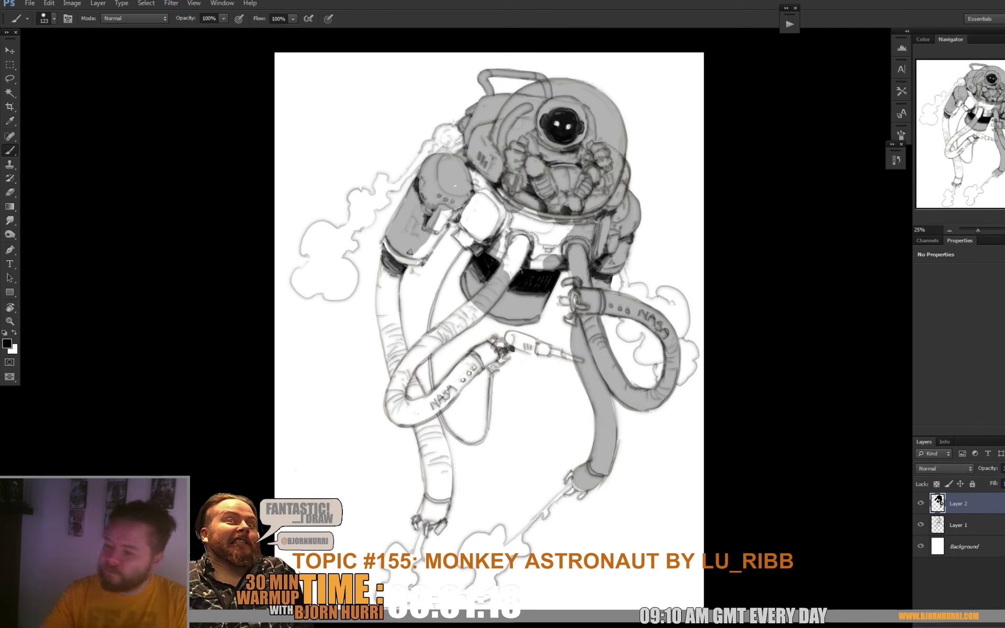
{"action": "key", "text": "x"}
{"action": "left_click", "coordinate": [7, 343]}
{"action": "left_click", "coordinate": [664, 444]}
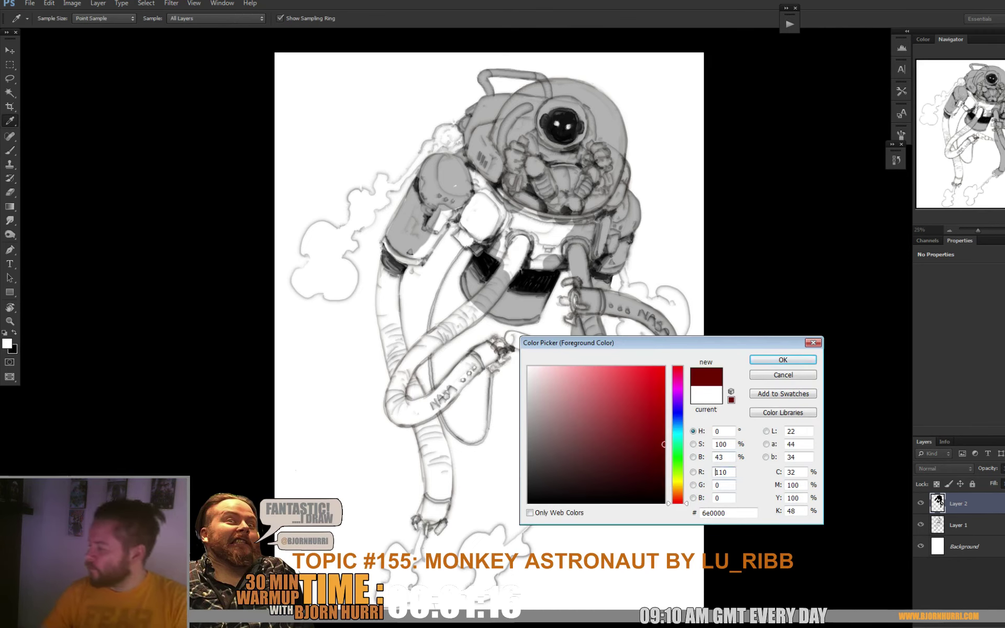
{"action": "left_click", "coordinate": [678, 498]}
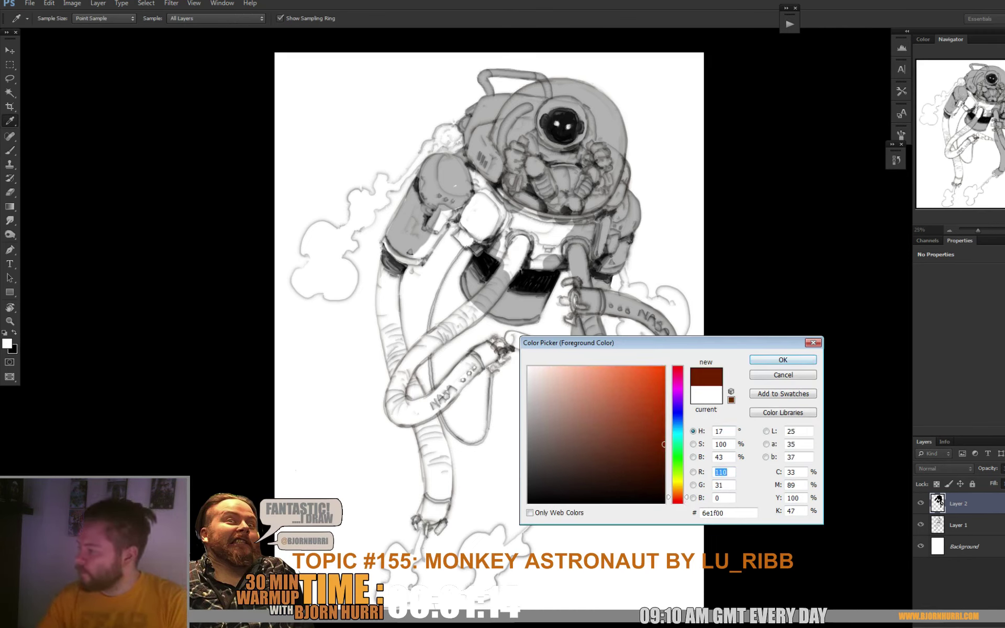
{"action": "key", "text": "Return"}
{"action": "left_click_drag", "start_coordinate": [481, 264], "coordinate": [471, 275]}
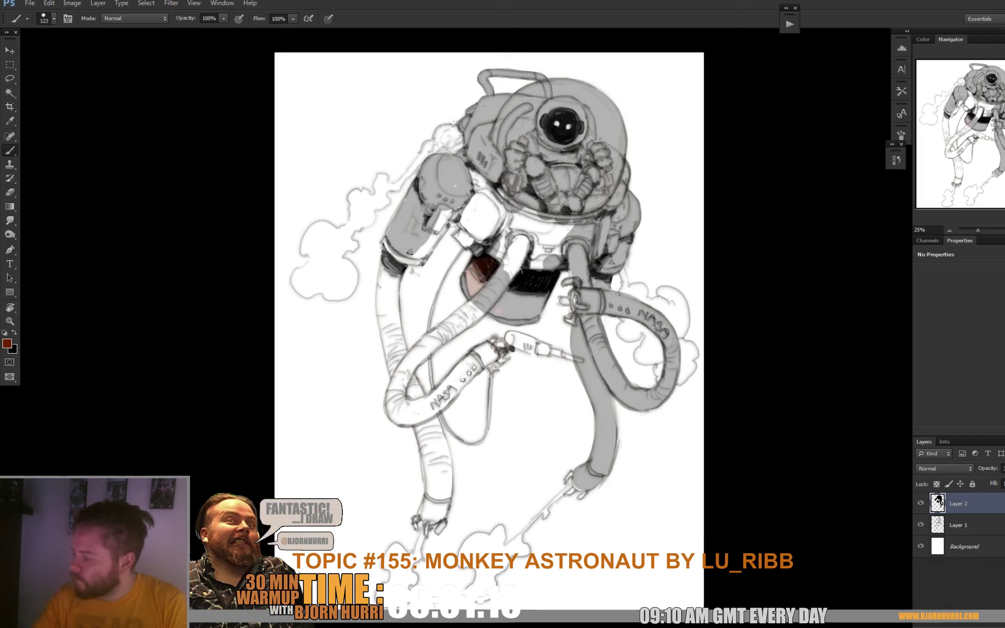
{"action": "mouse_move", "coordinate": [496, 308]}
{"action": "left_mouse_down"}
{"action": "mouse_move", "coordinate": [516, 287]}
{"action": "mouse_move", "coordinate": [511, 315]}
{"action": "mouse_move", "coordinate": [534, 290]}
{"action": "left_mouse_up"}
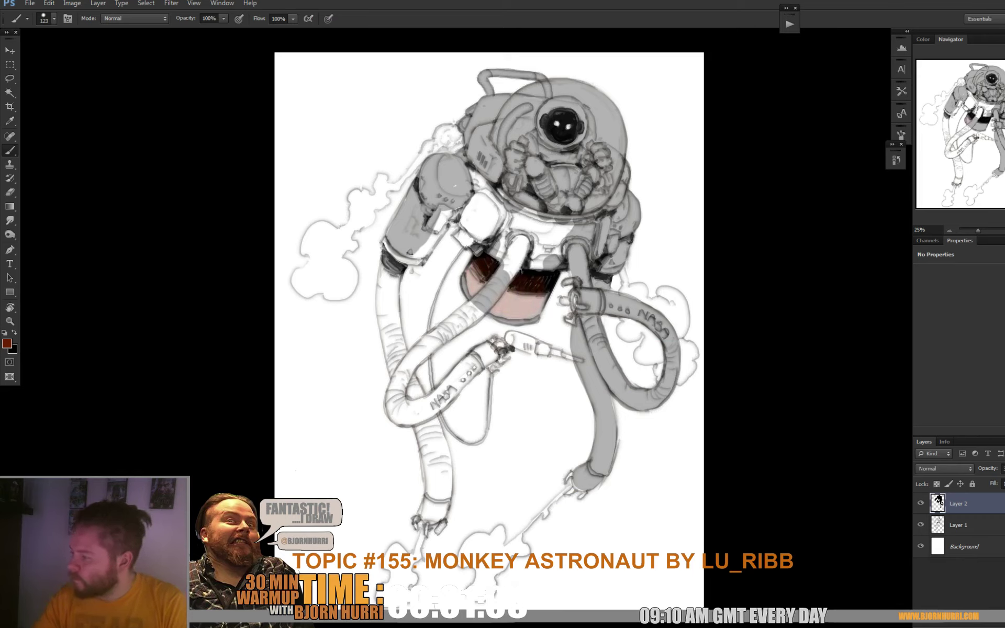
{"action": "key", "text": "x"}
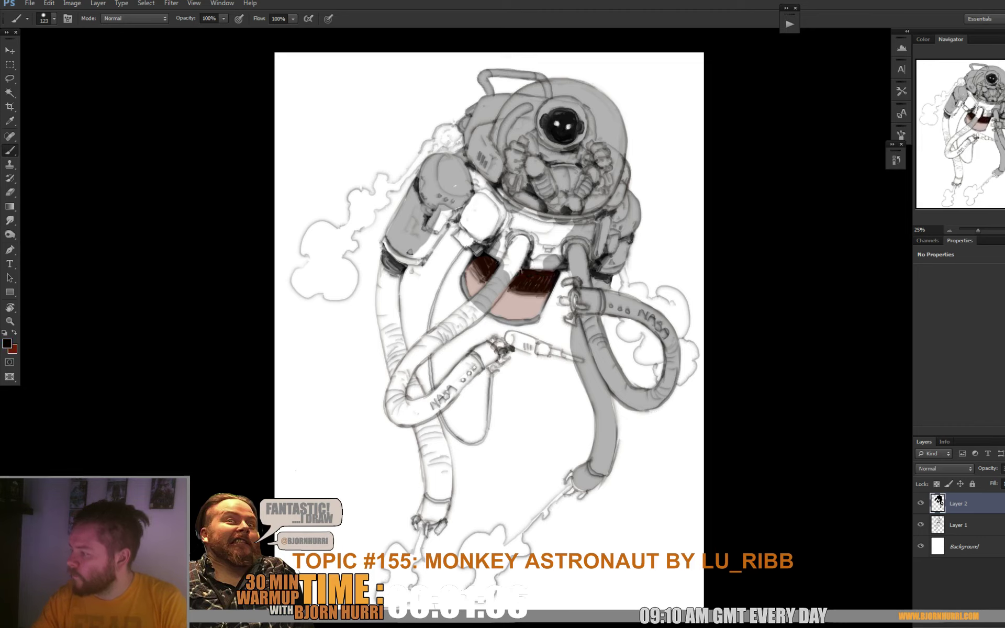
- Paint grey over the suit's central chest, the left shoulder and both left arms, including the NASA-marked forearm
{"action": "left_click_drag", "start_coordinate": [500, 222], "coordinate": [564, 240]}
{"action": "mouse_move", "coordinate": [475, 173]}
{"action": "left_mouse_down"}
{"action": "mouse_move", "coordinate": [461, 239]}
{"action": "mouse_move", "coordinate": [479, 243]}
{"action": "mouse_move", "coordinate": [454, 212]}
{"action": "mouse_move", "coordinate": [416, 261]}
{"action": "mouse_move", "coordinate": [393, 258]}
{"action": "mouse_move", "coordinate": [399, 155]}
{"action": "mouse_move", "coordinate": [389, 183]}
{"action": "mouse_move", "coordinate": [395, 257]}
{"action": "mouse_move", "coordinate": [431, 354]}
{"action": "mouse_move", "coordinate": [432, 411]}
{"action": "mouse_move", "coordinate": [445, 398]}
{"action": "mouse_move", "coordinate": [446, 340]}
{"action": "mouse_move", "coordinate": [403, 220]}
{"action": "mouse_move", "coordinate": [401, 162]}
{"action": "left_mouse_up"}
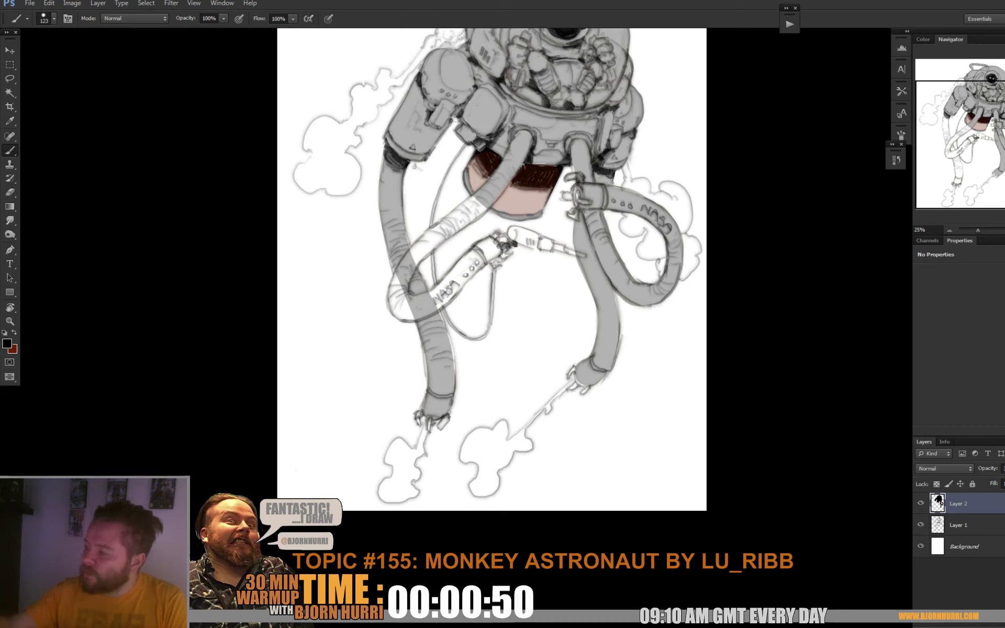
{"action": "mouse_move", "coordinate": [402, 282]}
{"action": "left_mouse_down"}
{"action": "mouse_move", "coordinate": [399, 309]}
{"action": "mouse_move", "coordinate": [393, 294]}
{"action": "mouse_move", "coordinate": [453, 277]}
{"action": "mouse_move", "coordinate": [497, 243]}
{"action": "mouse_move", "coordinate": [445, 301]}
{"action": "mouse_move", "coordinate": [453, 370]}
{"action": "mouse_move", "coordinate": [426, 385]}
{"action": "mouse_move", "coordinate": [424, 364]}
{"action": "left_mouse_up"}
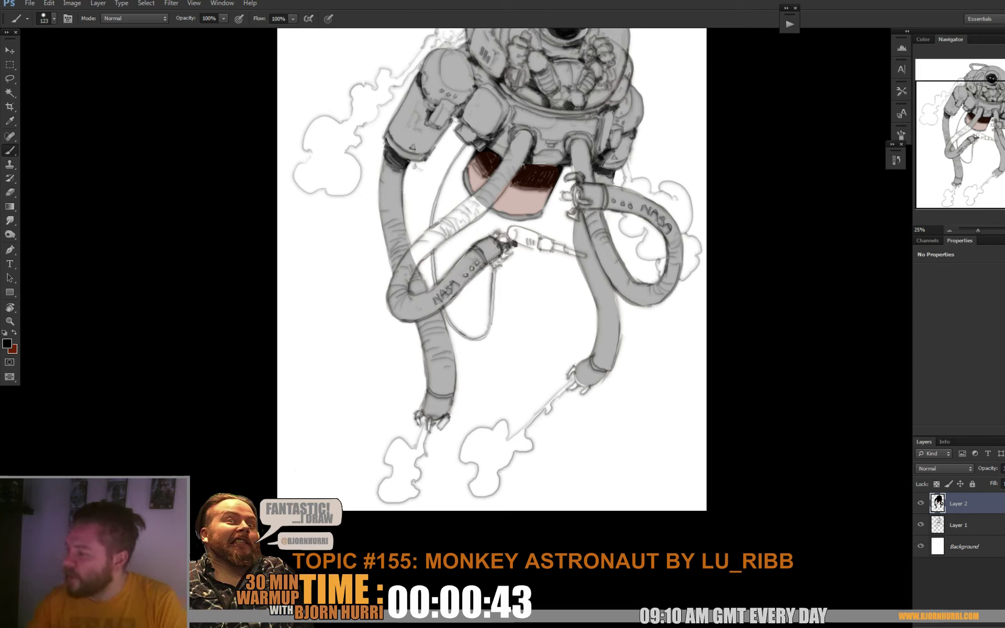
{"action": "mouse_move", "coordinate": [416, 261]}
{"action": "left_mouse_down"}
{"action": "mouse_move", "coordinate": [476, 205]}
{"action": "mouse_move", "coordinate": [469, 200]}
{"action": "mouse_move", "coordinate": [427, 254]}
{"action": "mouse_move", "coordinate": [470, 219]}
{"action": "left_mouse_up"}
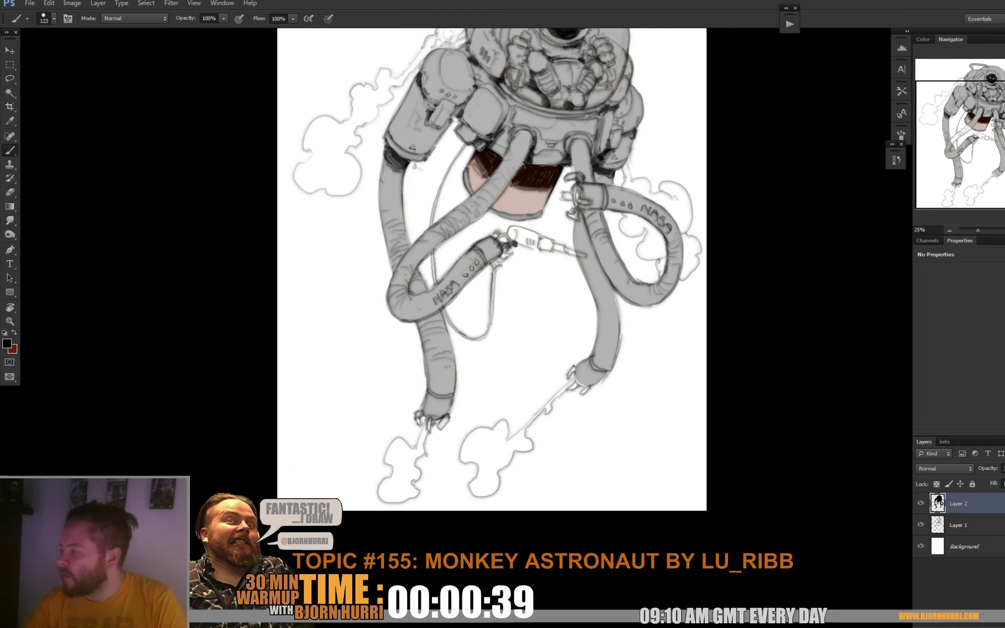
- Paint the thin hanging cable behind the left arms grey with a 35 px brush
{"action": "right_click", "coordinate": [482, 180]}
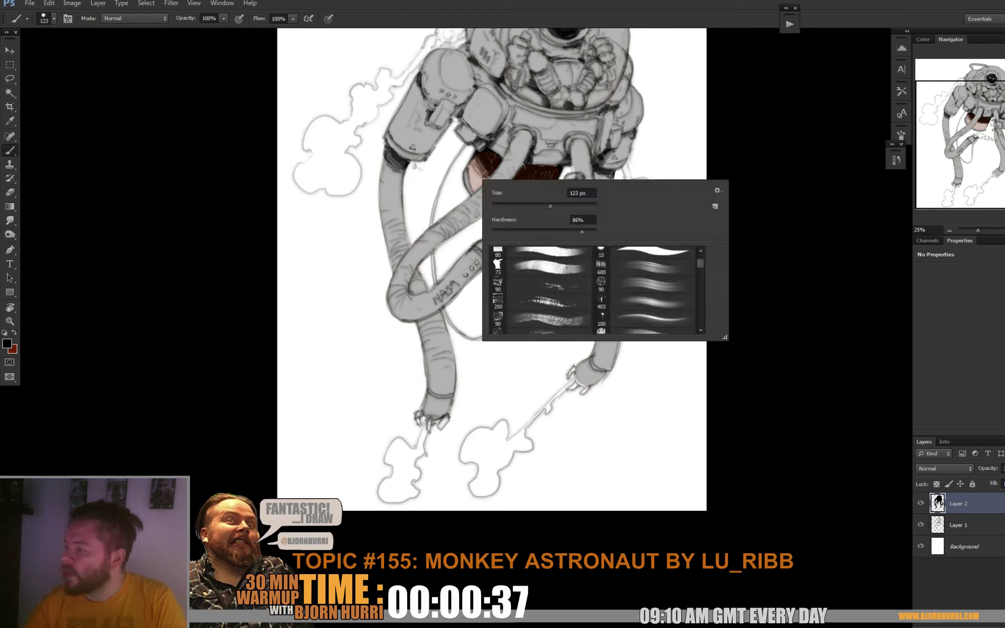
{"action": "left_click_drag", "start_coordinate": [552, 207], "coordinate": [509, 207]}
{"action": "key", "text": "Return"}
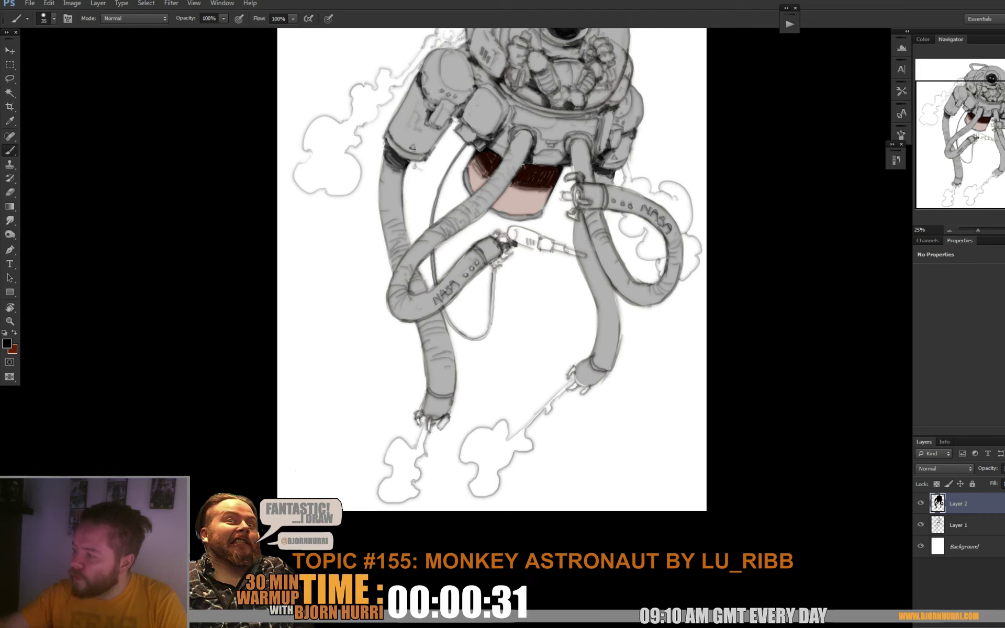
{"action": "left_click_drag", "start_coordinate": [492, 273], "coordinate": [510, 225]}
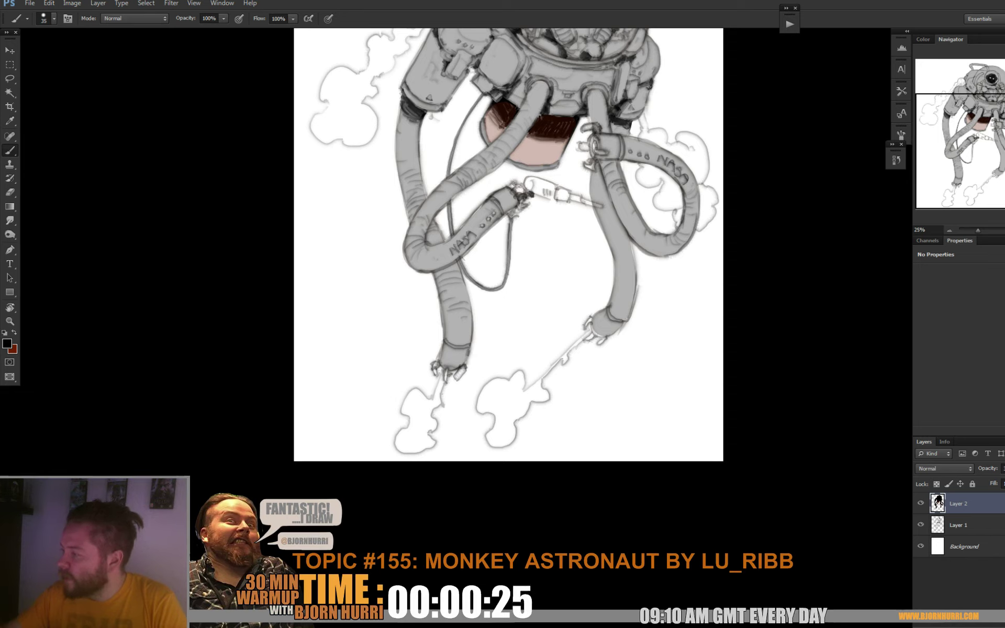
- Fill the tool held by the NASA-marked left arm and the arms' claws with grey using a larger brush
{"action": "right_click", "coordinate": [544, 176]}
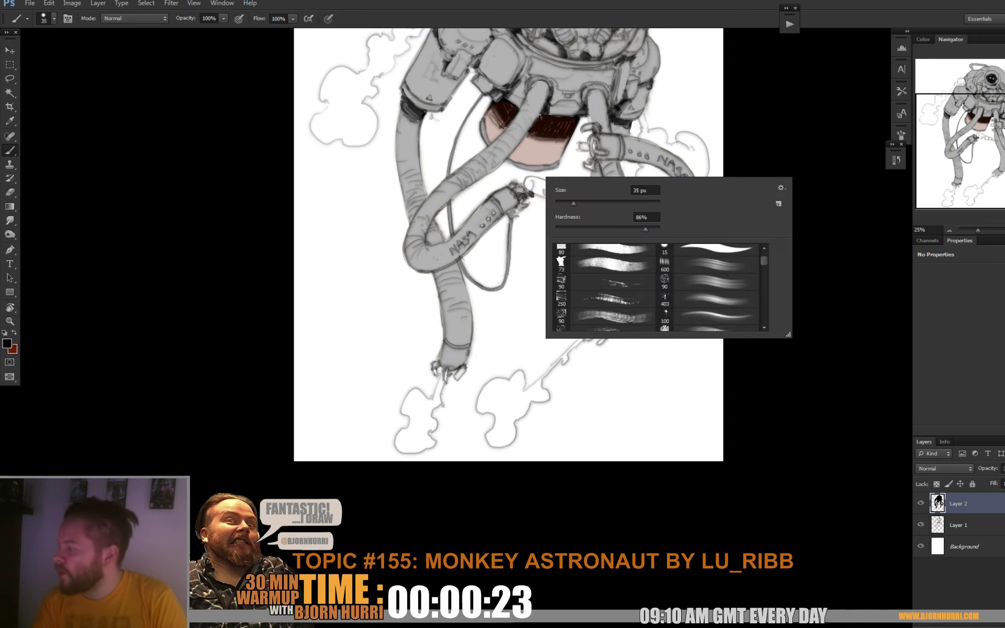
{"action": "left_click", "coordinate": [573, 203]}
{"action": "left_click_drag", "start_coordinate": [529, 182], "coordinate": [591, 205]}
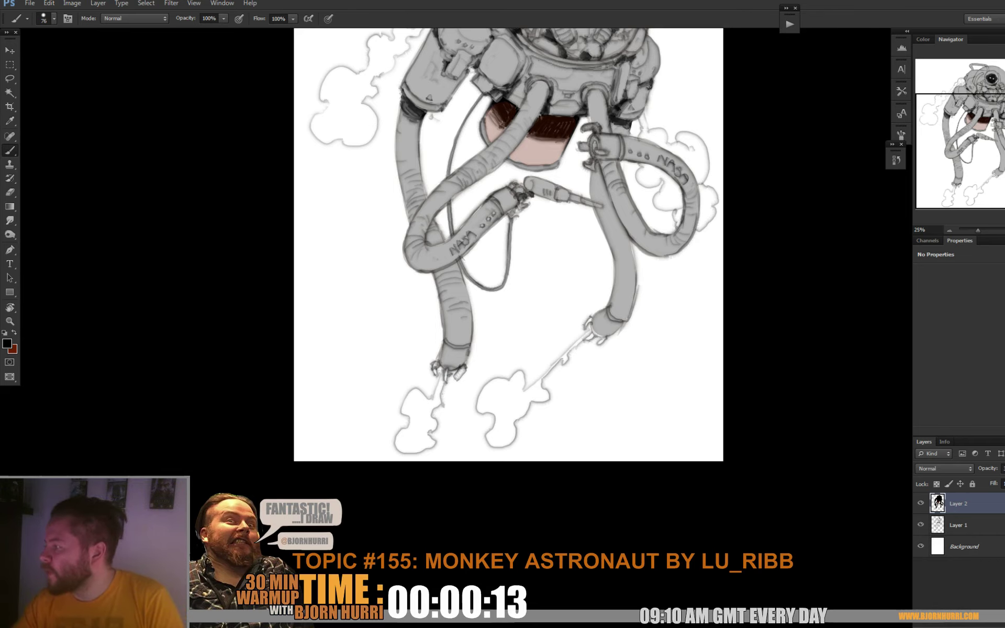
{"action": "left_click_drag", "start_coordinate": [509, 244], "coordinate": [373, 265]}
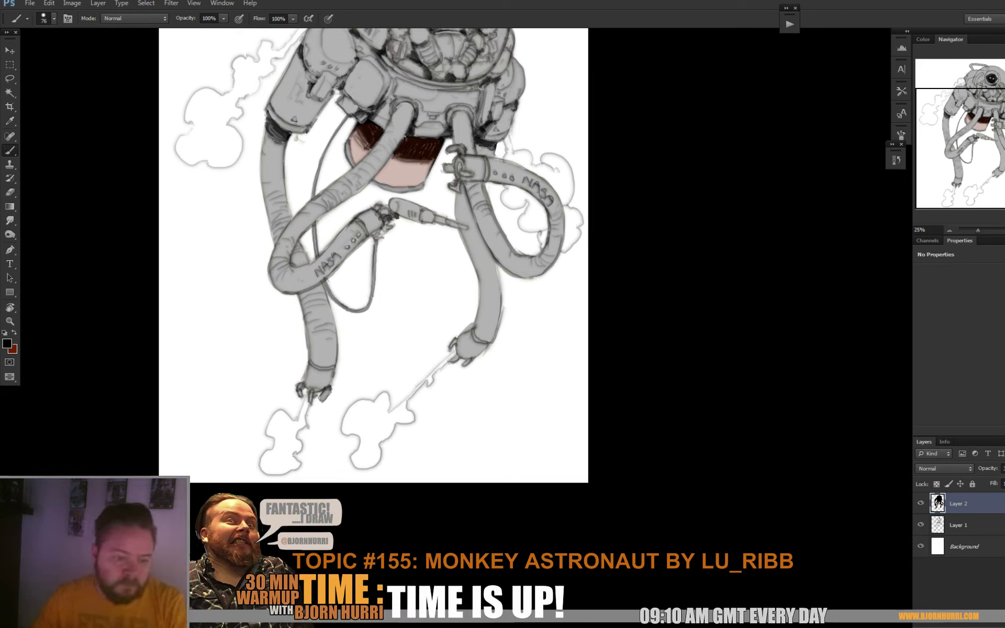
{"action": "left_click_drag", "start_coordinate": [374, 255], "coordinate": [384, 386]}
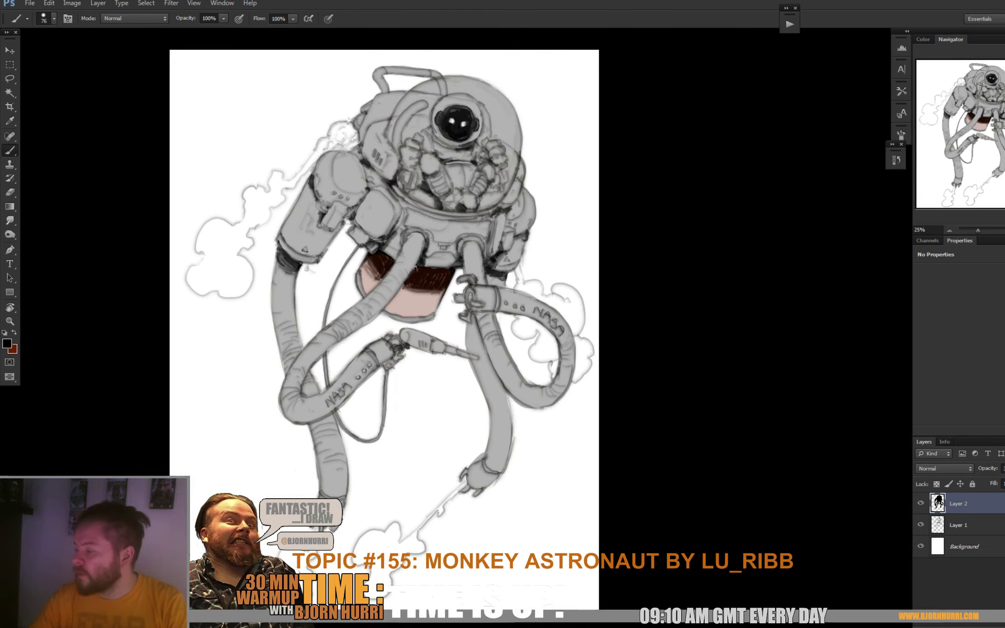
{"action": "left_click_drag", "start_coordinate": [384, 387], "coordinate": [385, 390]}
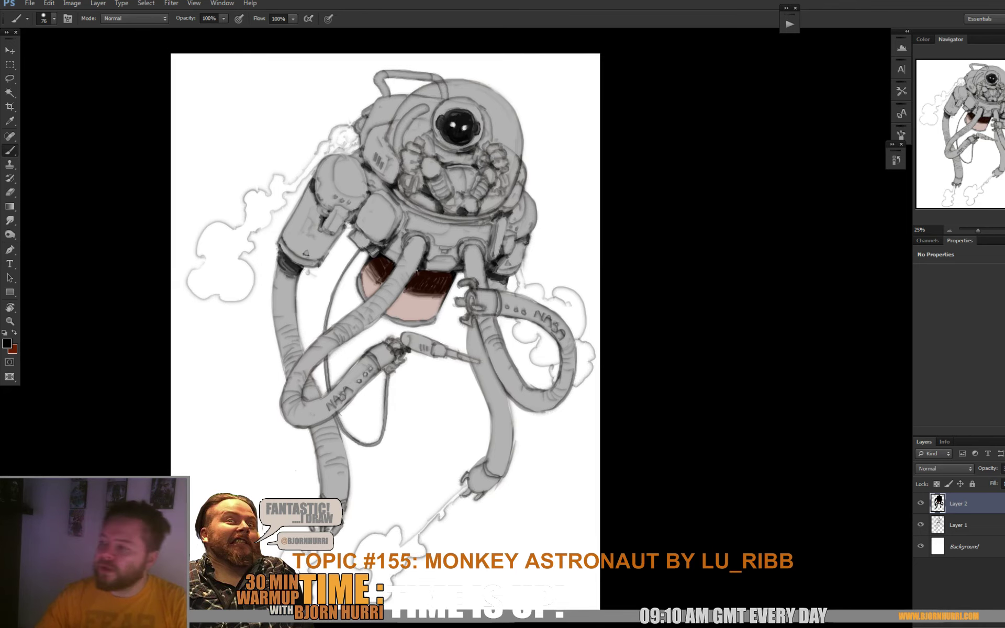
- Set the foreground colour to dark grey 3f4343, try a stroke on the upper smoke trail and undo it
{"action": "left_click", "coordinate": [7, 343]}
{"action": "left_click", "coordinate": [678, 435]}
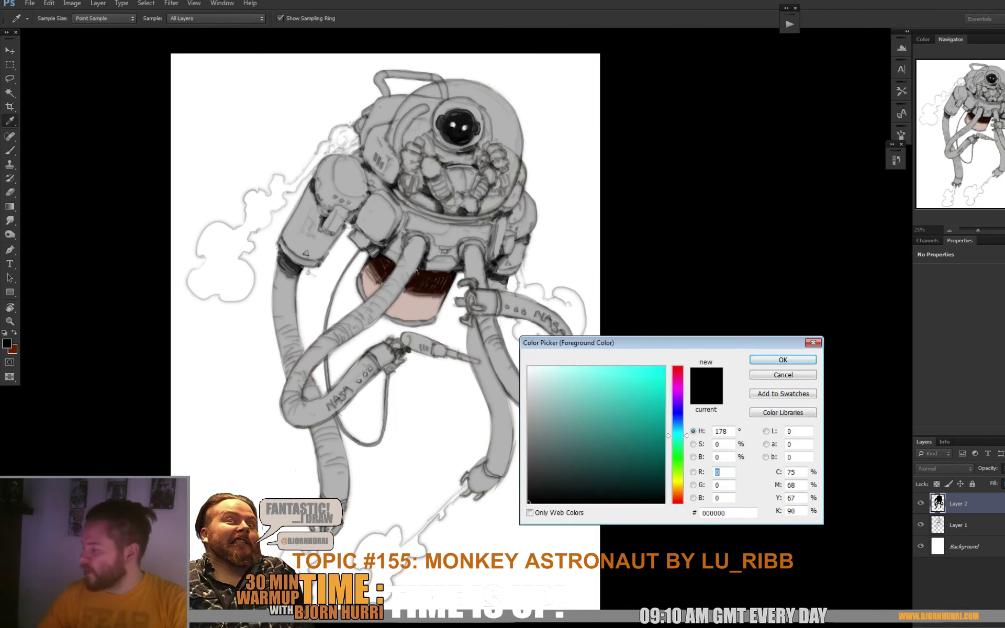
{"action": "left_click_drag", "start_coordinate": [537, 422], "coordinate": [535, 467]}
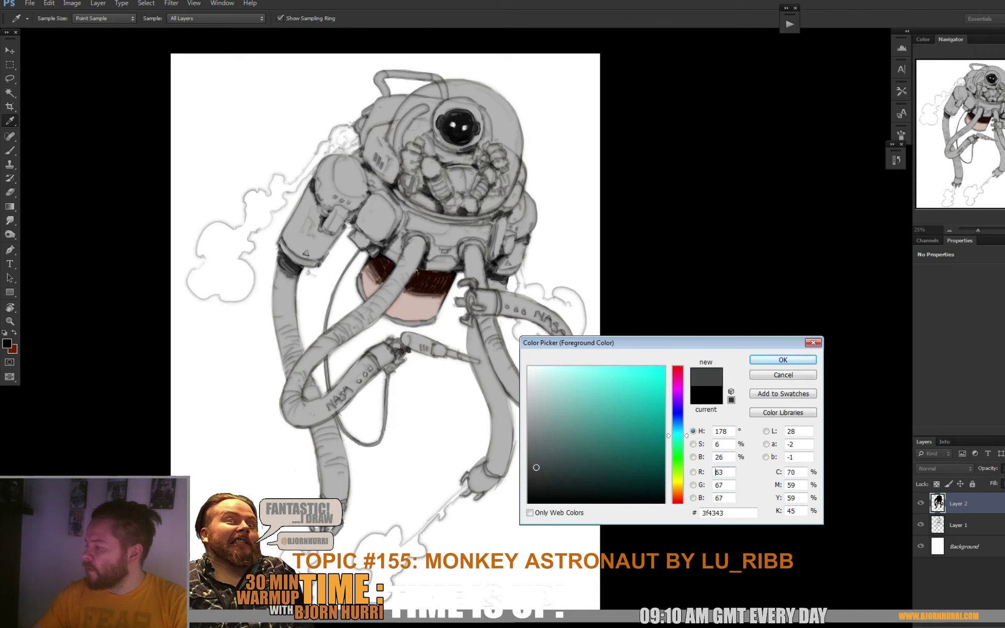
{"action": "left_click", "coordinate": [783, 359]}
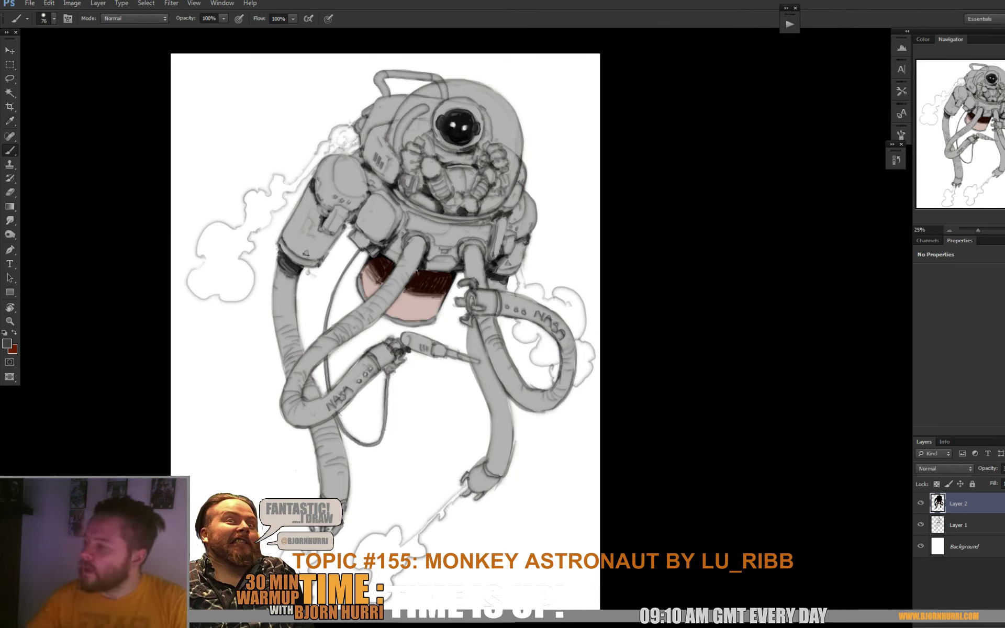
{"action": "left_click_drag", "start_coordinate": [334, 139], "coordinate": [343, 132]}
{"action": "key", "text": "ctrl+z"}
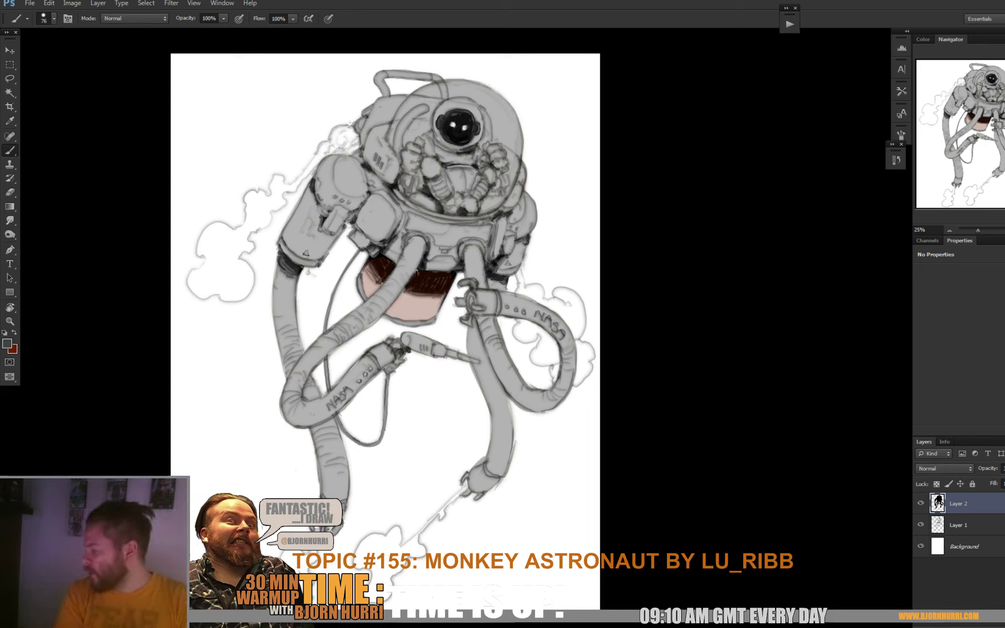
- Add a layer above Layer 1, fill it with the near-black sampled from the visor, and lower its opacity to a translucent grey
{"action": "left_click", "coordinate": [969, 526]}
{"action": "key", "text": "ctrl+shift+alt+n"}
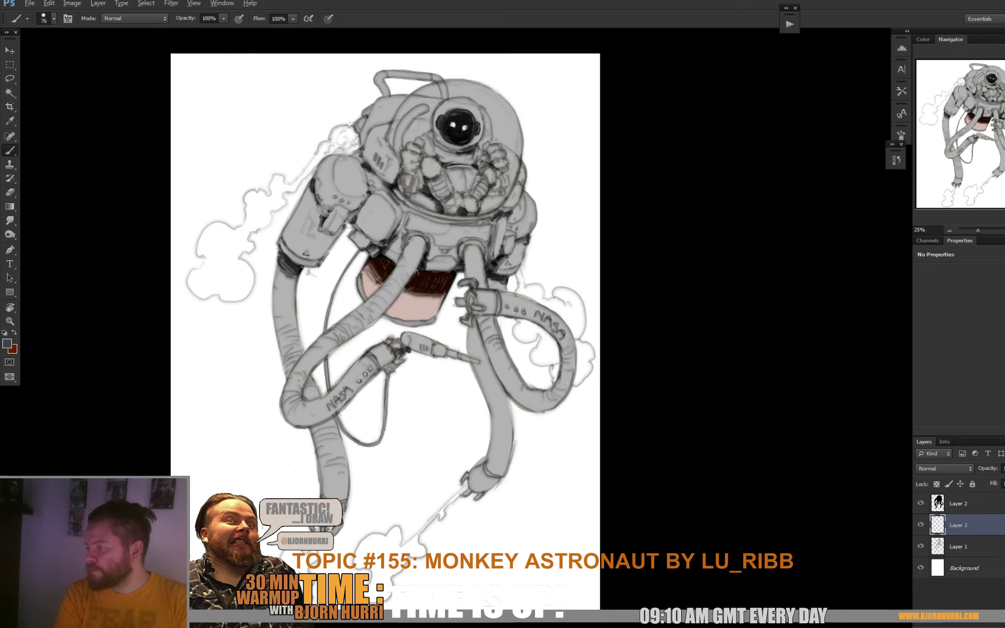
{"action": "left_click", "coordinate": [460, 121], "text": "alt"}
{"action": "key", "text": "x"}
{"action": "key", "text": "ctrl+BackSpace"}
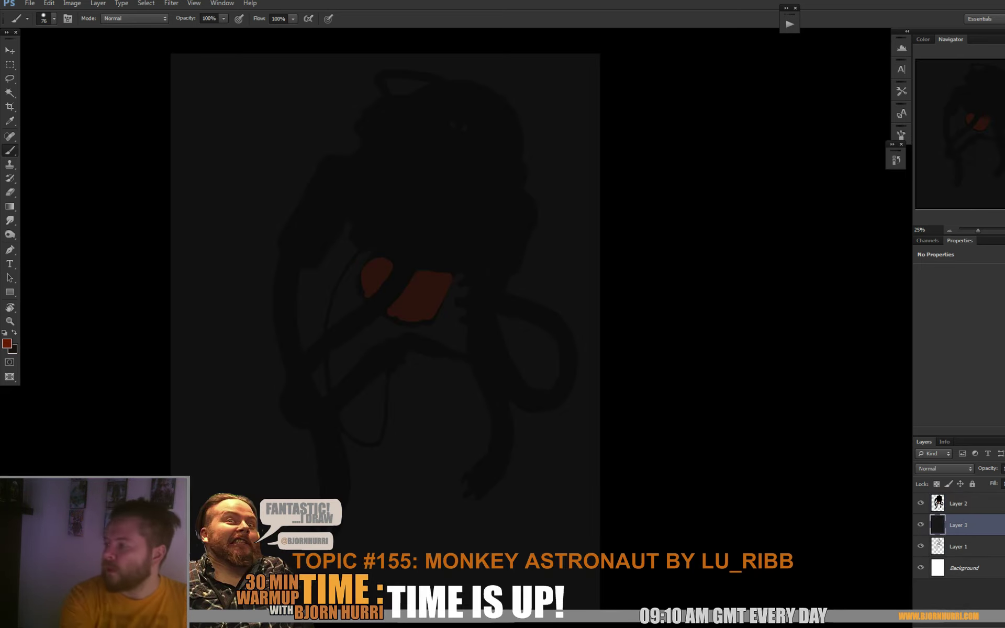
{"action": "left_click", "coordinate": [1004, 468]}
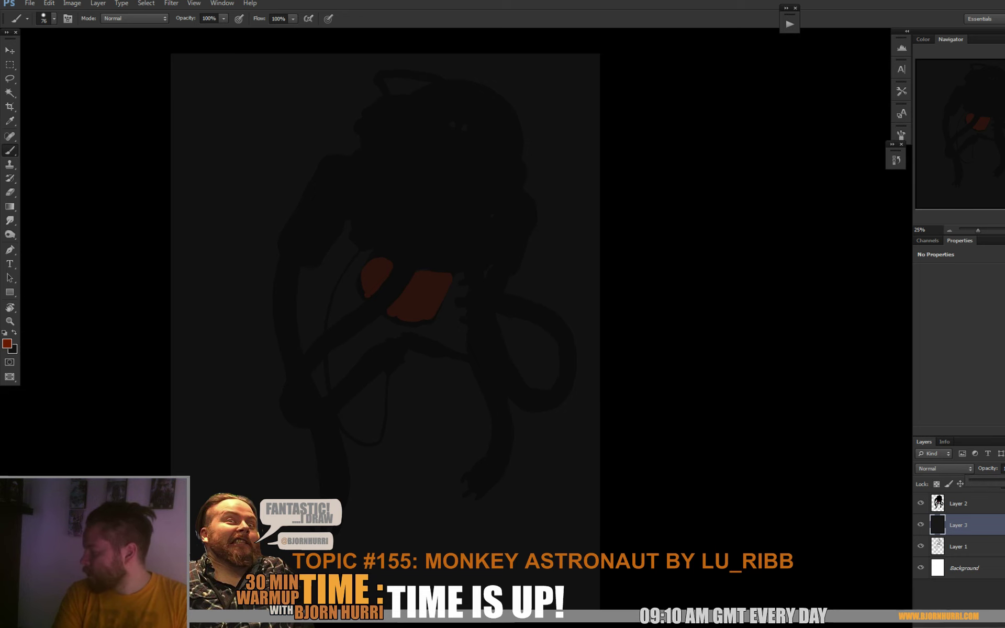
{"action": "mouse_move", "coordinate": [1004, 480]}
{"action": "left_mouse_down"}
{"action": "mouse_move", "coordinate": [981, 481]}
{"action": "mouse_move", "coordinate": [991, 481]}
{"action": "left_mouse_up"}
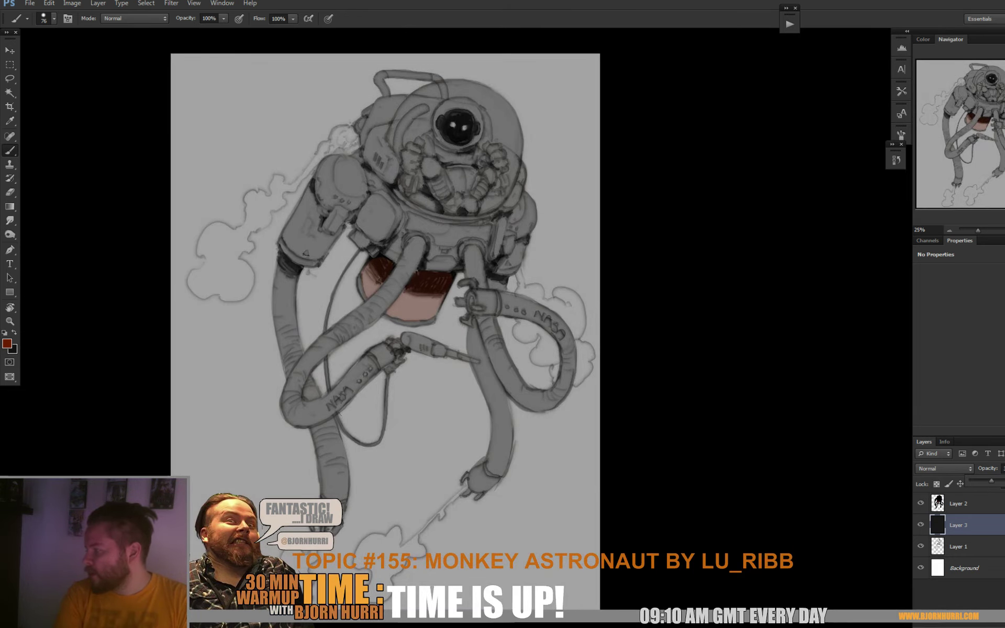
- Erase the grey overlay from the left smoke trail, outlining it with a 37 px eraser and clearing its clouds at 55 px
{"action": "left_click", "coordinate": [969, 530]}
{"action": "key", "text": "e"}
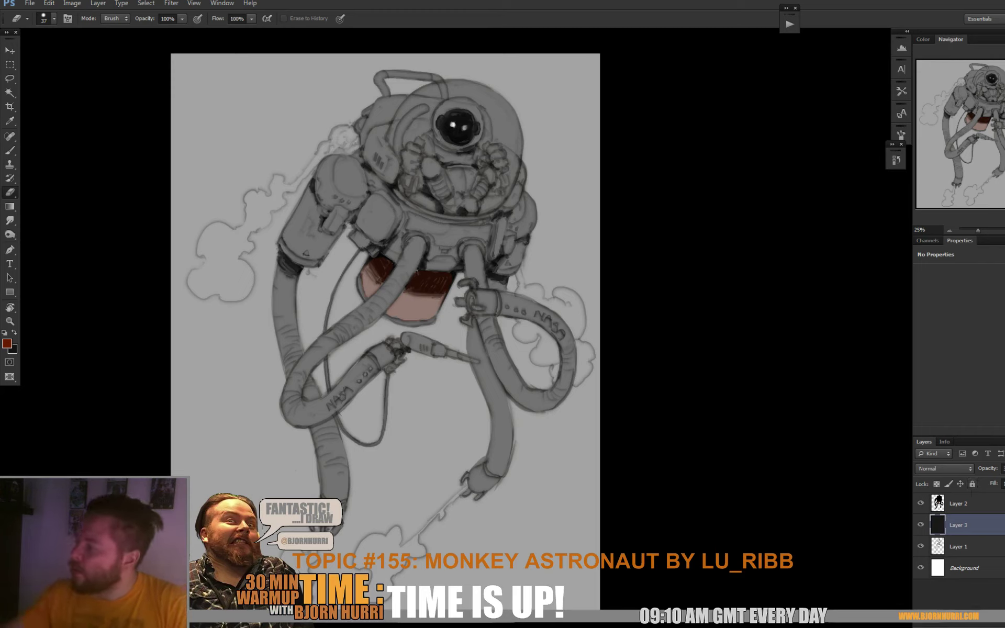
{"action": "mouse_move", "coordinate": [333, 140]}
{"action": "left_mouse_down"}
{"action": "mouse_move", "coordinate": [354, 138]}
{"action": "mouse_move", "coordinate": [322, 150]}
{"action": "mouse_move", "coordinate": [304, 173]}
{"action": "left_mouse_up"}
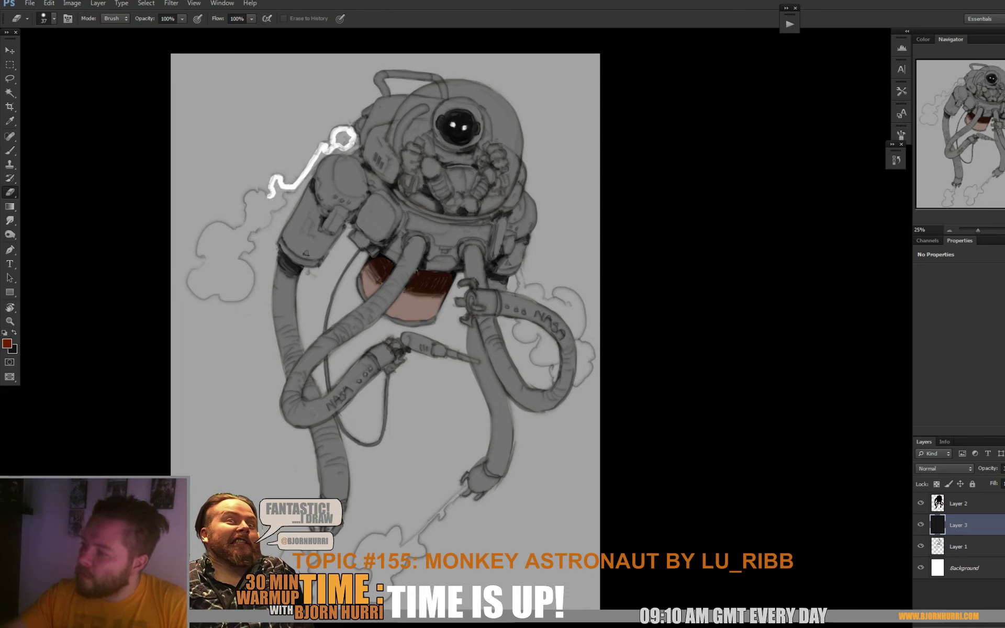
{"action": "mouse_move", "coordinate": [245, 201]}
{"action": "left_mouse_down"}
{"action": "mouse_move", "coordinate": [233, 233]}
{"action": "mouse_move", "coordinate": [217, 225]}
{"action": "mouse_move", "coordinate": [202, 236]}
{"action": "mouse_move", "coordinate": [207, 261]}
{"action": "mouse_move", "coordinate": [190, 284]}
{"action": "mouse_move", "coordinate": [225, 297]}
{"action": "left_mouse_up"}
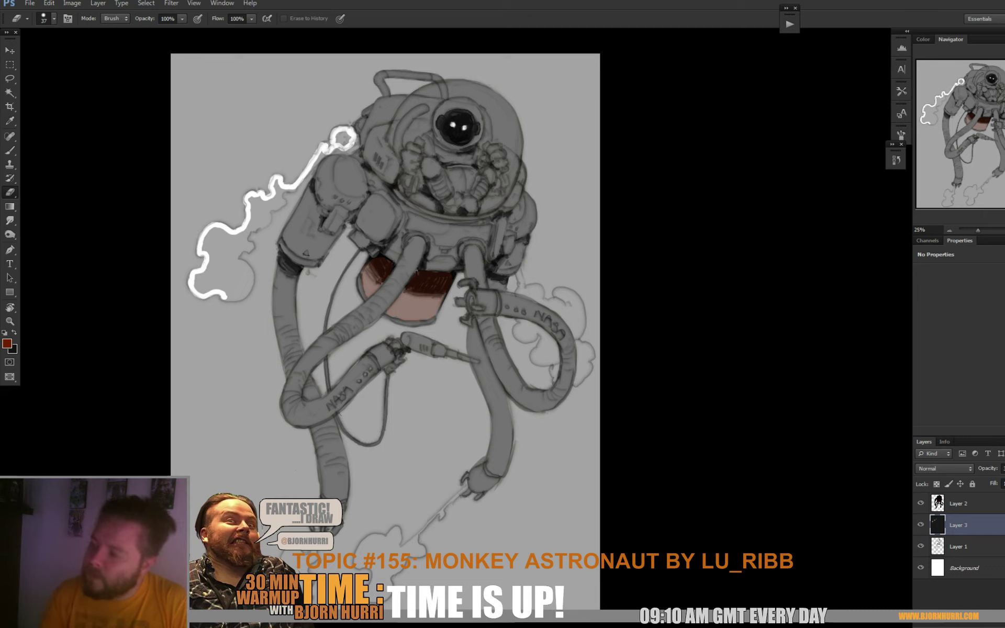
{"action": "right_click", "coordinate": [273, 266]}
{"action": "left_click_drag", "start_coordinate": [302, 292], "coordinate": [312, 291]}
{"action": "mouse_move", "coordinate": [225, 296]}
{"action": "left_mouse_down"}
{"action": "mouse_move", "coordinate": [250, 275]}
{"action": "mouse_move", "coordinate": [240, 250]}
{"action": "mouse_move", "coordinate": [283, 206]}
{"action": "mouse_move", "coordinate": [276, 181]}
{"action": "left_mouse_up"}
{"action": "mouse_move", "coordinate": [251, 220]}
{"action": "left_mouse_down"}
{"action": "mouse_move", "coordinate": [254, 201]}
{"action": "mouse_move", "coordinate": [259, 212]}
{"action": "mouse_move", "coordinate": [238, 236]}
{"action": "mouse_move", "coordinate": [212, 246]}
{"action": "mouse_move", "coordinate": [209, 285]}
{"action": "mouse_move", "coordinate": [241, 282]}
{"action": "mouse_move", "coordinate": [230, 242]}
{"action": "left_mouse_up"}
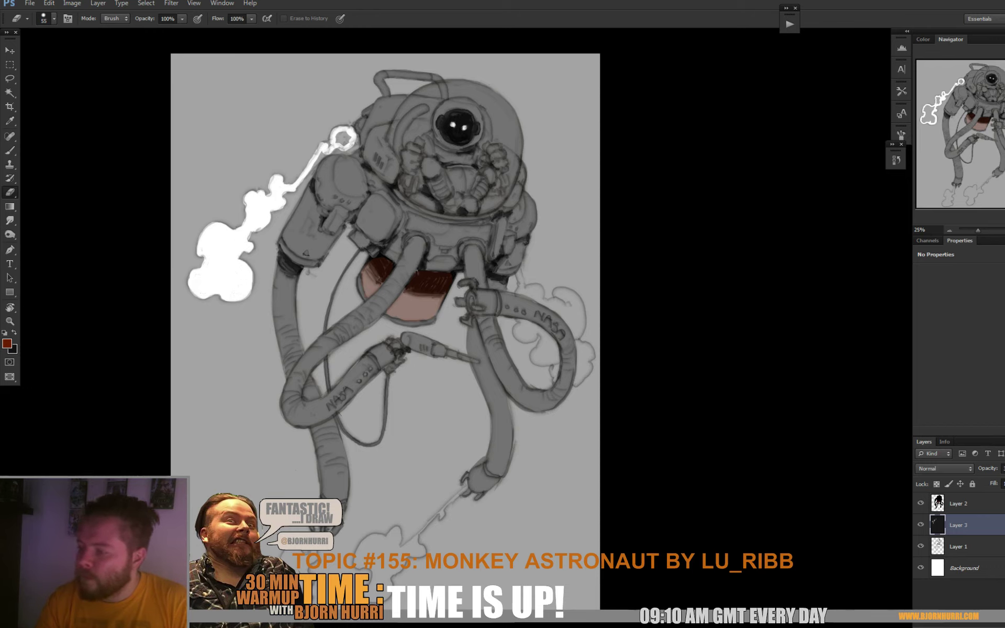
- Clear the remaining grey overlay from the round puff at the upper end of the left smoke trail
{"action": "key", "text": "b"}
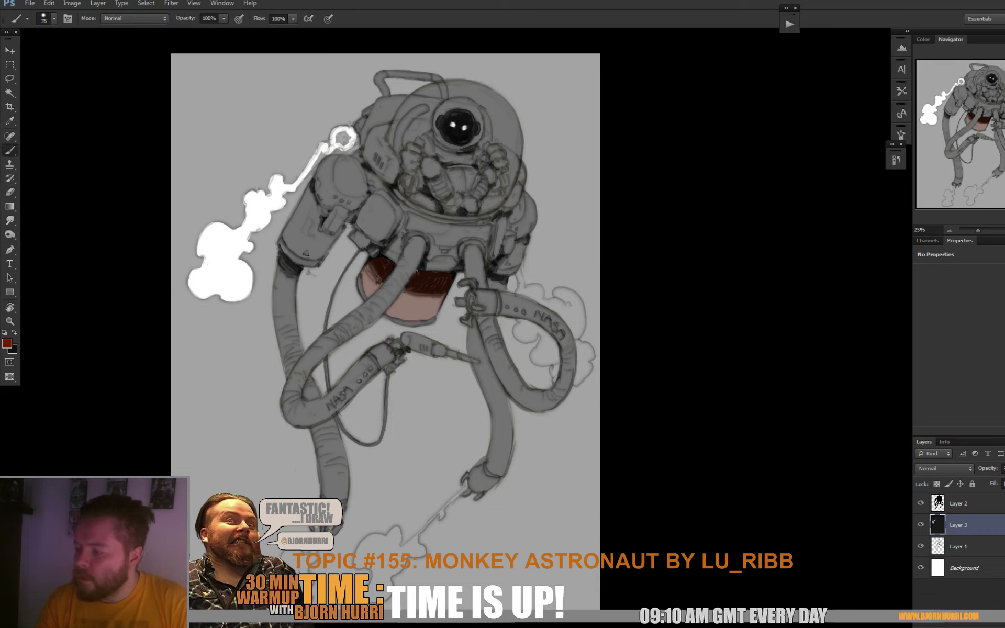
{"action": "key", "text": "x"}
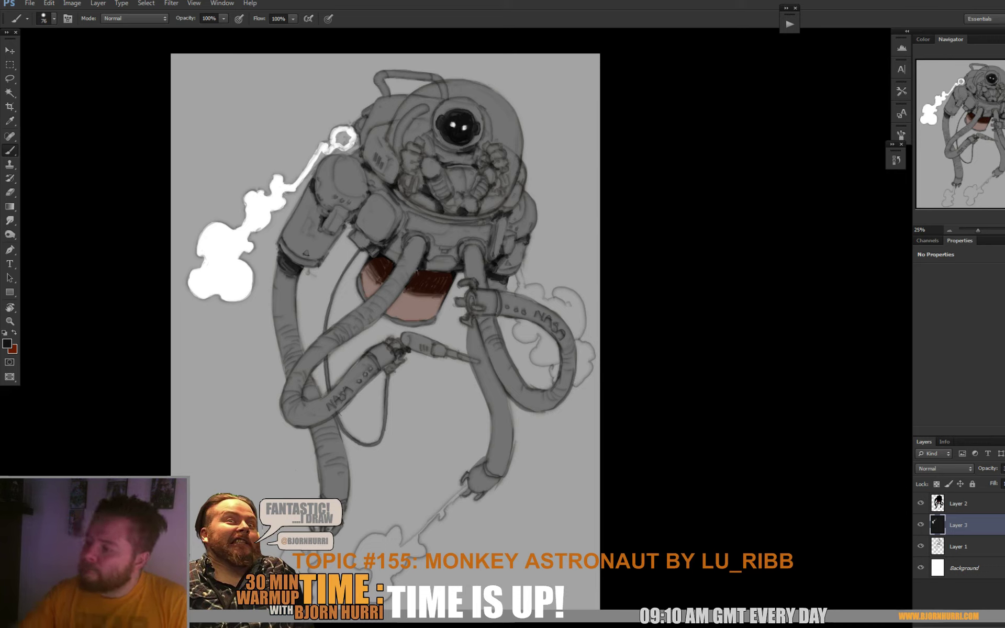
{"action": "key", "text": "x"}
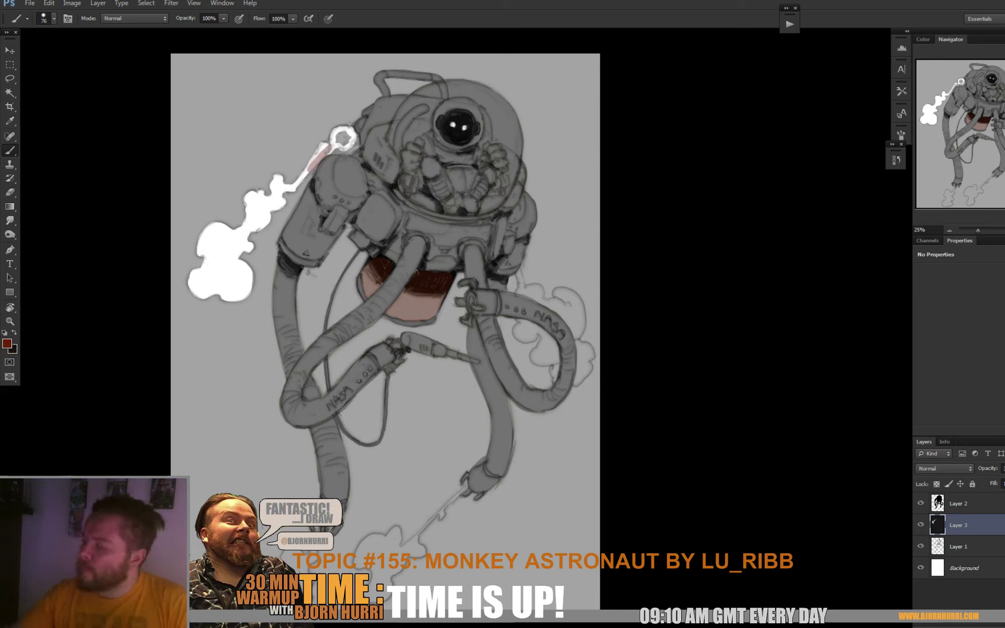
{"action": "key", "text": "x"}
{"action": "key", "text": "e"}
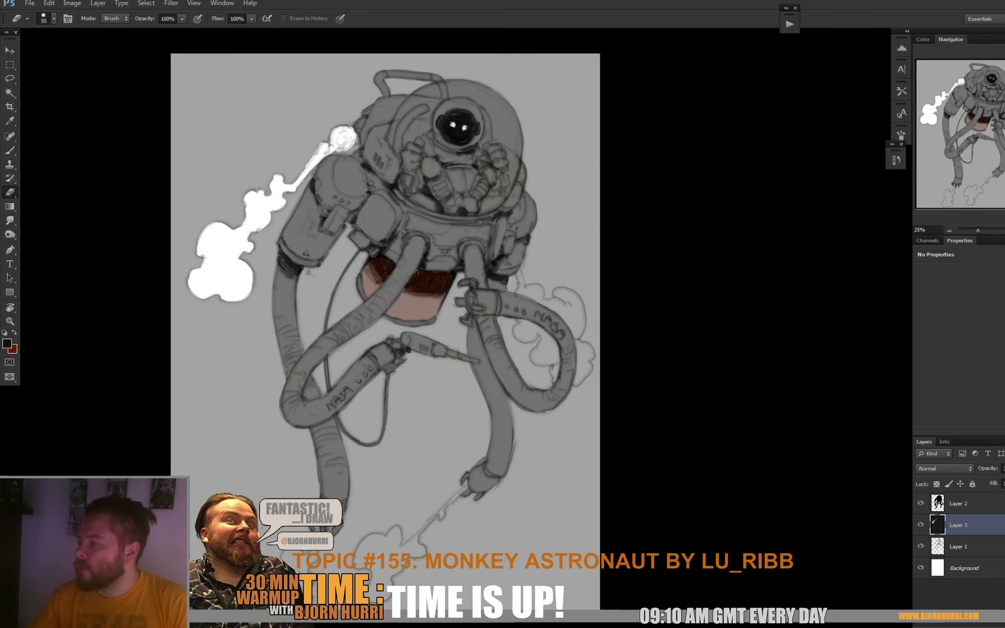
- Erase the grey overlay from the smoke cloud outside the looped right arm with the 55 px eraser
{"action": "left_click_drag", "start_coordinate": [371, 319], "coordinate": [323, 259]}
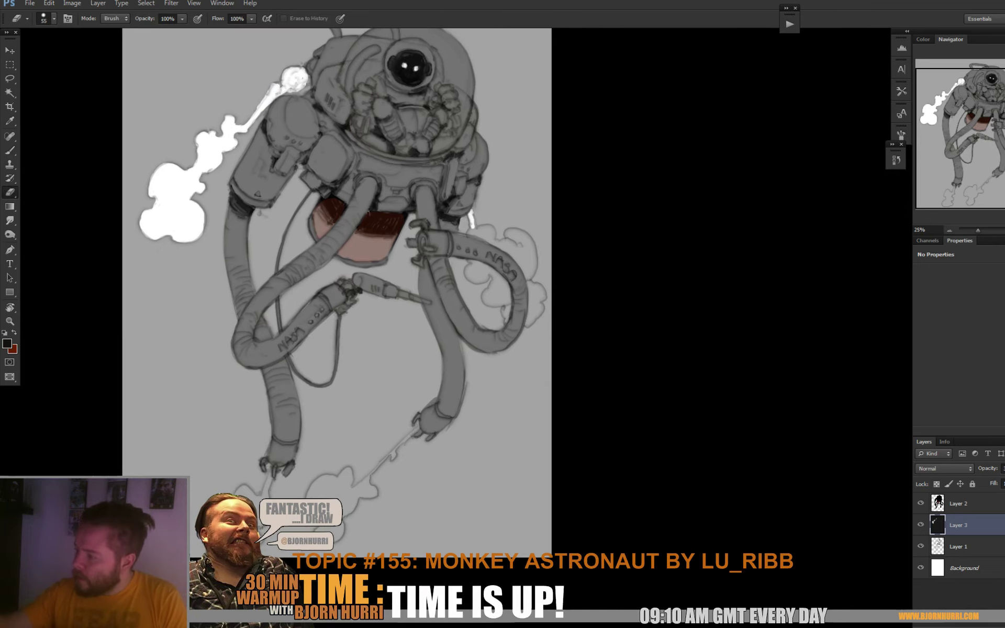
{"action": "left_click_drag", "start_coordinate": [472, 231], "coordinate": [534, 258]}
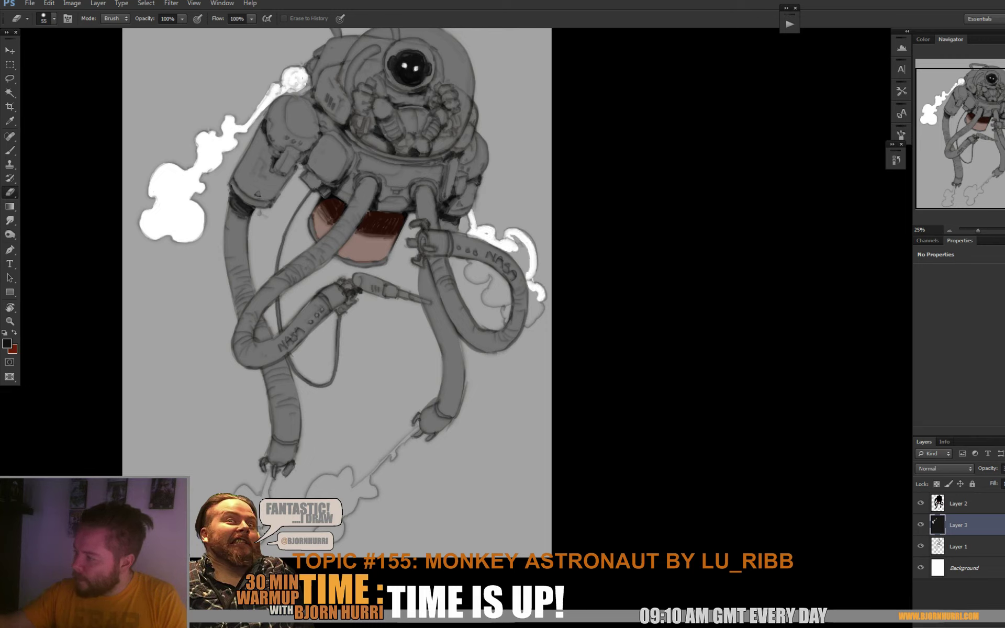
{"action": "left_click_drag", "start_coordinate": [530, 325], "coordinate": [531, 287]}
{"action": "key", "text": "b"}
{"action": "key", "text": "x"}
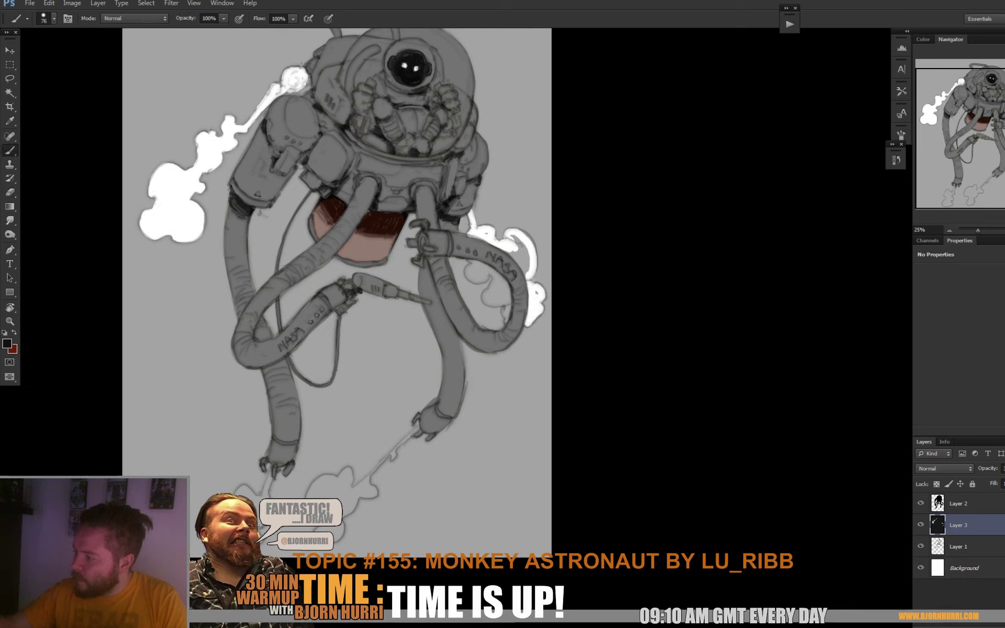
{"action": "key", "text": "e"}
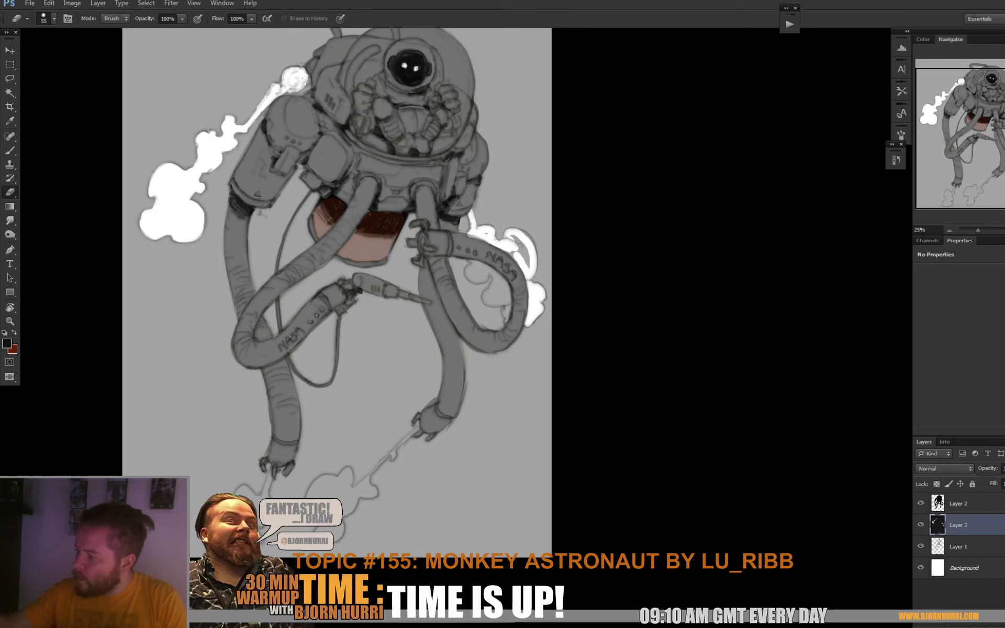
{"action": "left_click_drag", "start_coordinate": [515, 239], "coordinate": [523, 264]}
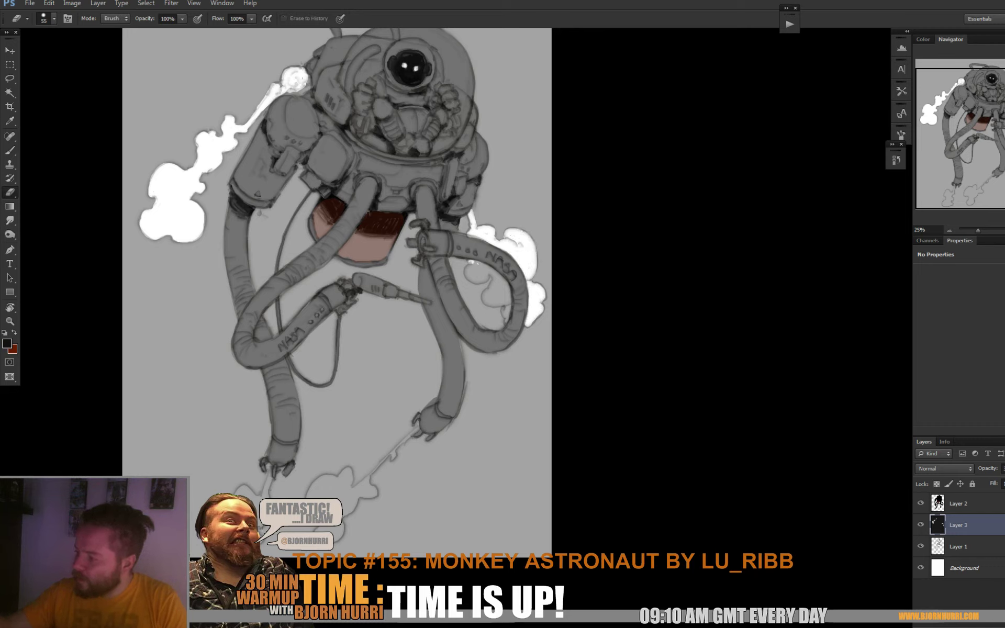
- Erase the grey overlay from the smoke visible inside the looped right arm and return to the brush with the near-black foreground
{"action": "mouse_move", "coordinate": [474, 263]}
{"action": "left_mouse_down"}
{"action": "mouse_move", "coordinate": [491, 276]}
{"action": "mouse_move", "coordinate": [487, 300]}
{"action": "mouse_move", "coordinate": [507, 306]}
{"action": "left_mouse_up"}
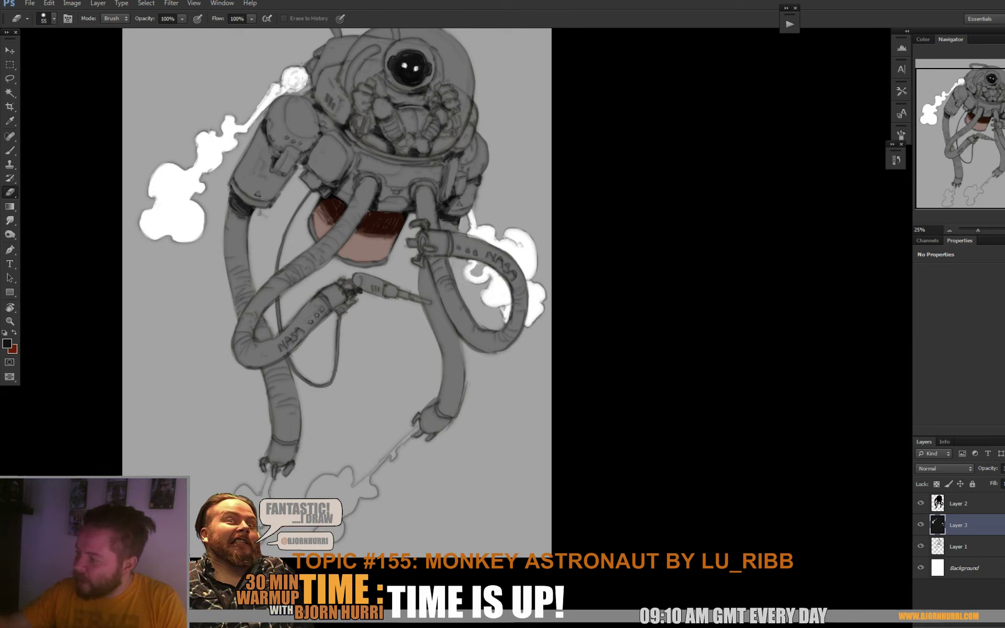
{"action": "left_click_drag", "start_coordinate": [498, 272], "coordinate": [477, 266]}
{"action": "key", "text": "b"}
{"action": "key", "text": "x"}
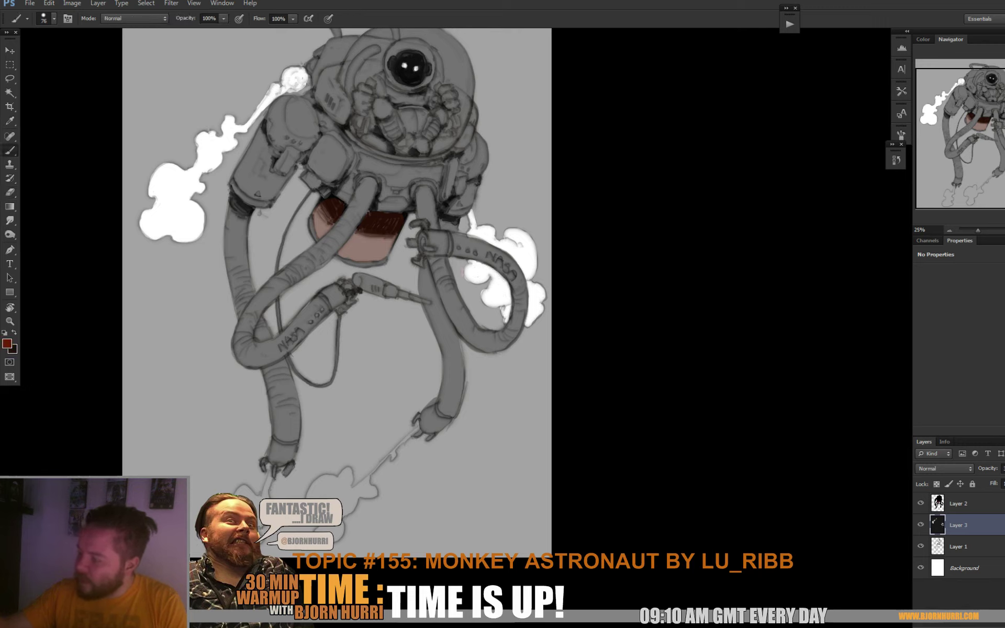
{"action": "key", "text": "x"}
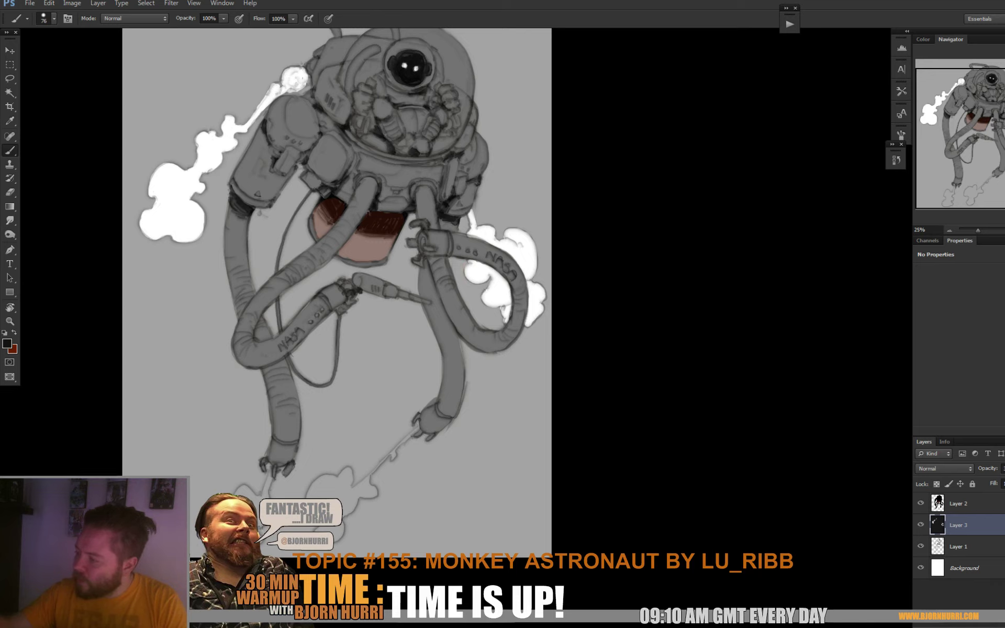
- Touch up the smoke inside the looped right arm by erasing a leftover spot of the grey overlay
{"action": "key", "text": "x"}
{"action": "key", "text": "e"}
{"action": "left_click", "coordinate": [491, 285]}
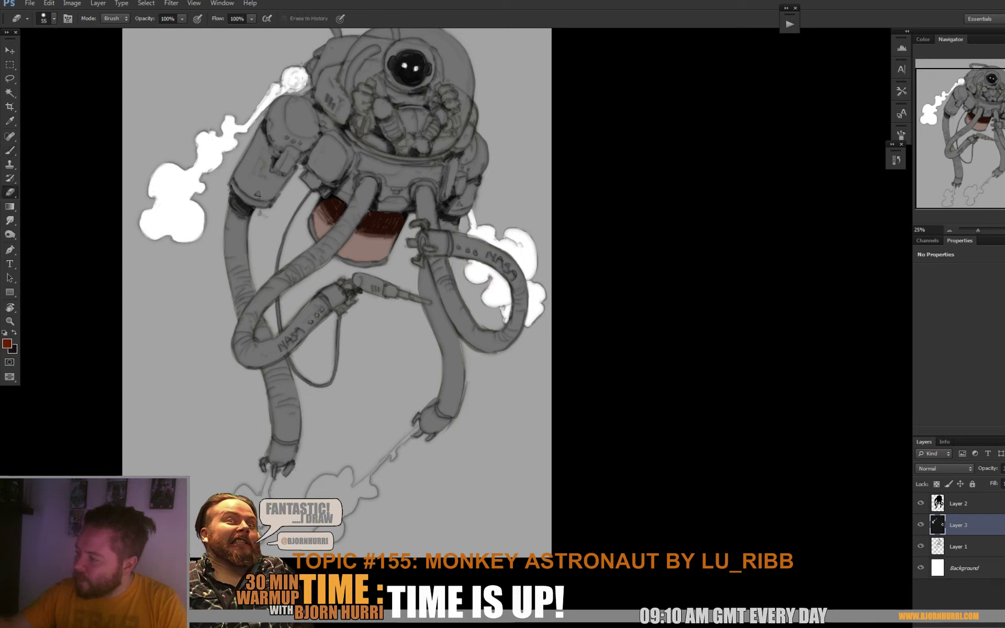
{"action": "key", "text": "b"}
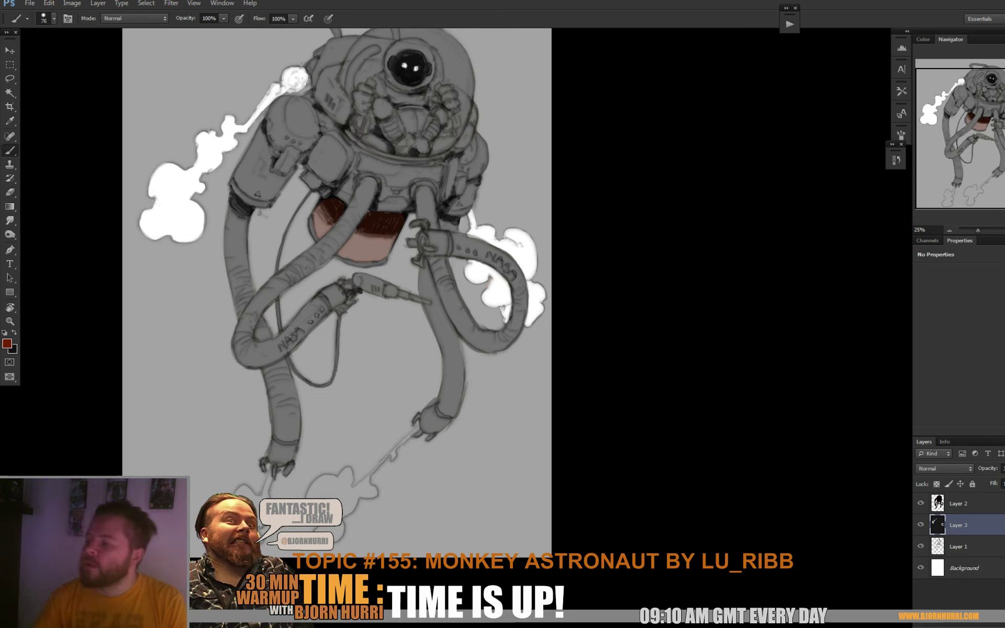
- Erase the grey overlay from the smoke puff and thin jet beneath the lower left limb with the 55 px eraser
{"action": "left_click_drag", "start_coordinate": [337, 367], "coordinate": [375, 265]}
{"action": "key", "text": "e"}
{"action": "mouse_move", "coordinate": [309, 370]}
{"action": "left_mouse_down"}
{"action": "mouse_move", "coordinate": [300, 401]}
{"action": "mouse_move", "coordinate": [285, 390]}
{"action": "mouse_move", "coordinate": [276, 397]}
{"action": "mouse_move", "coordinate": [267, 440]}
{"action": "mouse_move", "coordinate": [291, 439]}
{"action": "mouse_move", "coordinate": [301, 420]}
{"action": "mouse_move", "coordinate": [280, 397]}
{"action": "mouse_move", "coordinate": [273, 437]}
{"action": "left_mouse_up"}
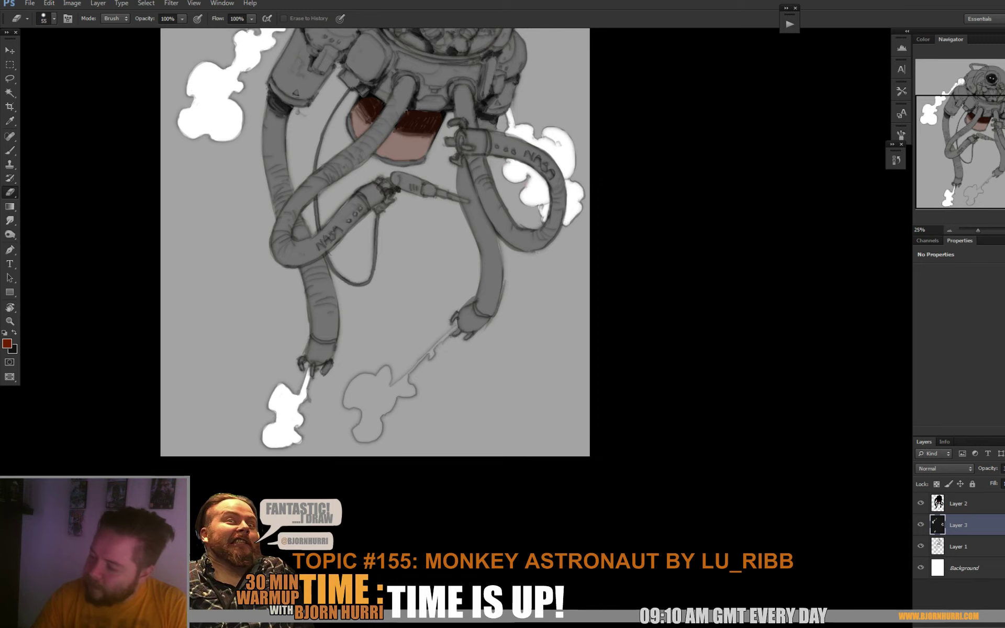
{"action": "left_click_drag", "start_coordinate": [298, 440], "coordinate": [300, 434]}
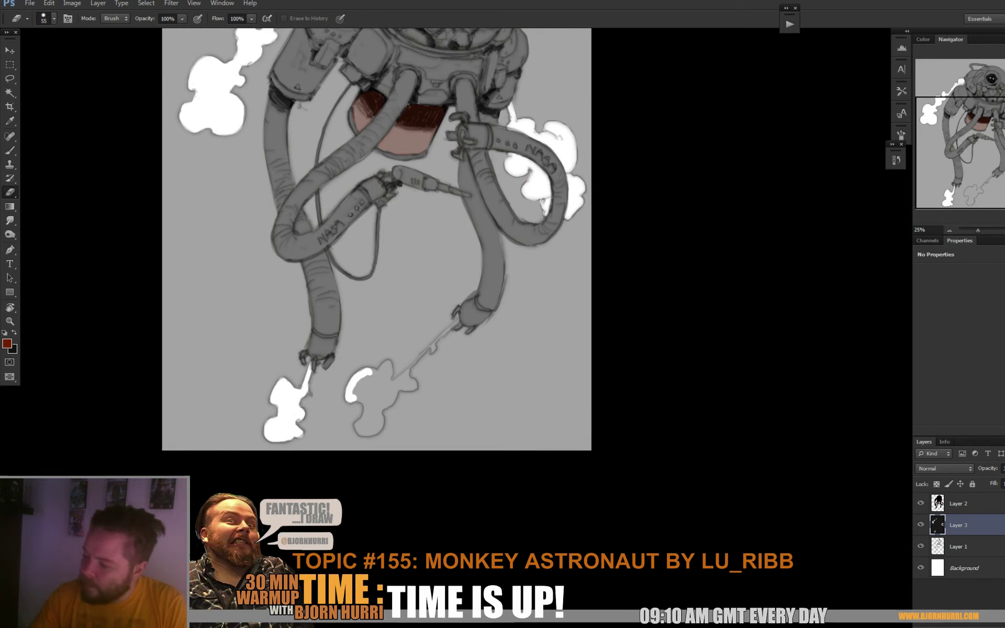
- Erase the grey overlay from the smoke below the lower right limb, clearing the cloud's outline, its interior and the thin trail up to the claw
{"action": "mouse_move", "coordinate": [370, 373]}
{"action": "left_mouse_down"}
{"action": "mouse_move", "coordinate": [369, 415]}
{"action": "mouse_move", "coordinate": [358, 428]}
{"action": "mouse_move", "coordinate": [378, 428]}
{"action": "mouse_move", "coordinate": [411, 384]}
{"action": "left_mouse_up"}
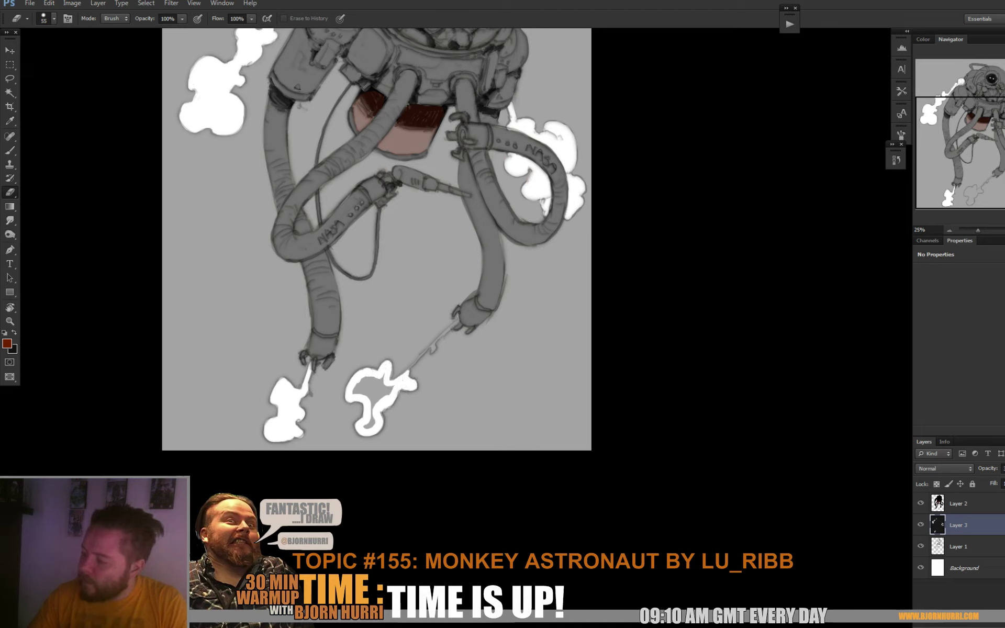
{"action": "mouse_move", "coordinate": [357, 388]}
{"action": "left_mouse_down"}
{"action": "mouse_move", "coordinate": [371, 390]}
{"action": "mouse_move", "coordinate": [372, 418]}
{"action": "mouse_move", "coordinate": [394, 363]}
{"action": "mouse_move", "coordinate": [459, 322]}
{"action": "left_mouse_up"}
{"action": "key", "text": "b"}
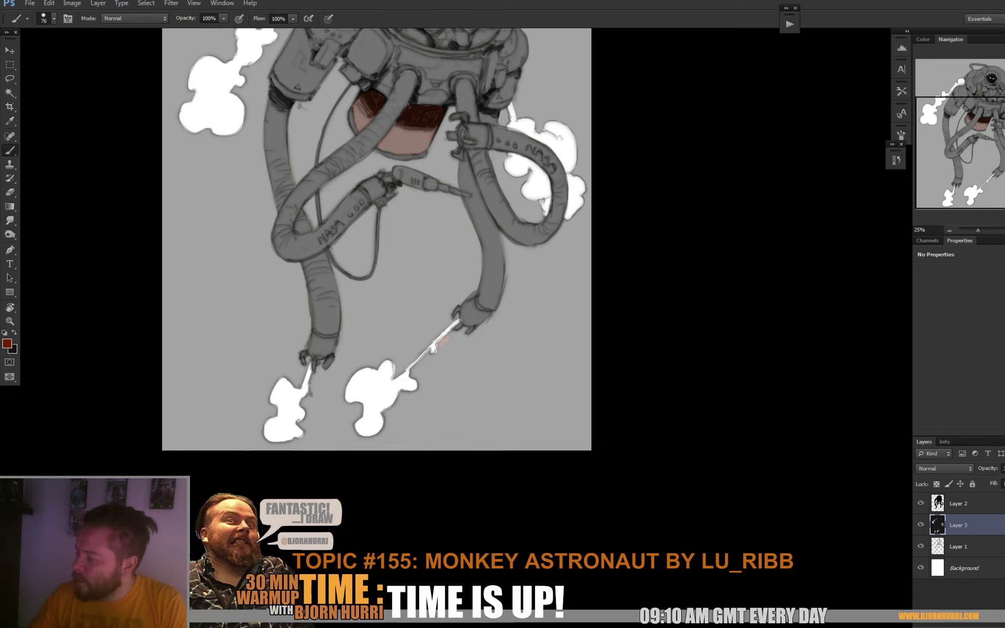
{"action": "key", "text": "x"}
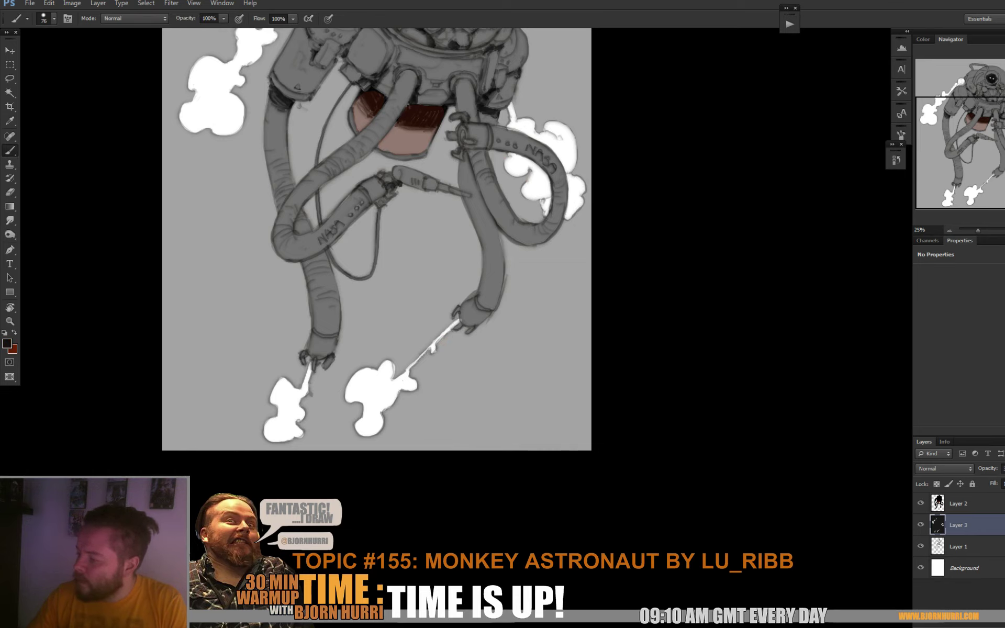
- Enlarge the eraser to 319 px and clear the grey overlay from the glass dome and the monkey astronaut inside it
{"action": "left_click_drag", "start_coordinate": [422, 357], "coordinate": [360, 522]}
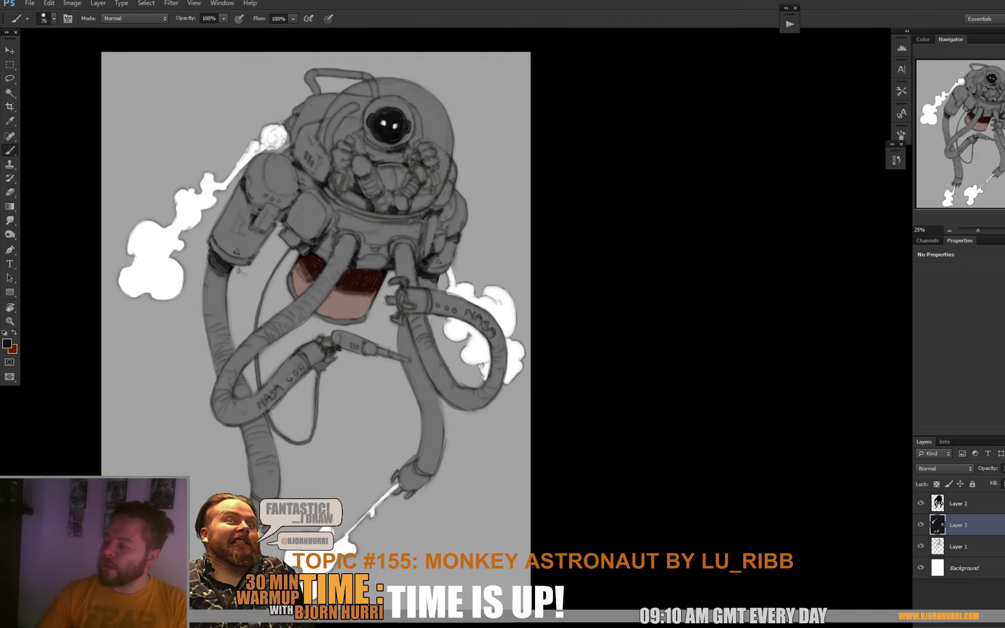
{"action": "key", "text": "e"}
{"action": "right_click", "coordinate": [391, 119]}
{"action": "left_click", "coordinate": [481, 145]}
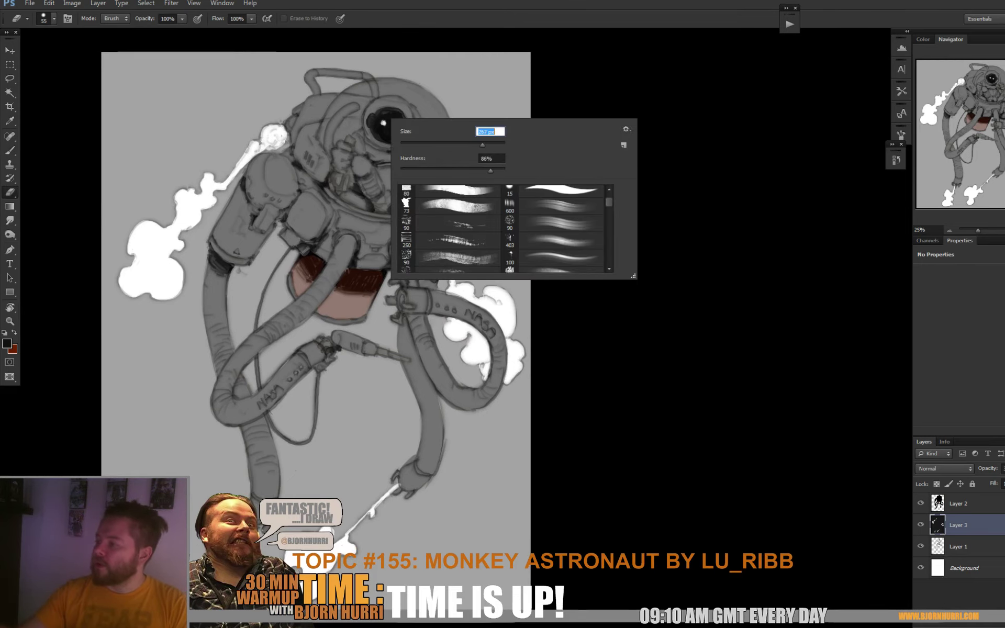
{"action": "mouse_move", "coordinate": [360, 146]}
{"action": "left_mouse_down"}
{"action": "mouse_move", "coordinate": [343, 124]}
{"action": "mouse_move", "coordinate": [367, 94]}
{"action": "mouse_move", "coordinate": [398, 89]}
{"action": "mouse_move", "coordinate": [437, 136]}
{"action": "mouse_move", "coordinate": [424, 178]}
{"action": "mouse_move", "coordinate": [388, 191]}
{"action": "mouse_move", "coordinate": [342, 183]}
{"action": "mouse_move", "coordinate": [335, 168]}
{"action": "mouse_move", "coordinate": [343, 141]}
{"action": "mouse_move", "coordinate": [391, 162]}
{"action": "left_mouse_up"}
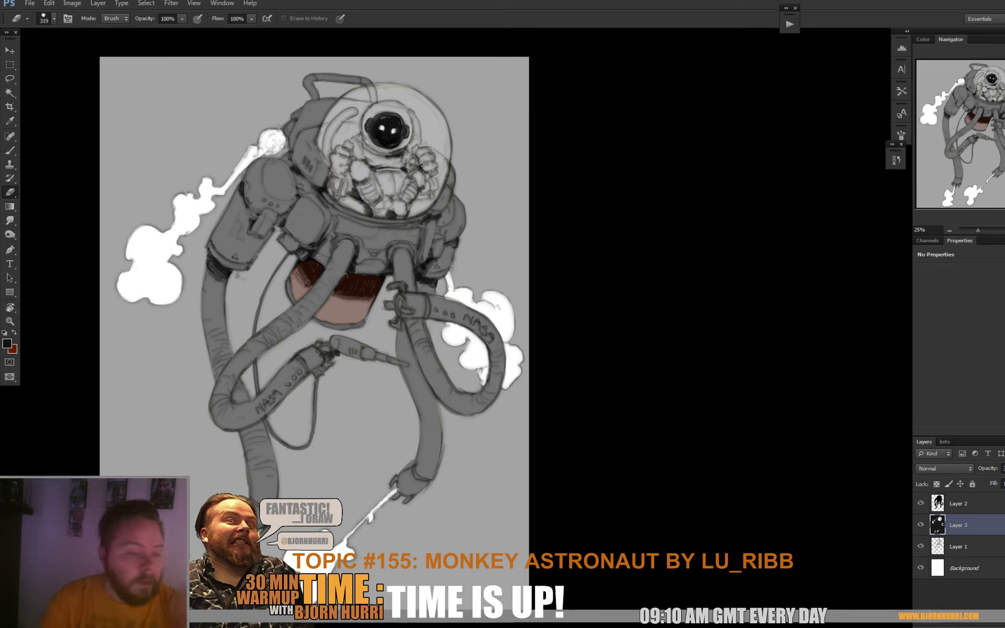